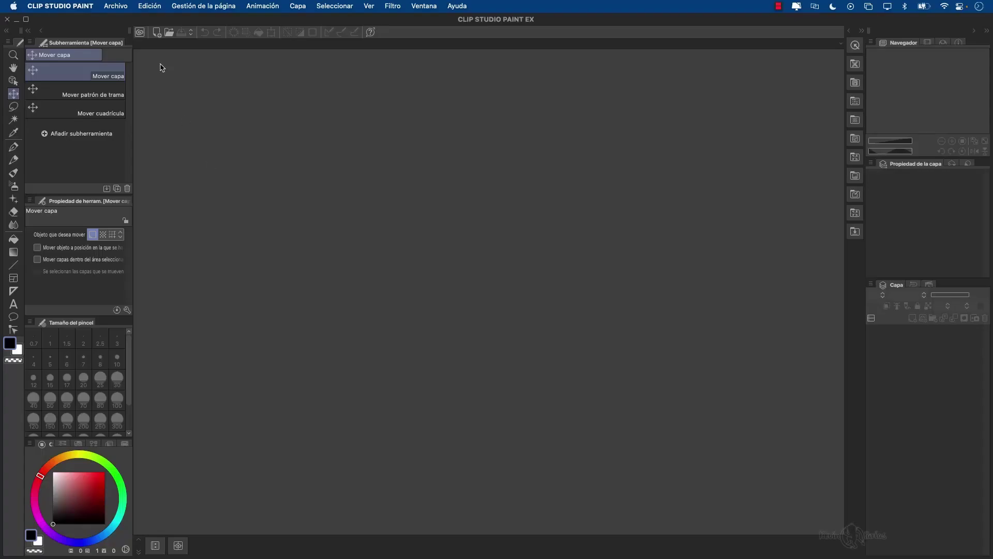
Start a new animation document using the preset 1920 x 1080 (192 ppp) con margen
left_click(116, 7)
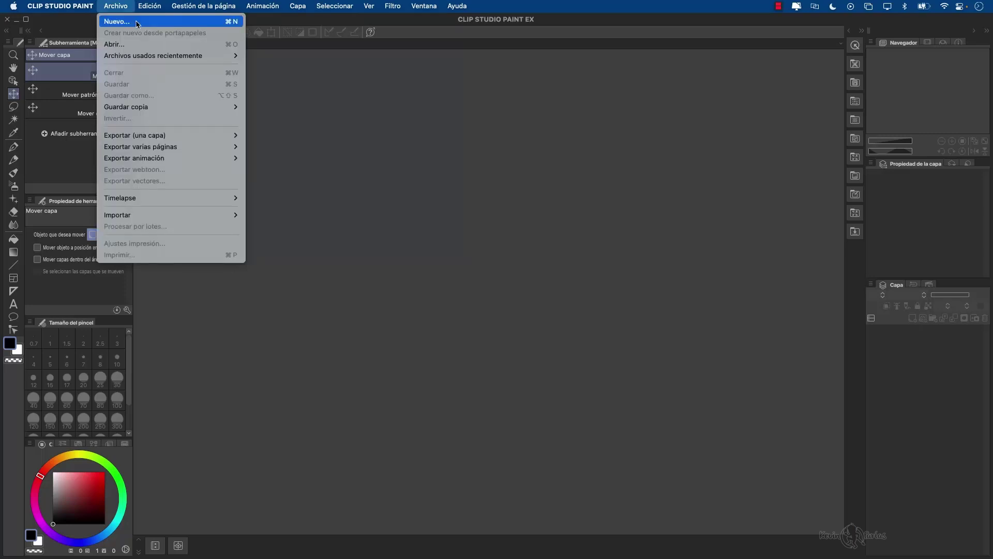
left_click(162, 21)
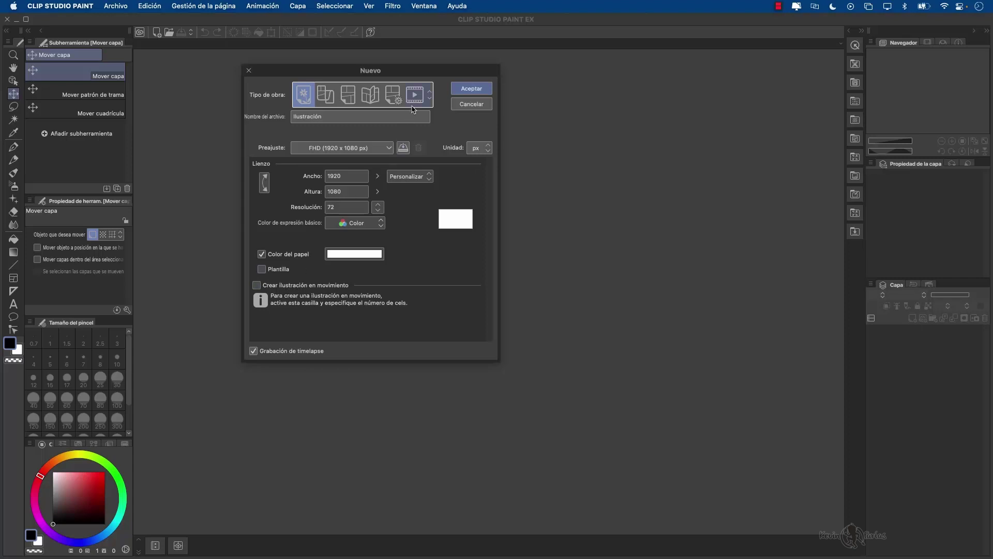
left_click(417, 96)
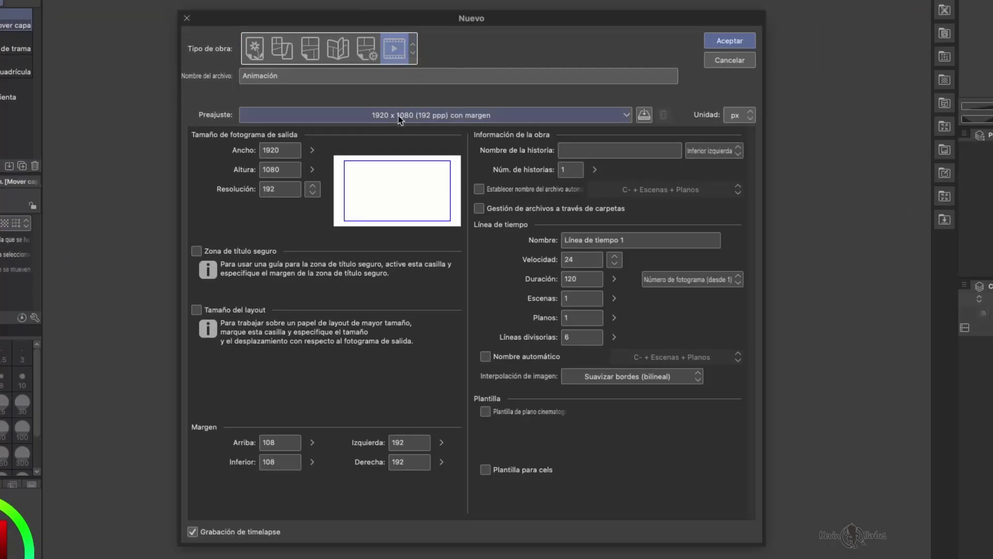
left_click(417, 115)
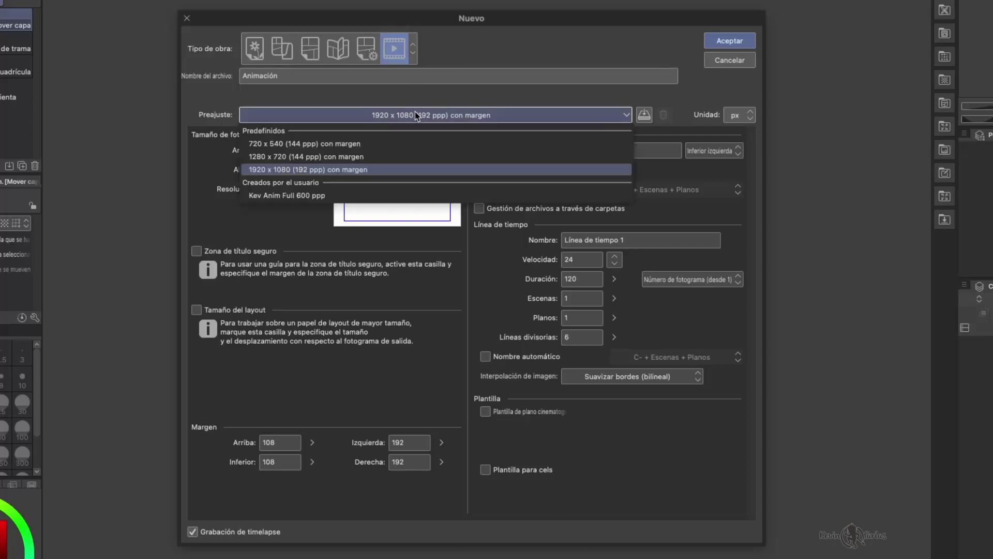
left_click(407, 172)
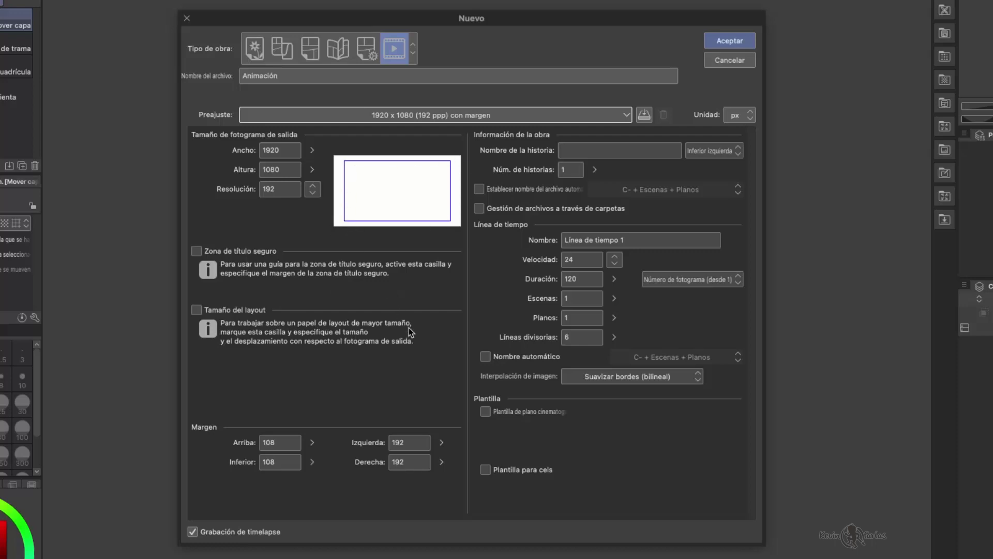
Name the story Mi Animación, set the timeline to 8 fps with a duration of 24 frames, and create the document
left_click(583, 150)
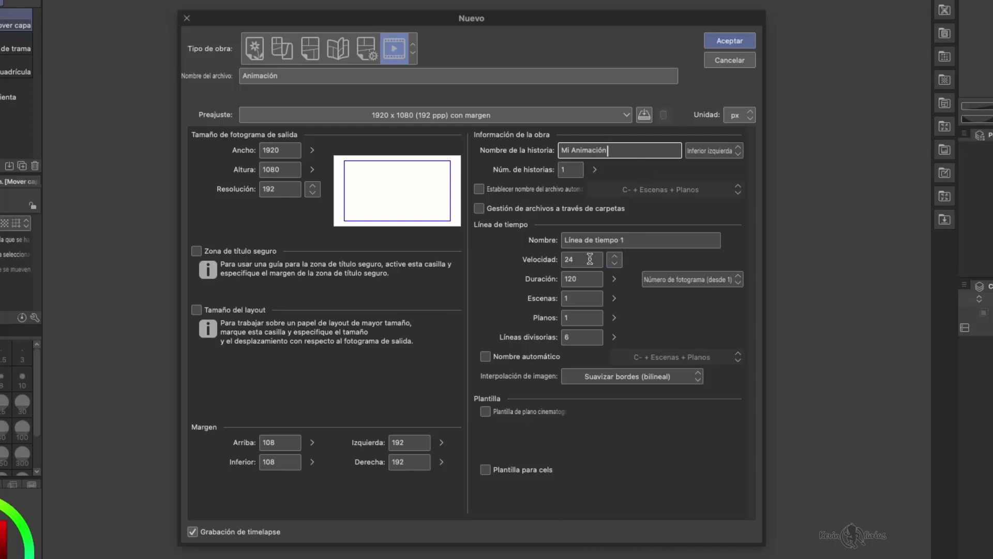
left_click(615, 263)
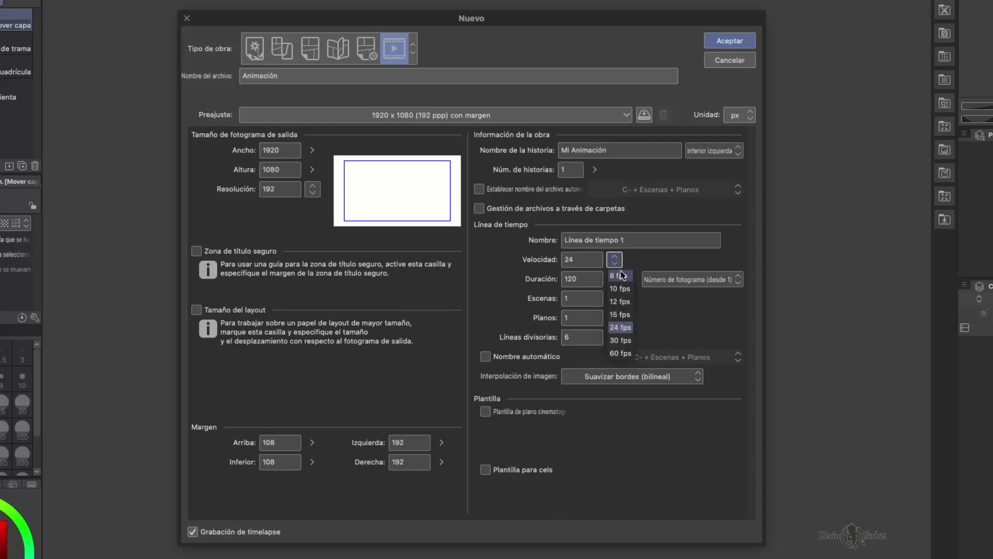
left_click(630, 276)
double_click(569, 279)
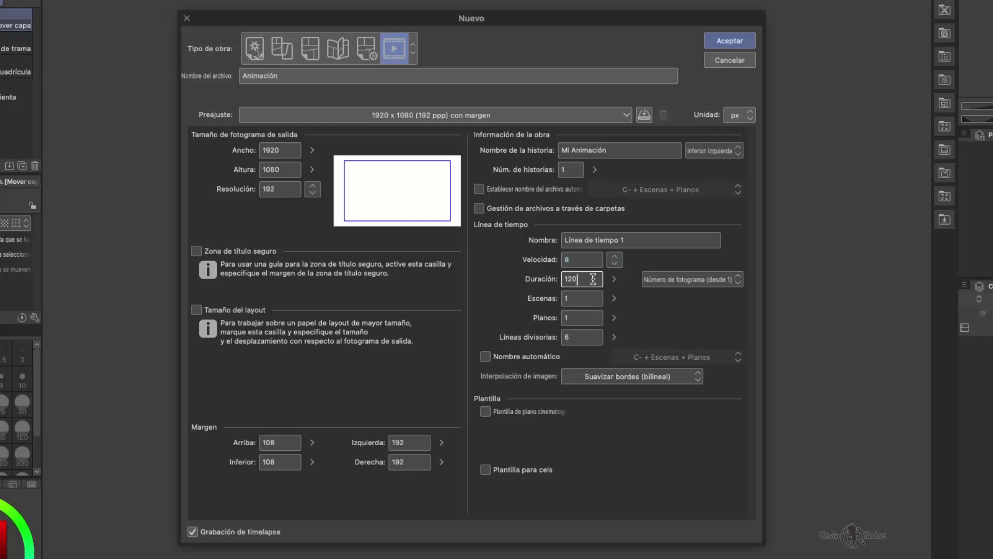
type("24")
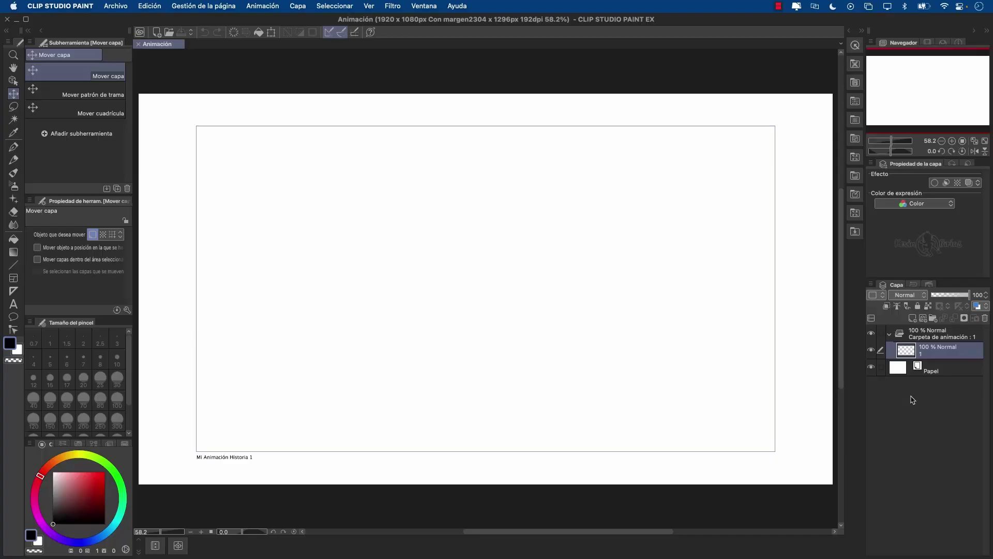
Examine the paper layer, the animation folder and the cel inside it
left_click(941, 371)
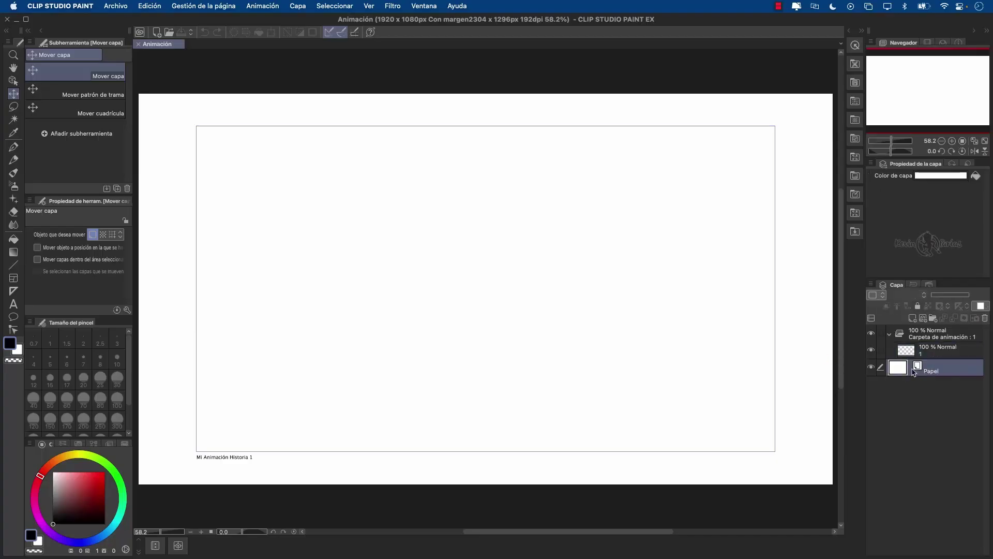
left_click(941, 355)
left_click(935, 336)
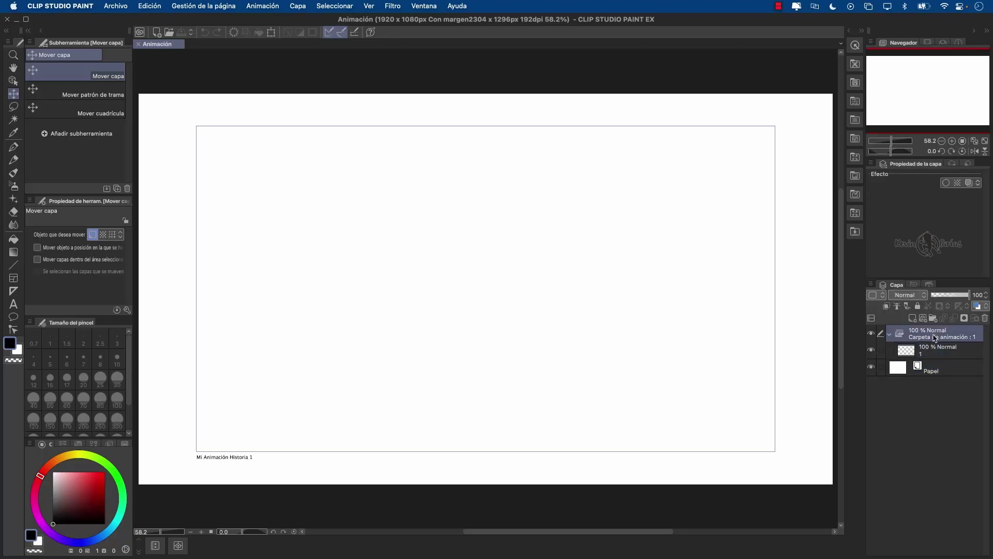
left_click(935, 348)
left_click(935, 337)
left_click(937, 349)
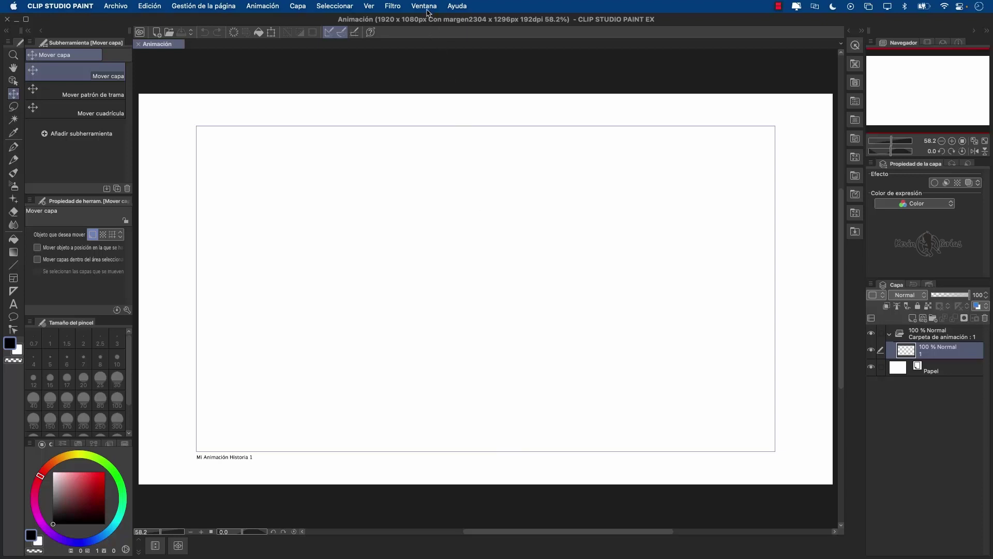
Show the timeline and fit the whole canvas in the remaining view
left_click(138, 543)
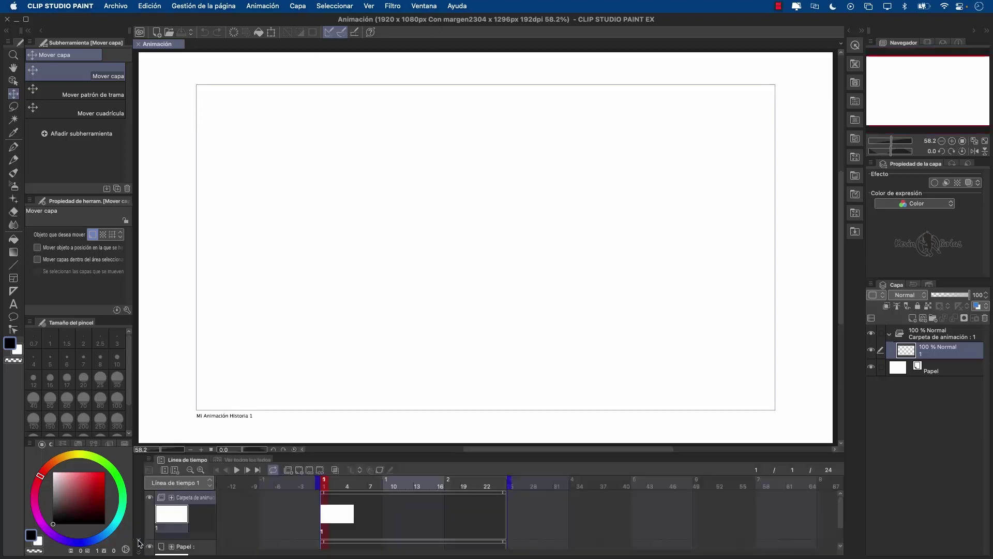
left_click(138, 543)
left_click(424, 7)
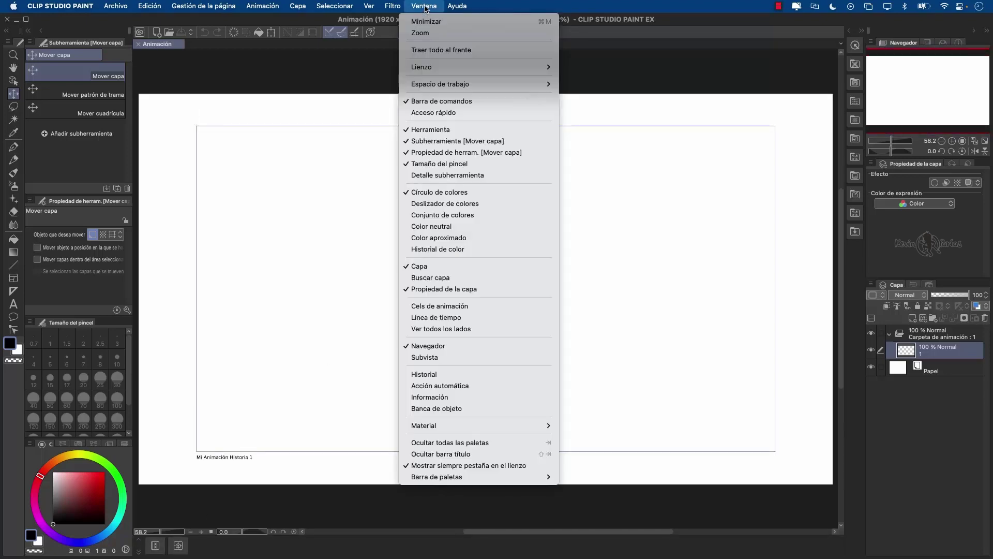
left_click(485, 316)
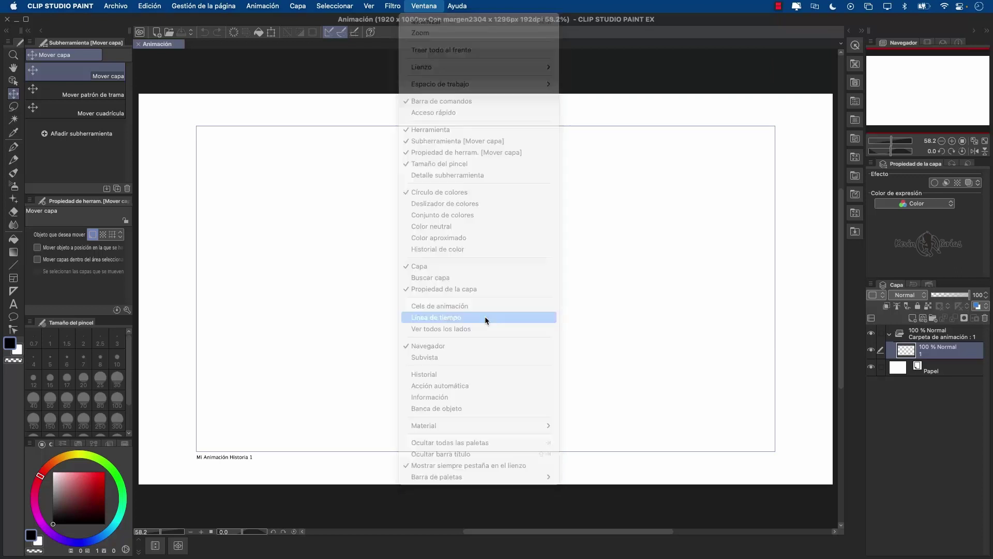
left_click(986, 141)
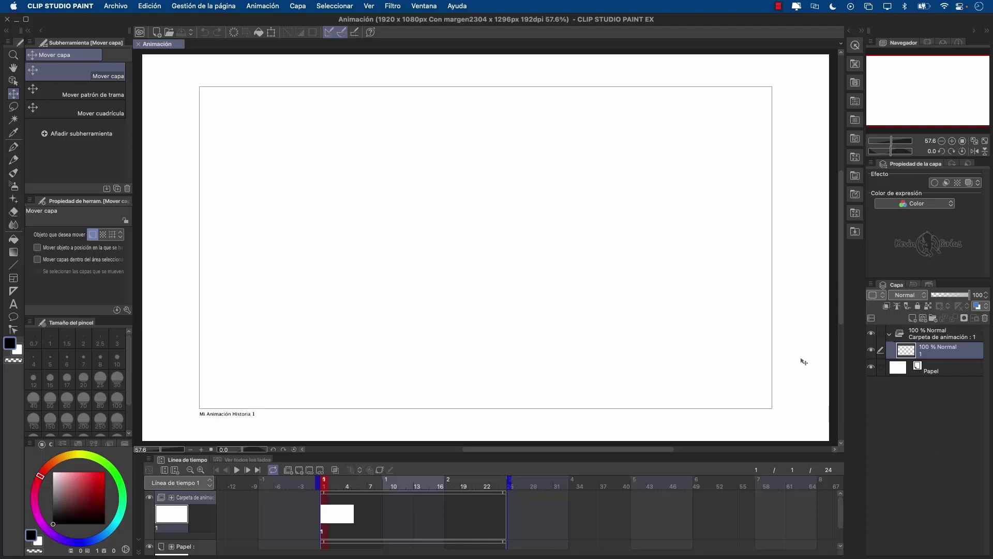
Save the document as Mi Animación in CLIP STUDIO FORMAT in the TUTORIAL FINAL folder
left_click(111, 7)
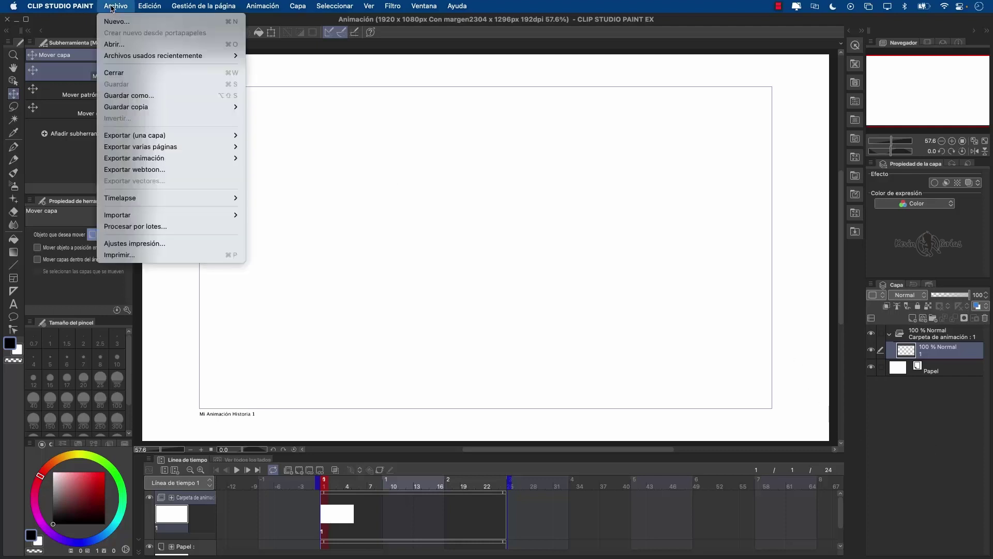
left_click(128, 95)
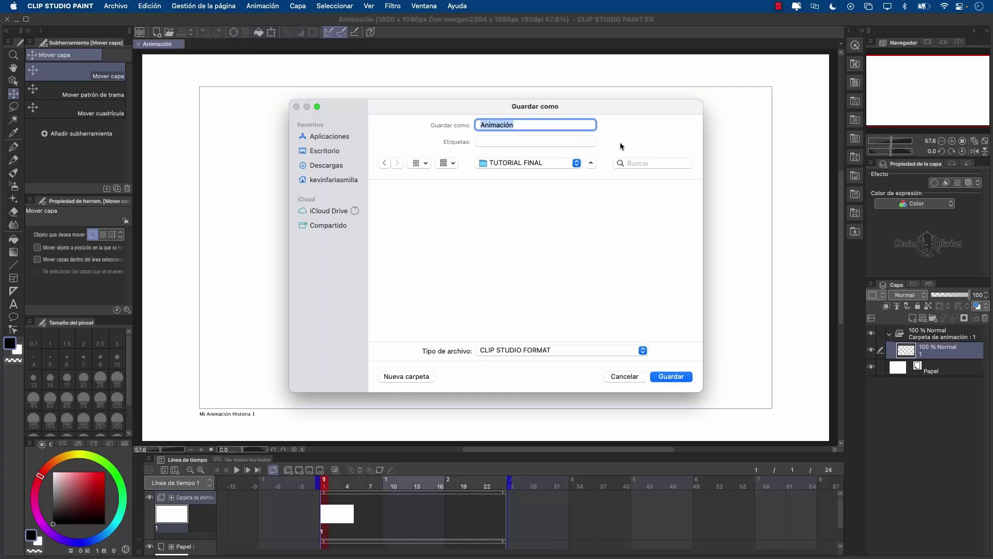
type("Mi Ani")
left_click(633, 355)
left_click(650, 354)
left_click(671, 376)
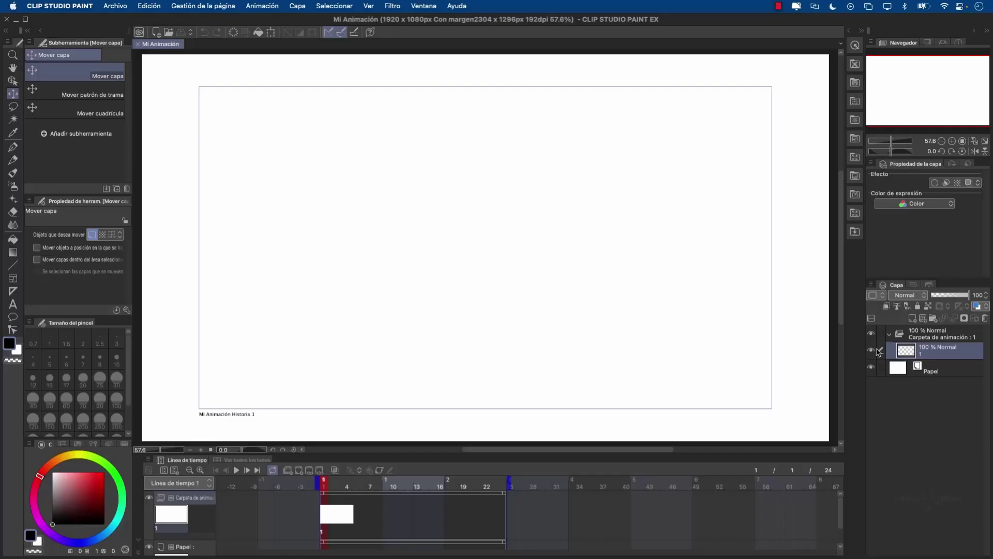
Delete the default animation folder together with its cel, leaving only the paper layer
left_click(894, 332)
left_click(985, 311)
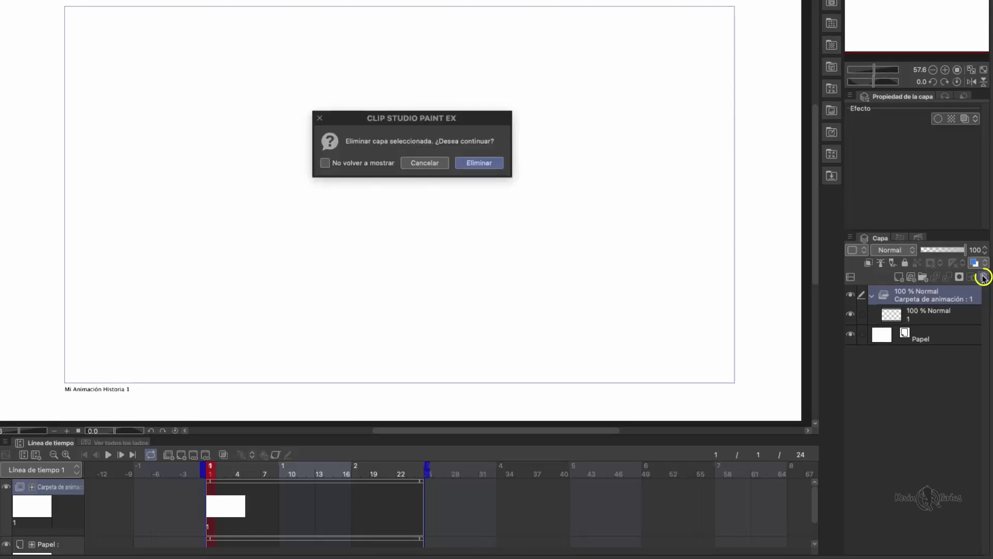
left_click(479, 162)
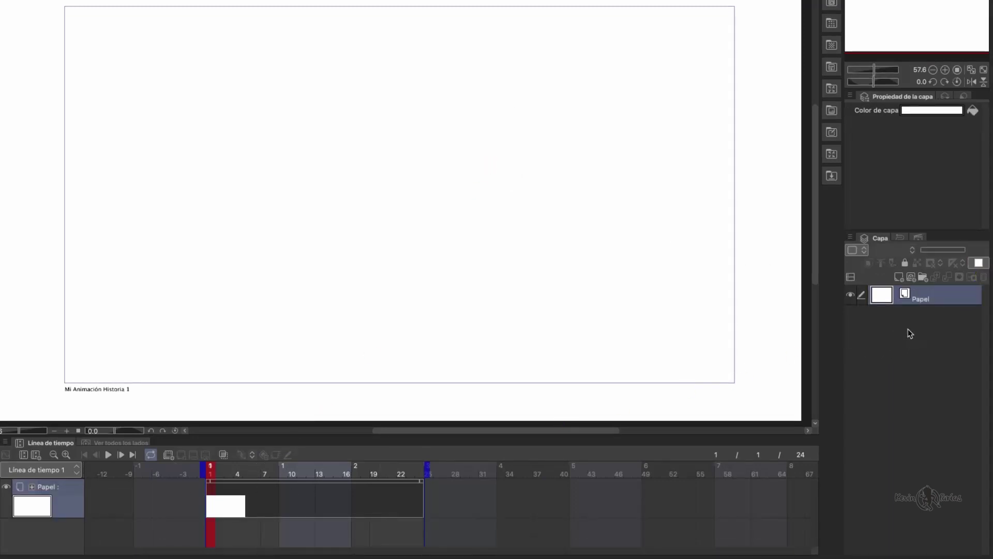
Add a raster layer above the paper and name it LAYOUT
left_click(900, 278)
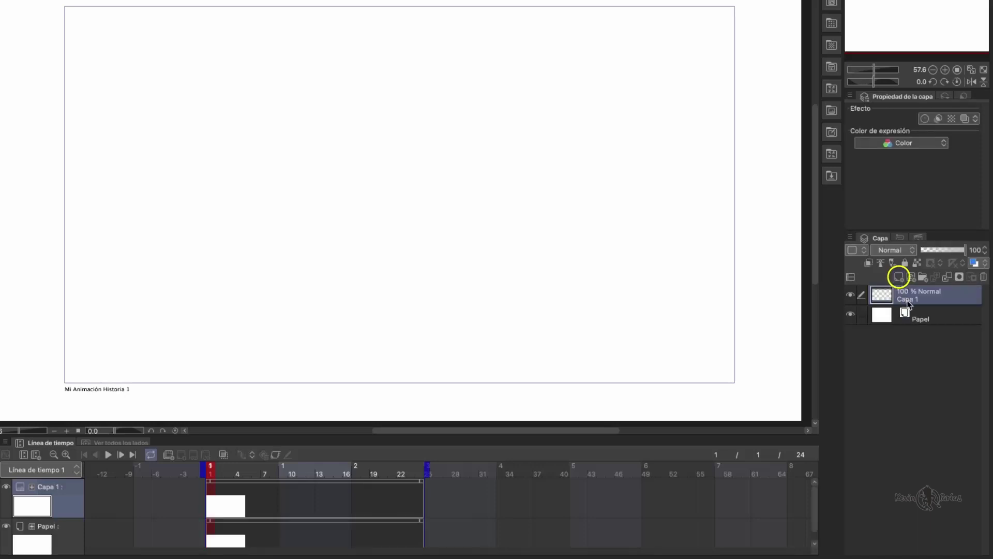
double_click(907, 297)
type("LAYOUT")
key("Return")
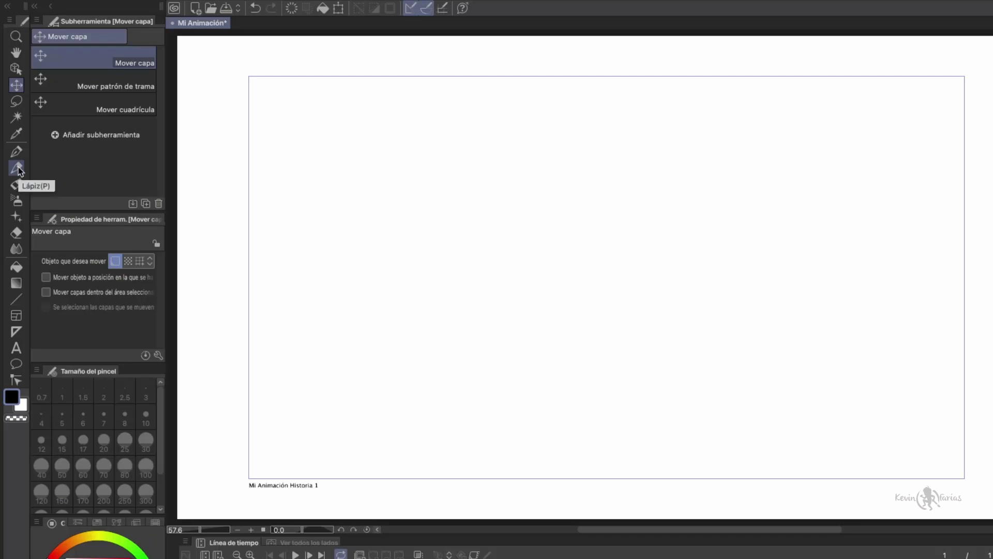
Sketch the scene with the Lápiz pencil at size 30: a child in headphones reading at a desk, with a lamp, plant and sleeping cat
left_click(17, 168)
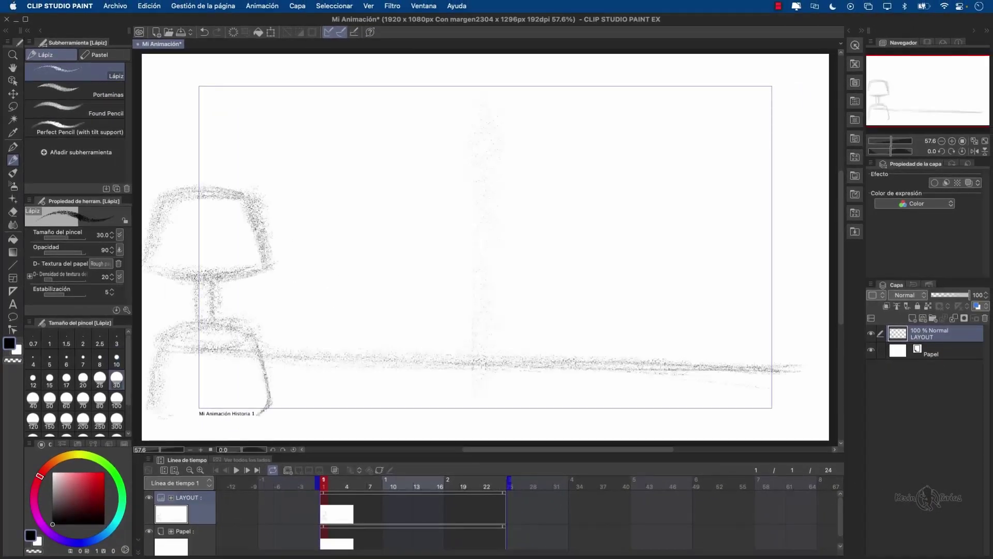
left_click_drag(404, 221, 562, 220)
left_click_drag(575, 272, 621, 344)
left_click_drag(455, 337, 470, 422)
left_click_drag(390, 313, 456, 334)
left_click_drag(551, 352, 610, 339)
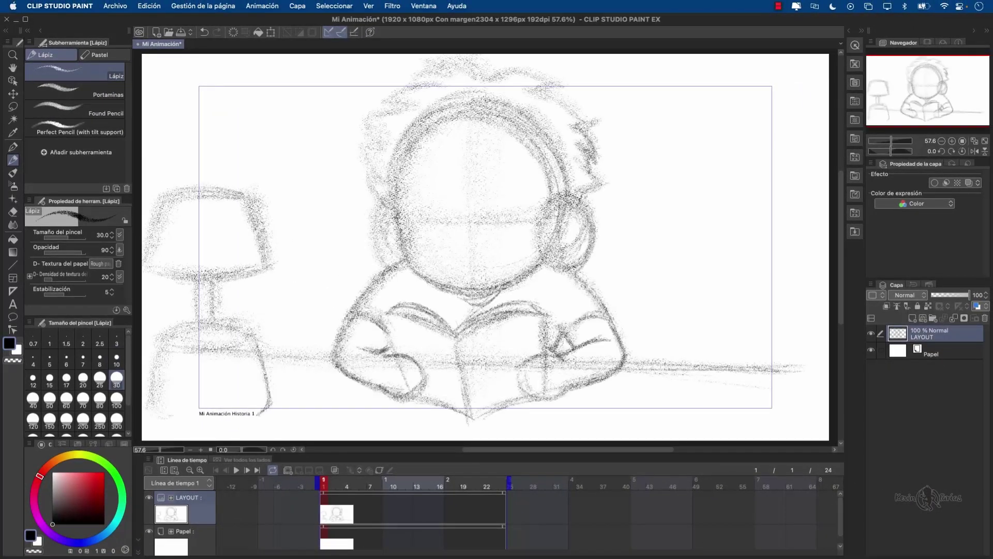
left_click_drag(158, 181, 272, 266)
left_click_drag(626, 355, 815, 366)
left_click_drag(594, 265, 790, 273)
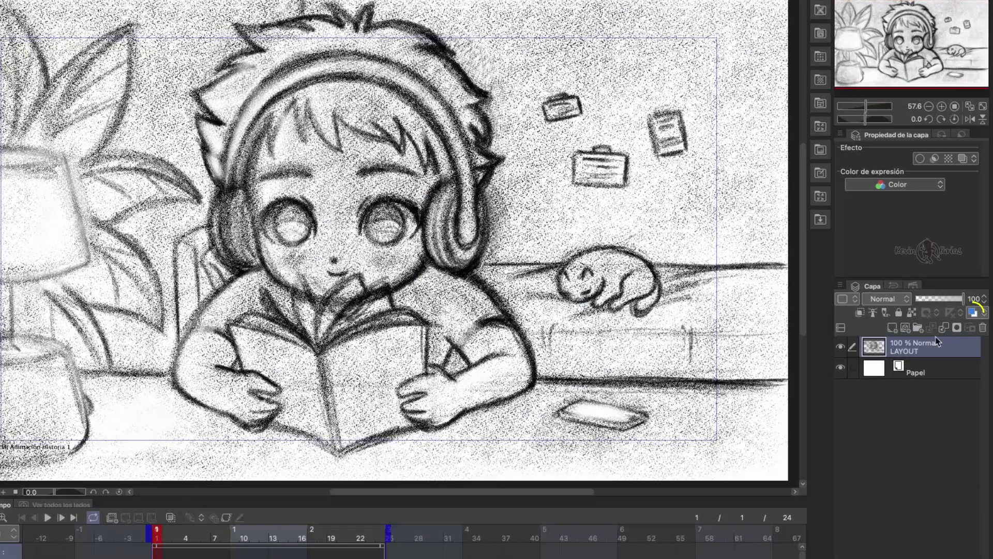
Turn on the blue layer color for the LAYOUT sketch and set its opacity to 50 %
left_click(976, 307)
left_click(974, 300)
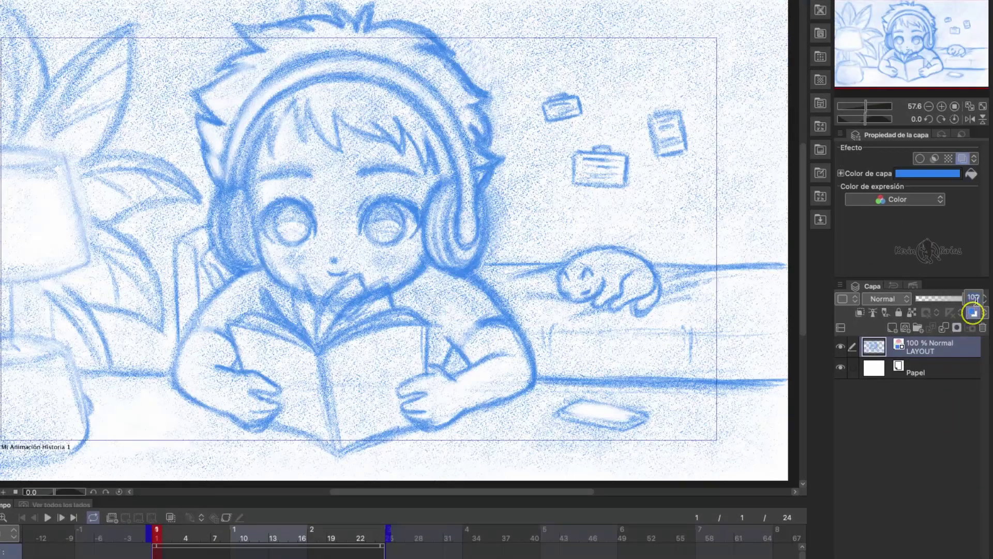
type("50")
key("Return")
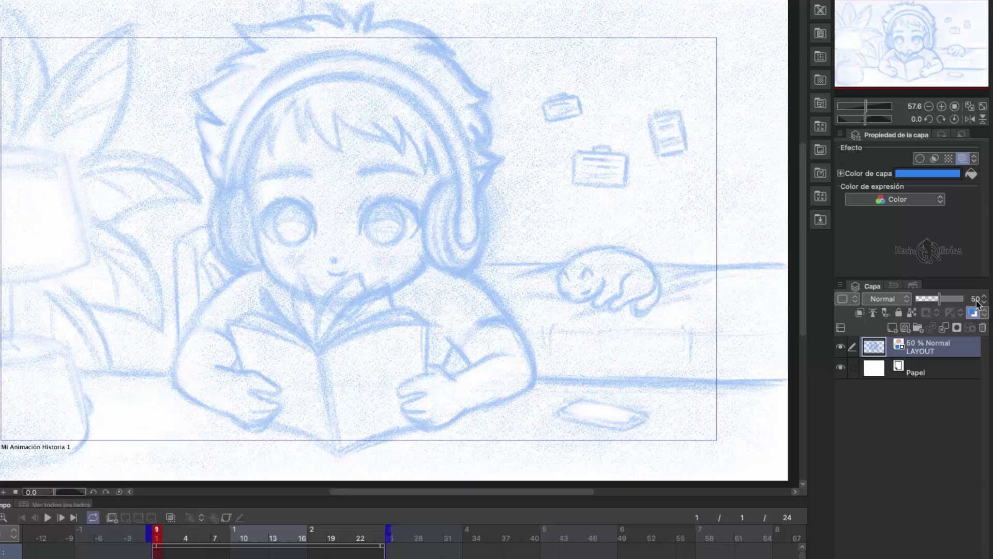
Add a vector layer above LAYOUT and name it LINEA
left_click(906, 328)
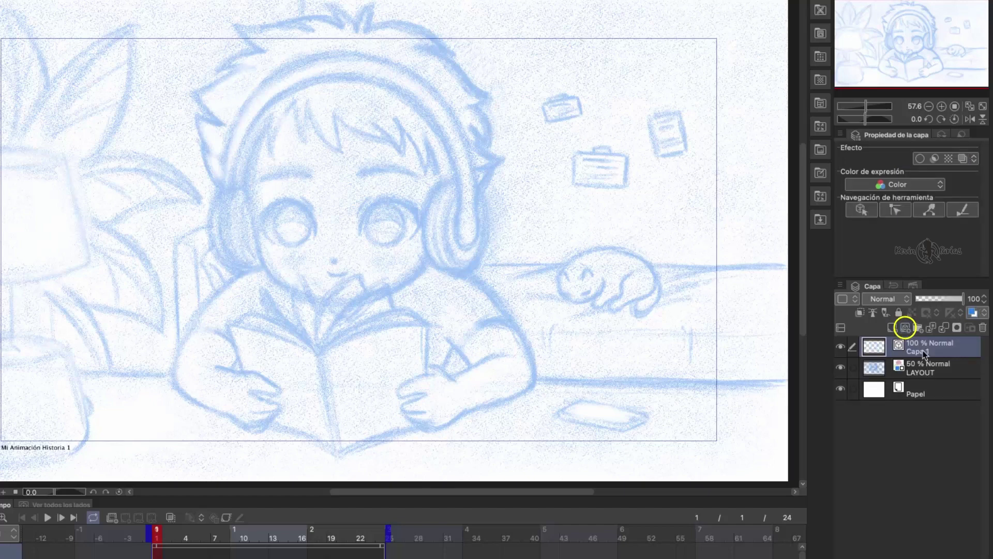
double_click(918, 352)
type("LINEA")
key("Return")
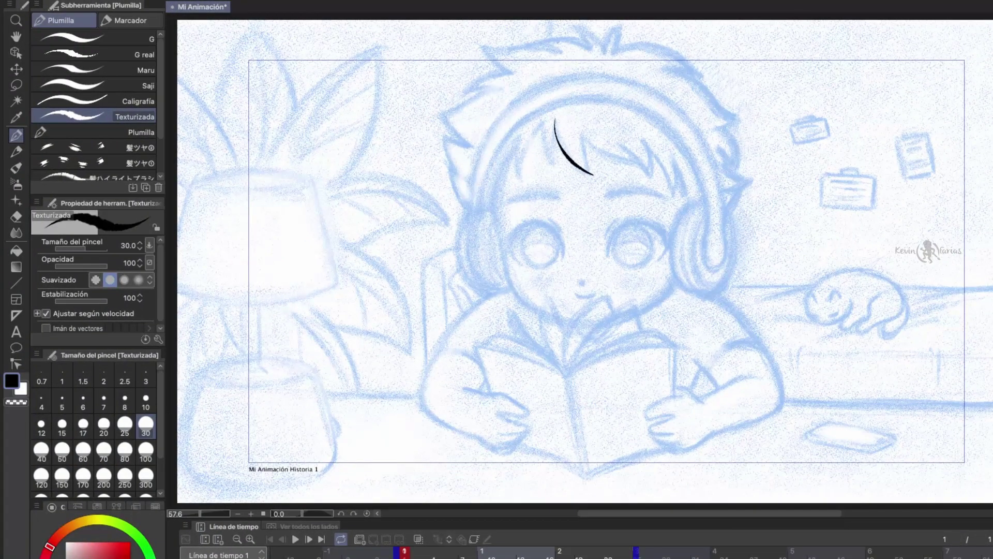
Ink the first pointed fringe strands over the forehead with the Texturizada pen at size 30, redoing unsatisfactory strokes
scroll(562, 119, "up", 7)
key("ctrl+z")
mouse_move(674, 330)
left_mouse_down()
mouse_move(624, 304)
mouse_move(539, 170)
mouse_move(537, 125)
left_mouse_up()
mouse_move(540, 304)
left_mouse_down()
mouse_move(527, 239)
mouse_move(537, 127)
left_mouse_up()
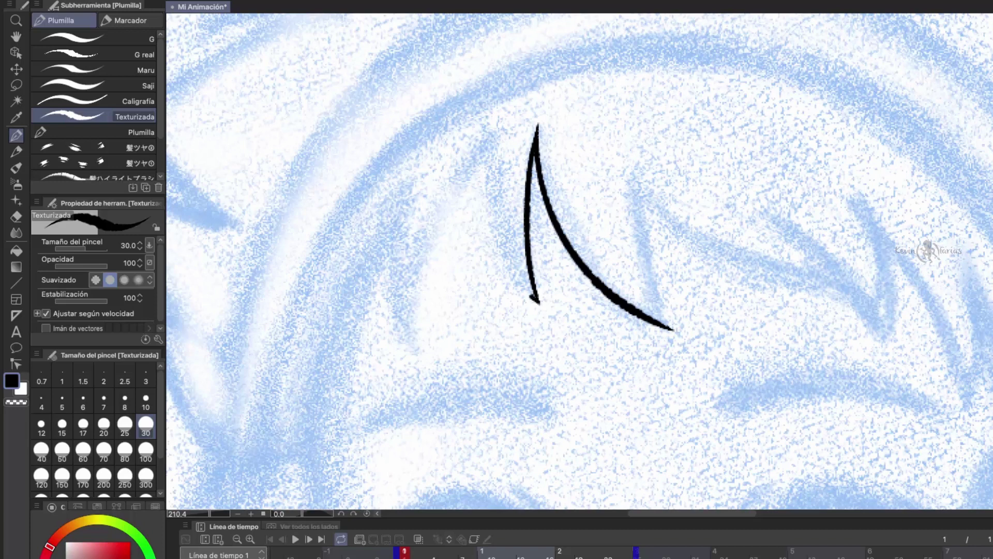
mouse_move(538, 303)
left_mouse_down()
mouse_move(502, 250)
mouse_move(487, 158)
mouse_move(493, 130)
left_mouse_up()
mouse_move(414, 354)
left_mouse_down()
mouse_move(443, 199)
mouse_move(493, 130)
mouse_move(414, 278)
mouse_move(504, 126)
mouse_move(530, 110)
left_mouse_up()
key("ctrl+z")
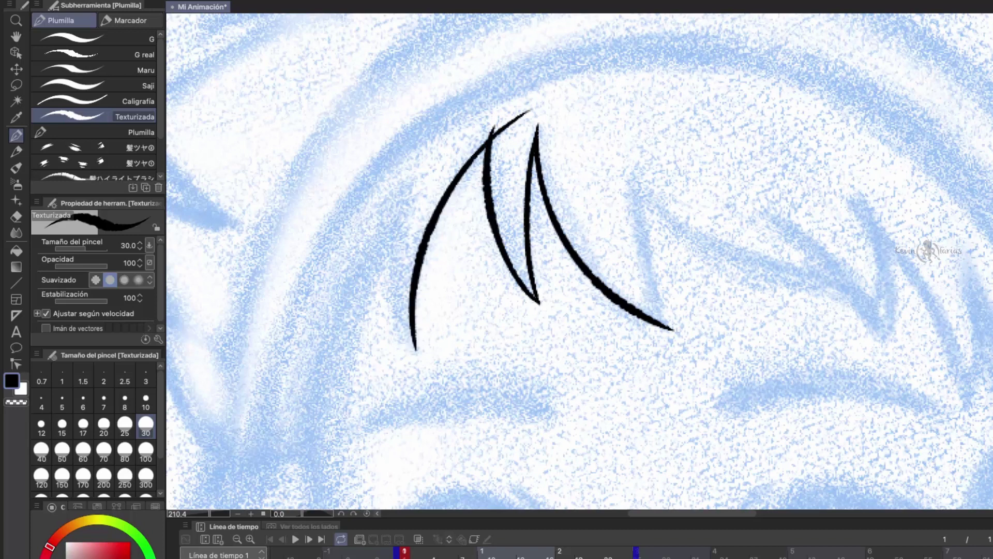
mouse_move(414, 346)
left_mouse_down()
mouse_move(390, 280)
mouse_move(406, 183)
left_mouse_up()
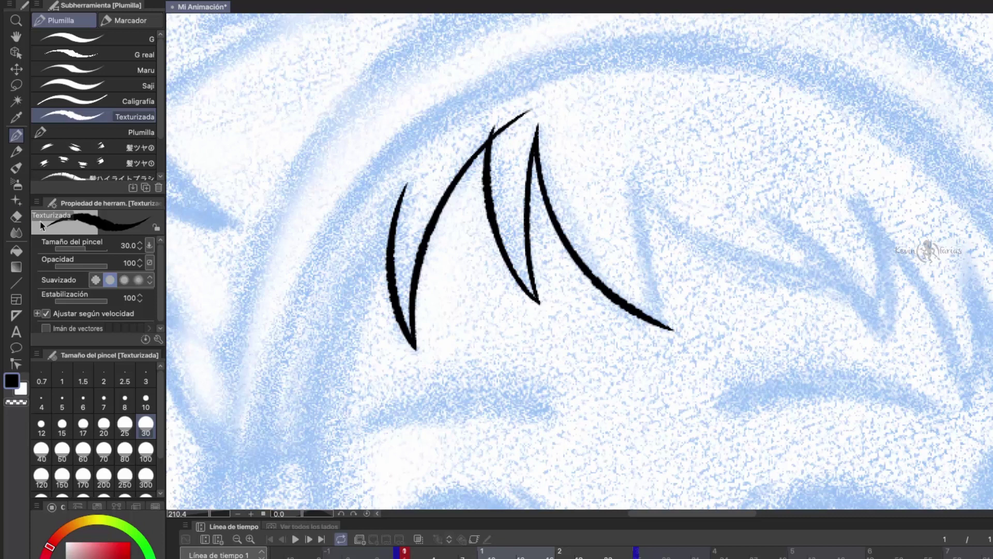
Trim the overlapping tip where the fringe strands cross over the forehead, using the Vector eraser at size 2.5
left_click(16, 217)
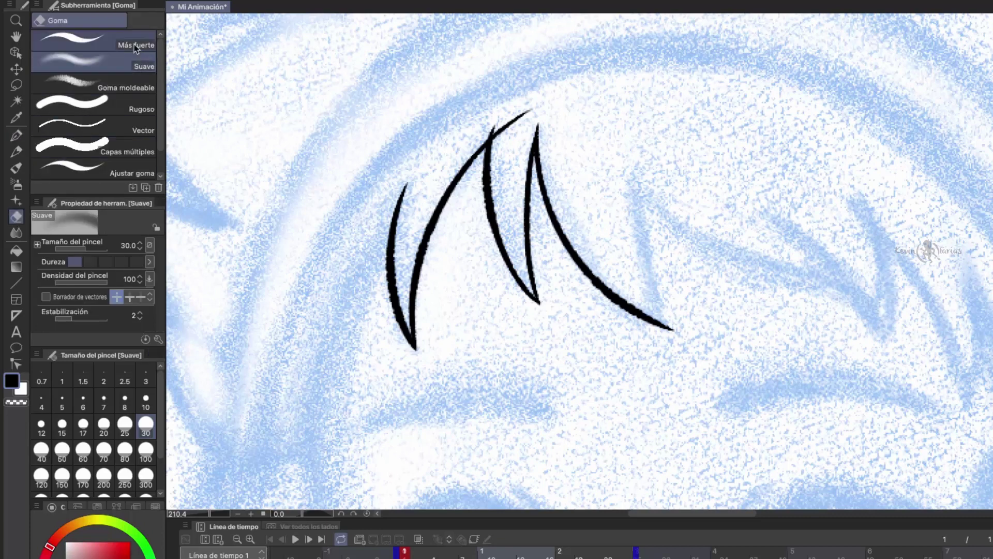
left_click(139, 124)
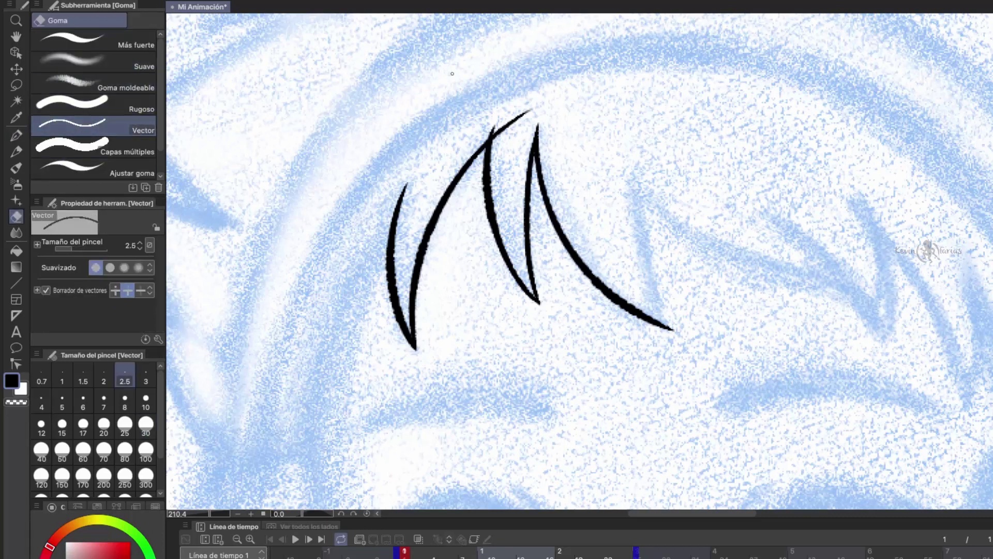
left_click_drag(514, 105, 512, 160)
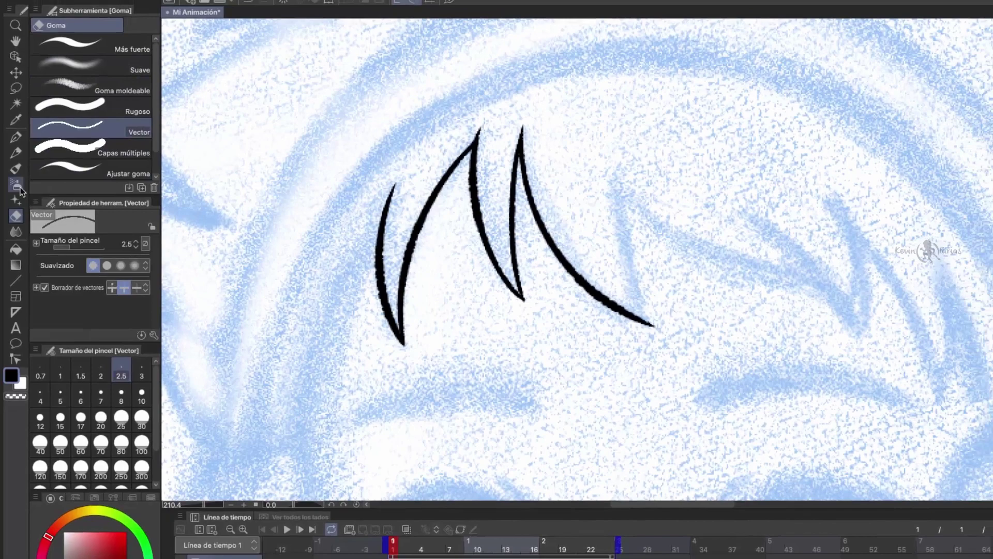
Ink the remaining fringe strands and the outline of the cheek and chin with the Texturizada pen at size 30
left_click(17, 136)
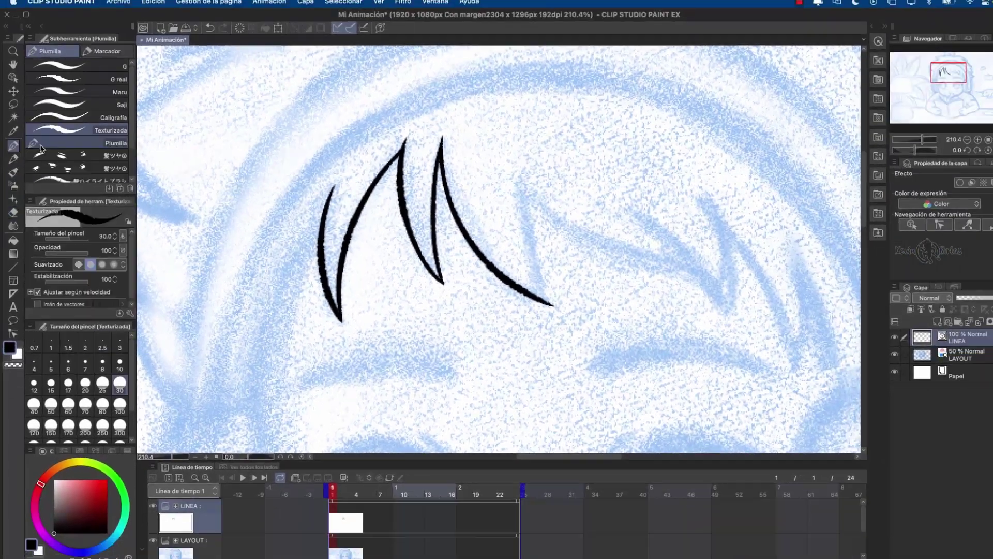
mouse_move(422, 129)
left_mouse_down()
mouse_move(569, 223)
mouse_move(541, 235)
left_mouse_up()
left_click_drag(402, 150, 494, 331)
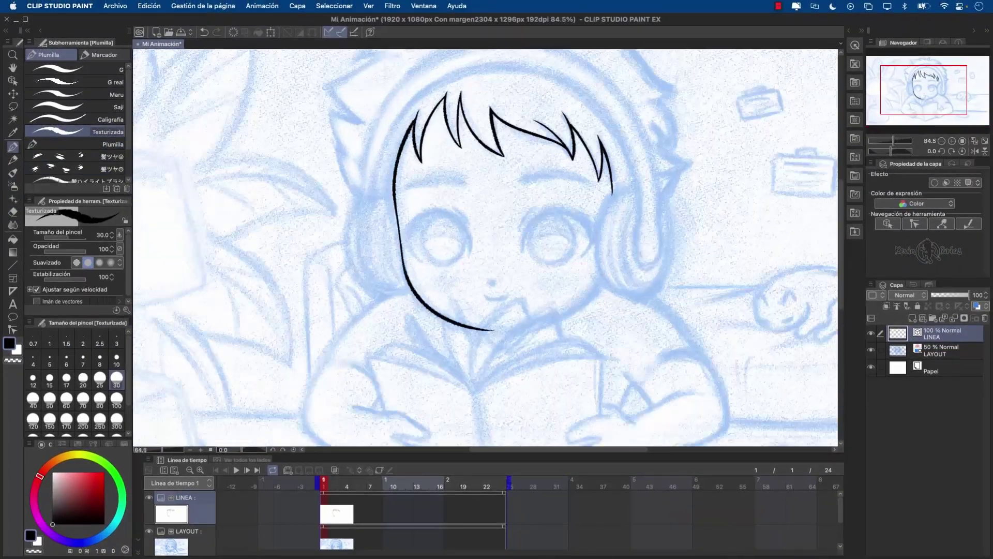
Ink the nose, the small smile and the short slanted blush marks on both cheeks
left_click_drag(508, 219, 503, 225)
left_click_drag(386, 275, 428, 277)
left_click_drag(328, 253, 319, 264)
left_click_drag(501, 243, 486, 262)
left_click_drag(512, 243, 499, 261)
Ink the headphones with a double headband arc and both ear cups, redoing a bad stroke and cleaning overlaps with the Vector eraser
scroll(486, 247, "down", 5)
left_click_drag(297, 268, 612, 289)
left_click_drag(278, 286, 635, 311)
left_click_drag(314, 244, 329, 313)
left_click_drag(315, 265, 343, 374)
key("ctrl+z")
mouse_move(615, 250)
left_mouse_down()
mouse_move(585, 255)
mouse_move(627, 254)
left_mouse_up()
left_click_drag(610, 265, 630, 377)
key("e")
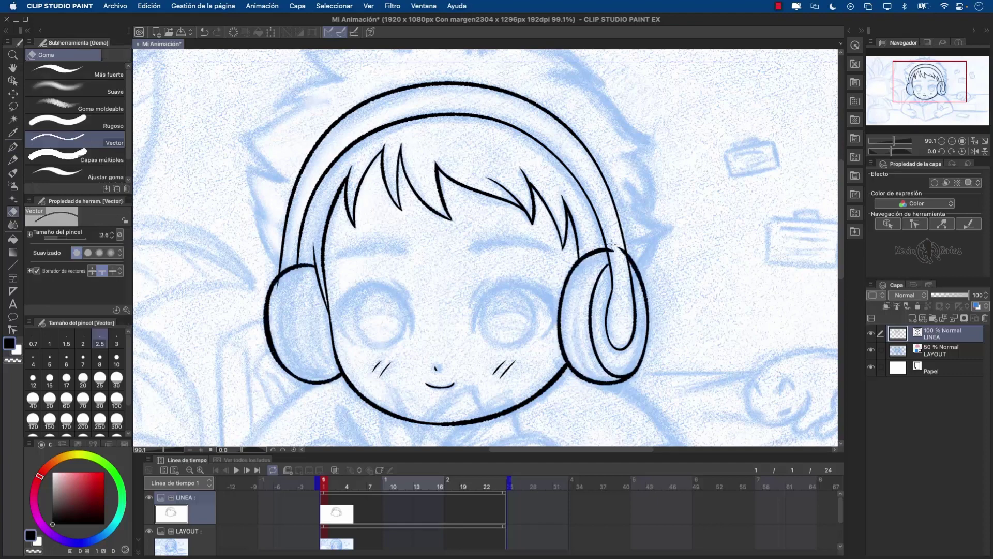
key("p")
left_click_drag(314, 266, 342, 378)
Ink the spiky outer hair contour around the headband, from one ear cup over the crown to the other
left_click_drag(466, 207, 484, 260)
left_click_drag(269, 258, 298, 318)
left_click_drag(261, 191, 304, 231)
left_click_drag(340, 153, 261, 191)
left_click_drag(317, 93, 363, 132)
left_click_drag(317, 94, 429, 102)
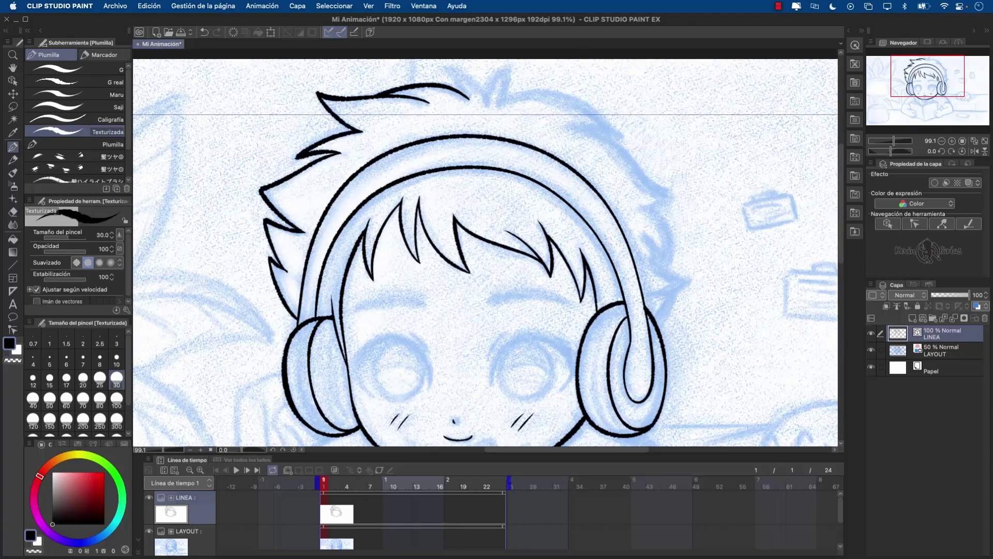
left_click_drag(503, 103, 621, 135)
left_click_drag(485, 290, 457, 206)
mouse_move(616, 124)
left_mouse_down()
mouse_move(646, 182)
mouse_move(617, 244)
left_mouse_up()
key("super+0")
scroll(383, 194, "up", 4)
left_click_drag(403, 106, 369, 219)
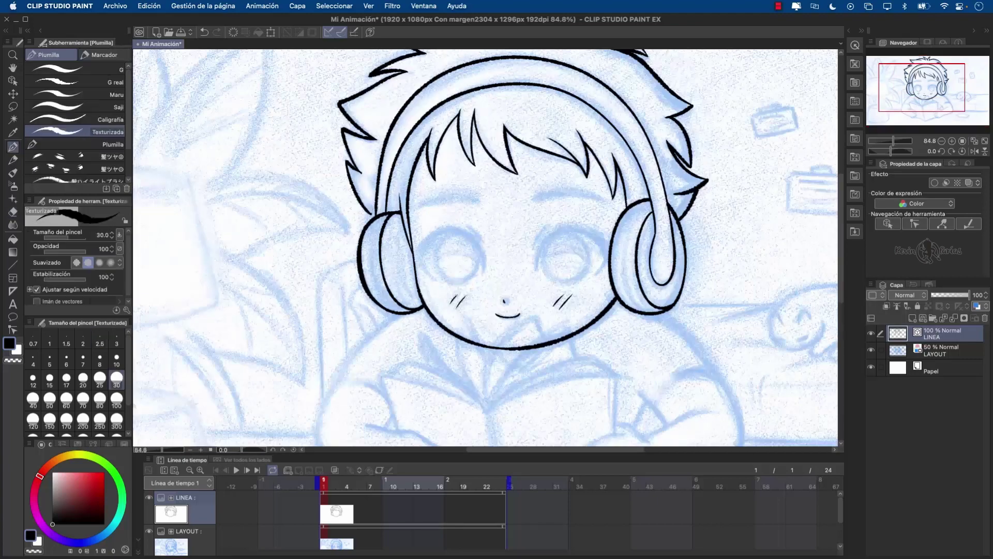
Ink the shoulder, arm, sleeve hem and gripping hand on the plant side, plus the adjacent book edge
key("super+0")
scroll(435, 414, "up", 5)
left_click_drag(280, 250, 352, 386)
left_click_drag(380, 165, 280, 250)
mouse_move(327, 306)
left_mouse_down()
mouse_move(390, 320)
mouse_move(418, 365)
mouse_move(372, 372)
left_mouse_up()
left_click_drag(320, 370, 402, 383)
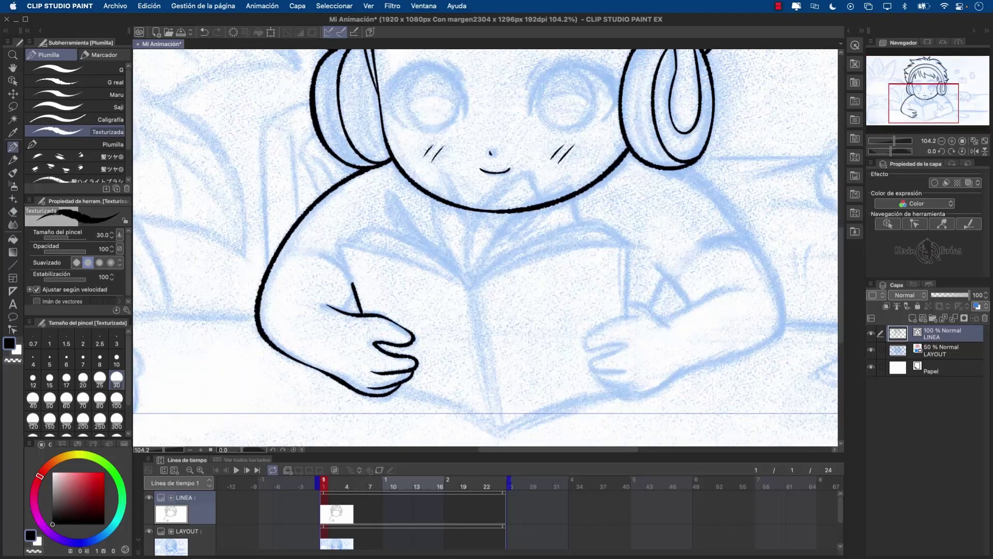
left_click_drag(340, 243, 361, 313)
left_click_drag(355, 294, 344, 311)
left_click_drag(278, 255, 349, 274)
Ink the hand, forearm, shoulder and sleeve on the cat side of the child
left_click_drag(642, 314, 635, 346)
mouse_move(636, 346)
left_mouse_down()
mouse_move(637, 372)
mouse_move(784, 326)
left_mouse_up()
left_click_drag(717, 198, 784, 326)
left_click_drag(673, 279, 749, 242)
Ink the open book with its remaining side edge, lower cover edges, central spine and curved upper pages
left_click_drag(626, 244, 625, 314)
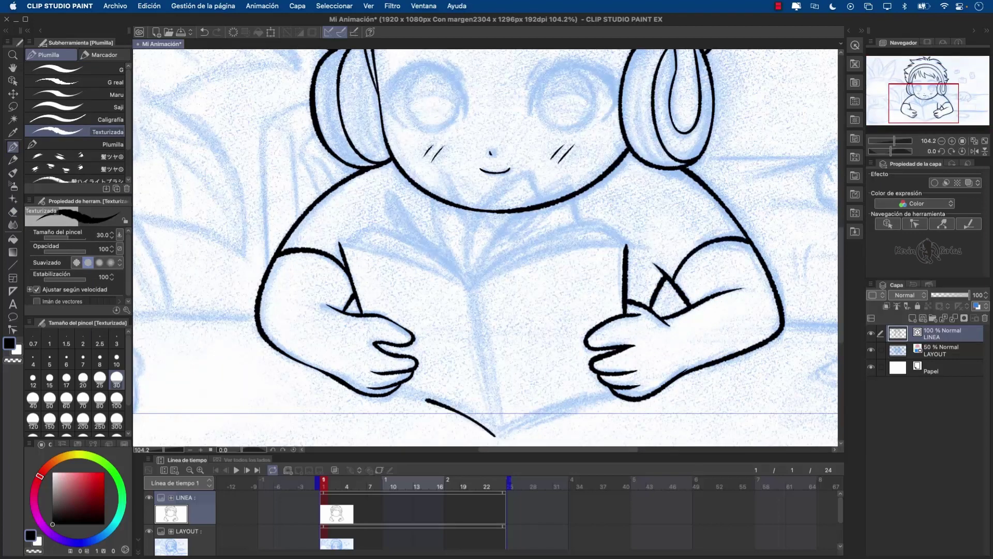
left_click_drag(498, 437, 618, 395)
mouse_move(353, 244)
left_mouse_down()
mouse_move(471, 287)
mouse_move(492, 420)
left_mouse_up()
left_click_drag(339, 243, 357, 247)
left_click_drag(343, 241, 365, 229)
left_click_drag(600, 228, 622, 242)
left_click_drag(363, 229, 470, 287)
left_click_drag(471, 286, 603, 227)
Mirror the canvas view to check the drawing, thicken the outer contour of the shoulders and arms, and restore the view
key("super+0")
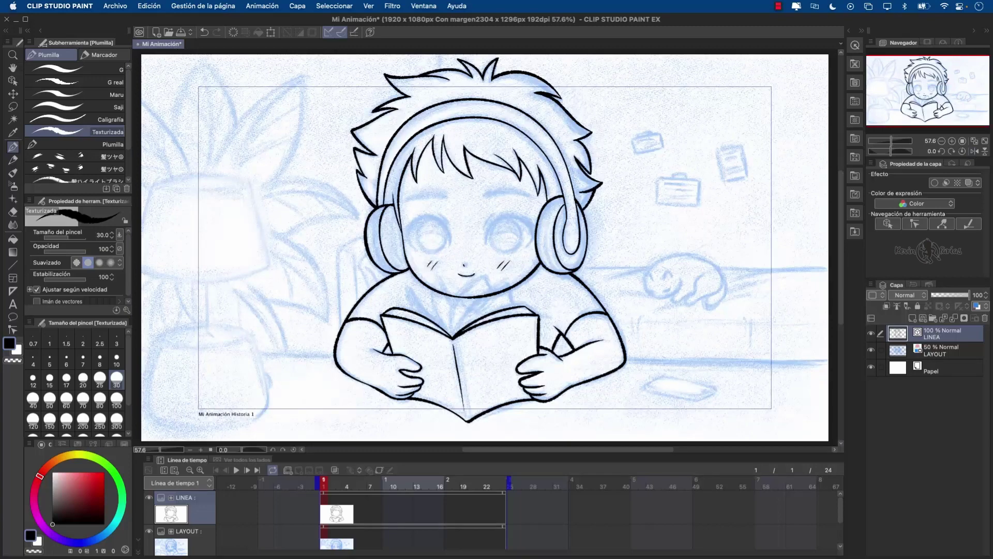
left_click(974, 152)
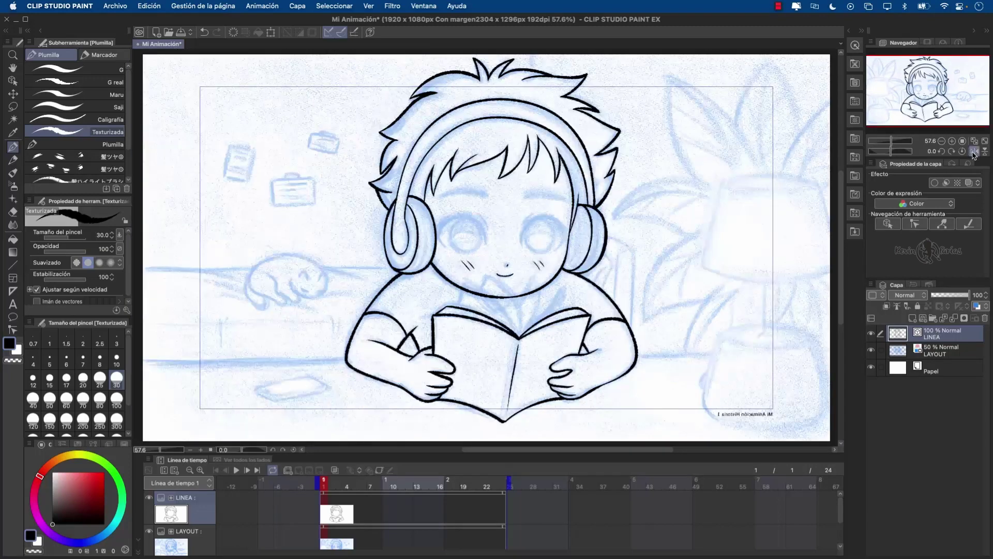
scroll(364, 385, "up", 5)
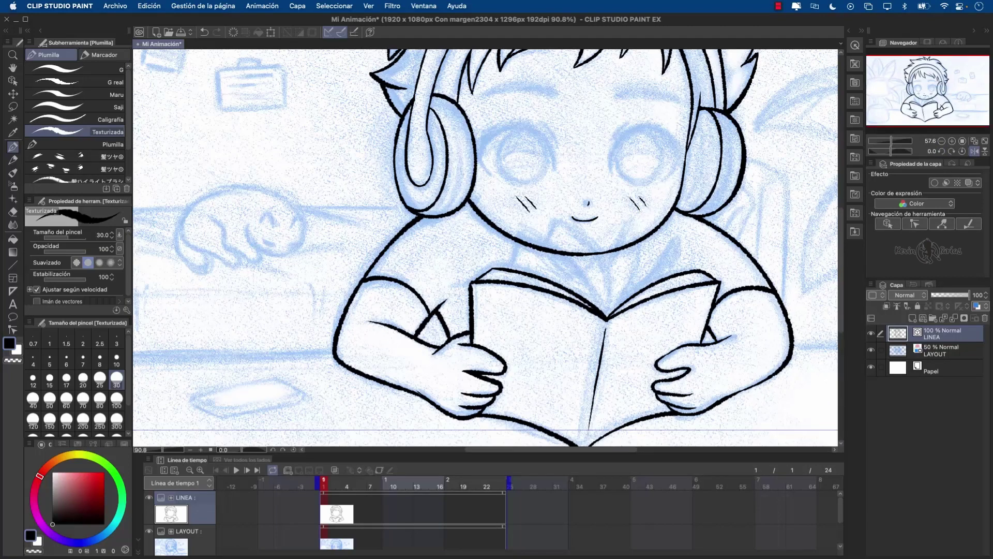
left_click_drag(417, 218, 331, 350)
left_click_drag(337, 337, 353, 366)
left_click_drag(702, 224, 771, 287)
left_click_drag(776, 293, 768, 366)
scroll(680, 414, "up", 1)
left_click(974, 152)
Thicken the outer contour of both headphone ear cups and the spiky hair with the Texturizada pen
scroll(485, 248, "down", 3)
scroll(445, 207, "up", 3)
left_click_drag(377, 189, 401, 288)
left_click_drag(697, 231, 670, 288)
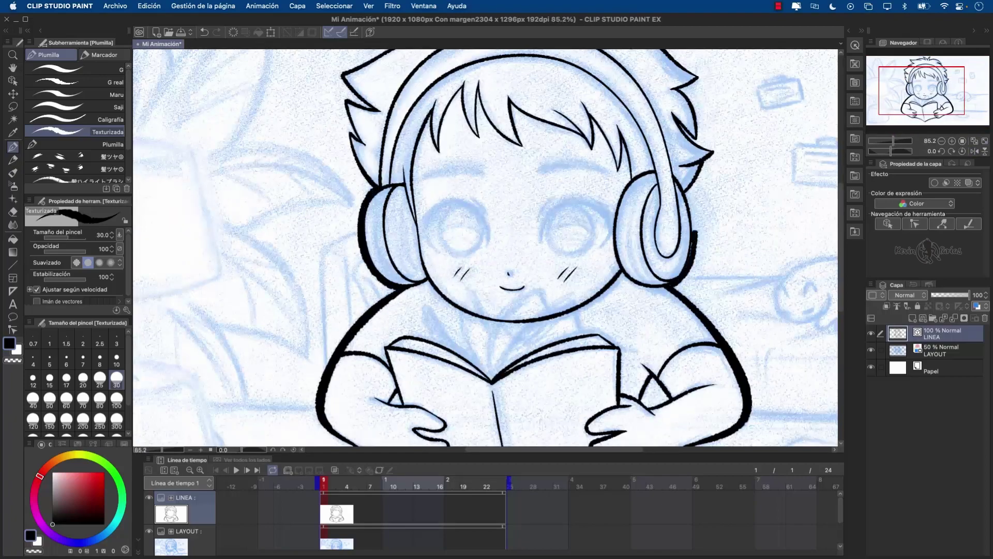
left_click_drag(686, 180, 698, 231)
left_click_drag(346, 130, 372, 189)
left_click_drag(708, 160, 691, 192)
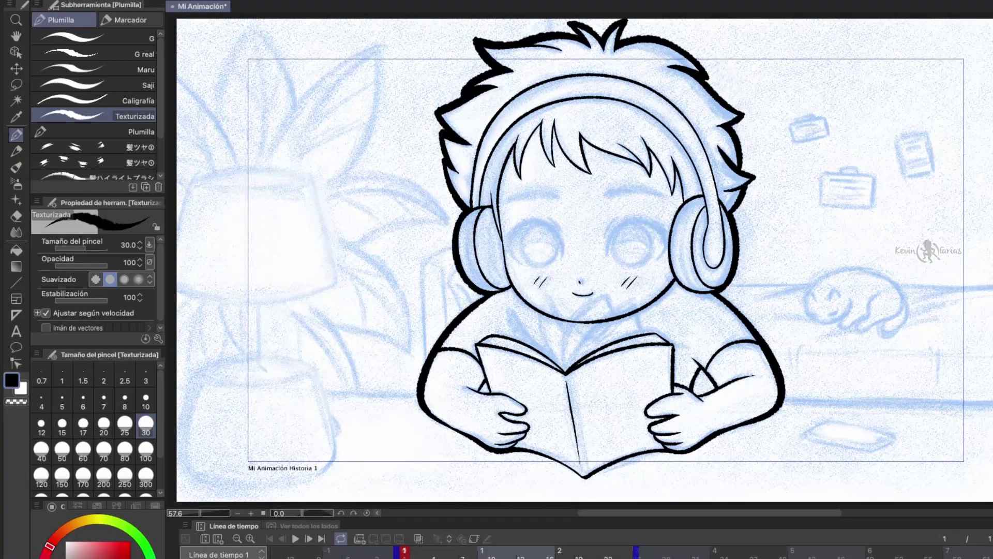
Try drawing the desk edge across the scene with the Línea recta tool at sizes 3 and 30
left_click(16, 282)
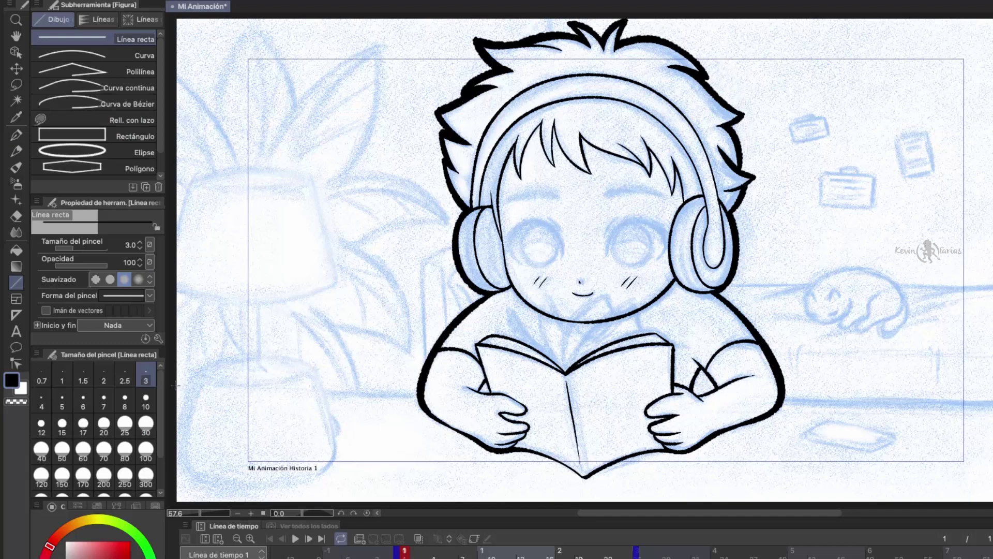
left_click_drag(213, 387, 991, 403)
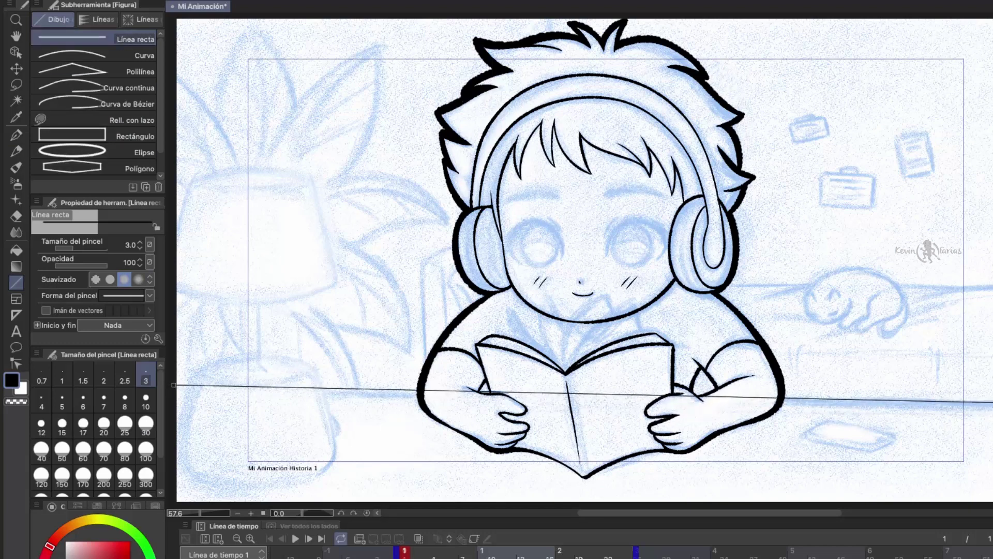
left_click(146, 422)
left_click_drag(175, 387, 991, 402)
scroll(781, 384, "up", 5)
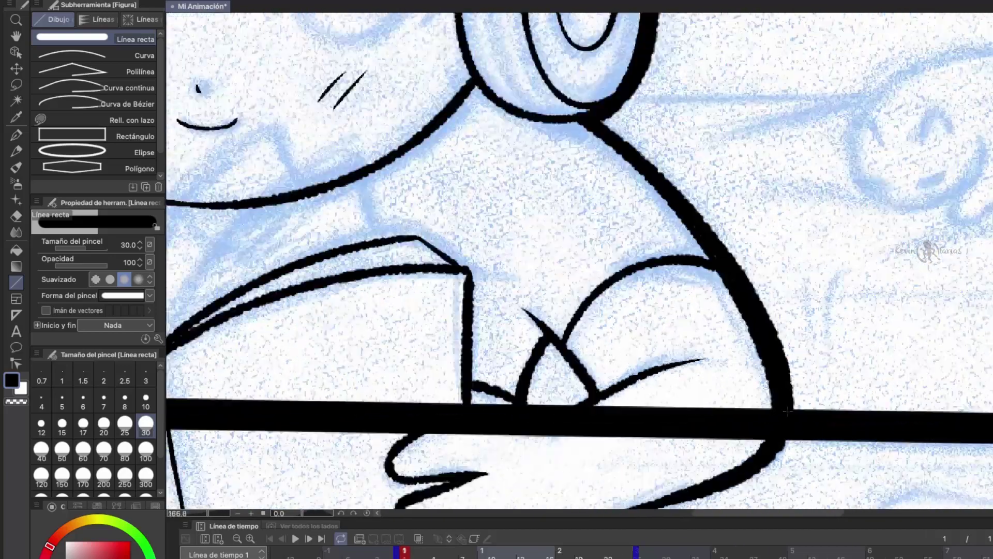
scroll(781, 384, "down", 5)
key("ctrl+z")
left_click(146, 400)
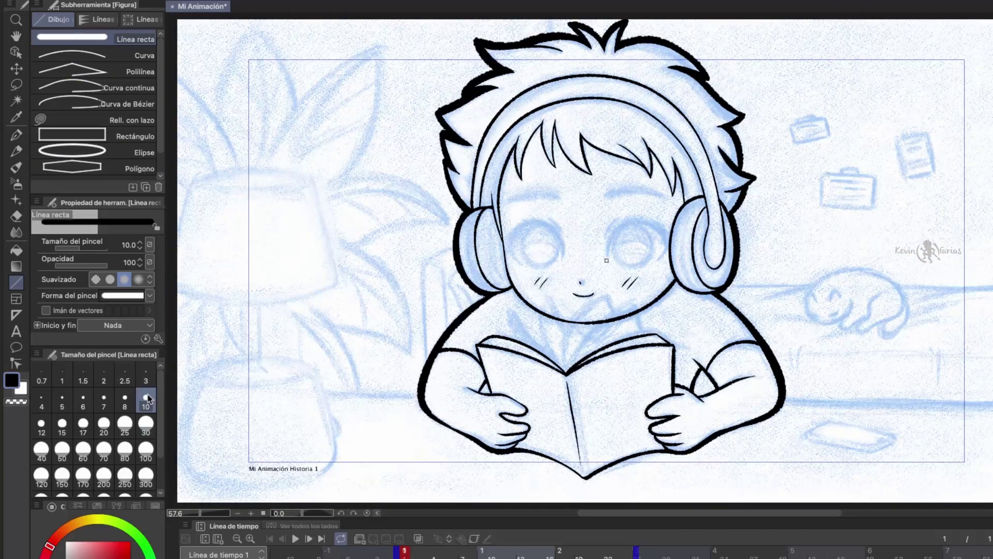
left_click(148, 381)
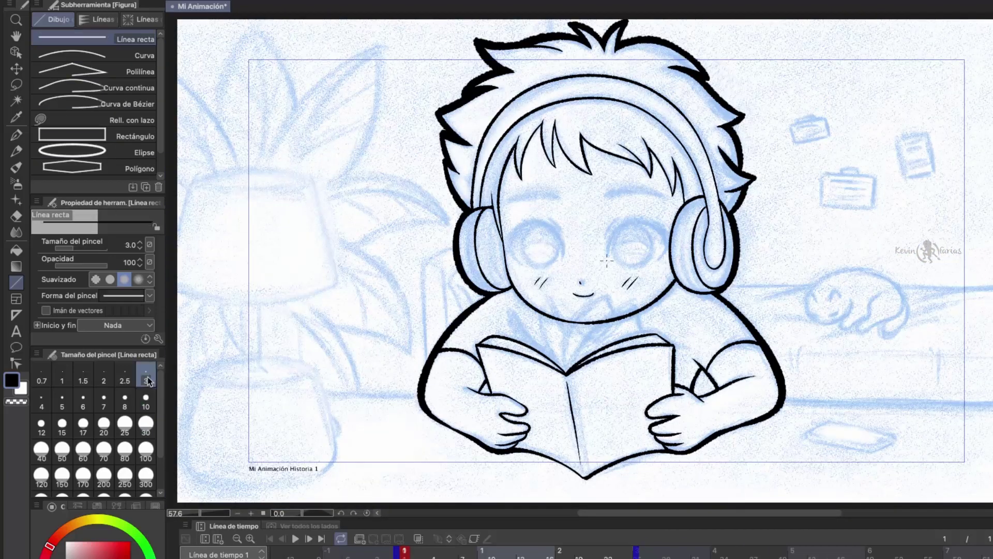
Ink the desk edge on both sides of the child as straight lines with the Texturizada pen at size 10
left_click(16, 135)
left_click_drag(421, 396, 176, 390)
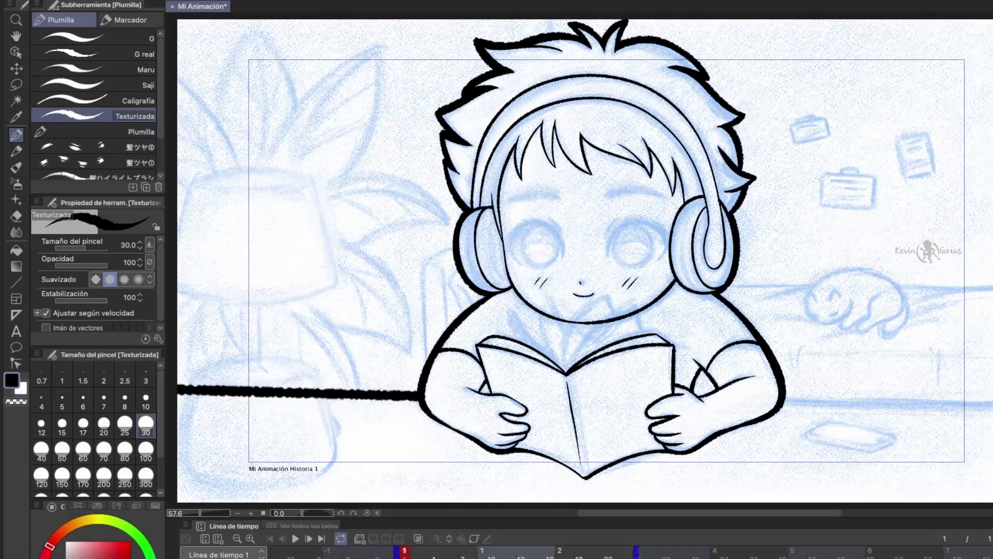
key("ctrl+z")
left_click(145, 397)
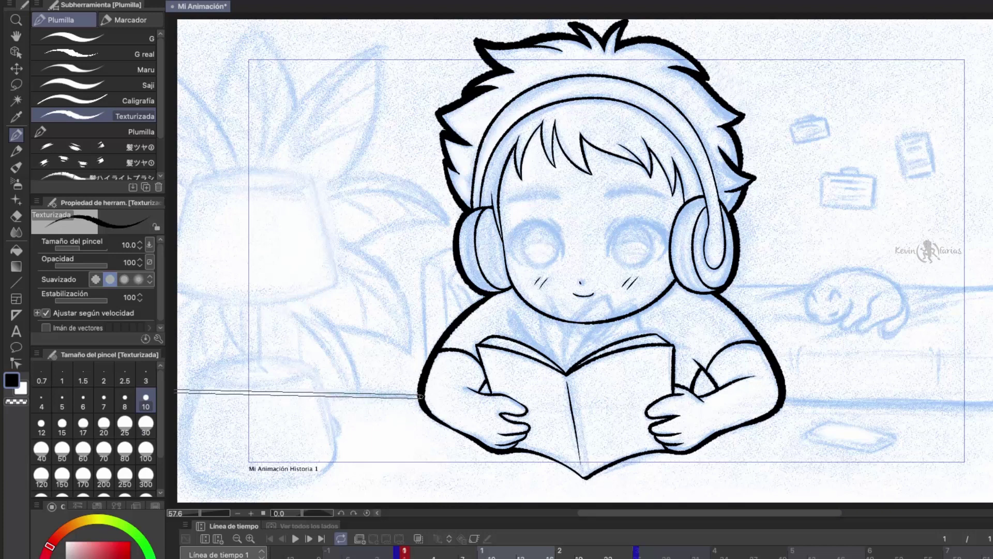
left_click(421, 396, "shift")
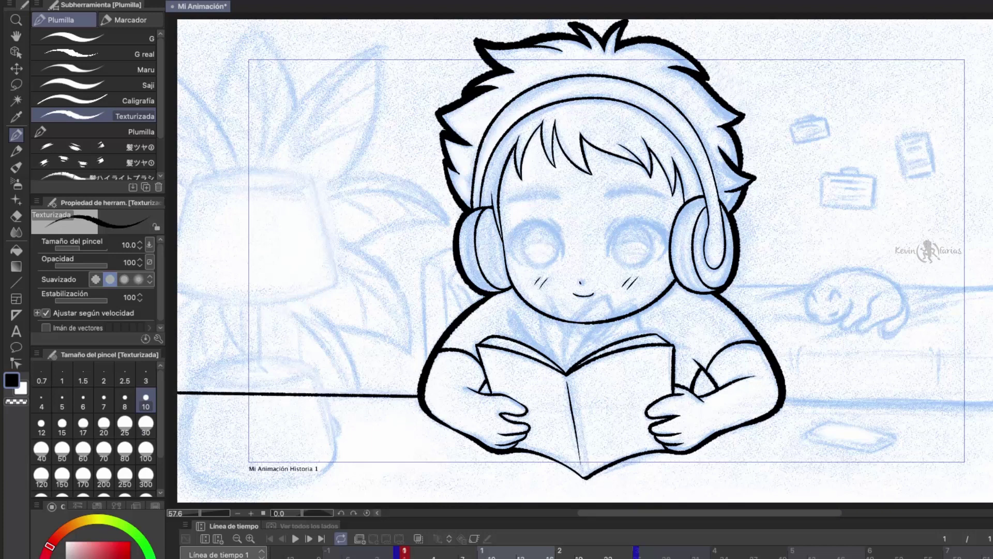
left_click_drag(779, 398, 991, 403)
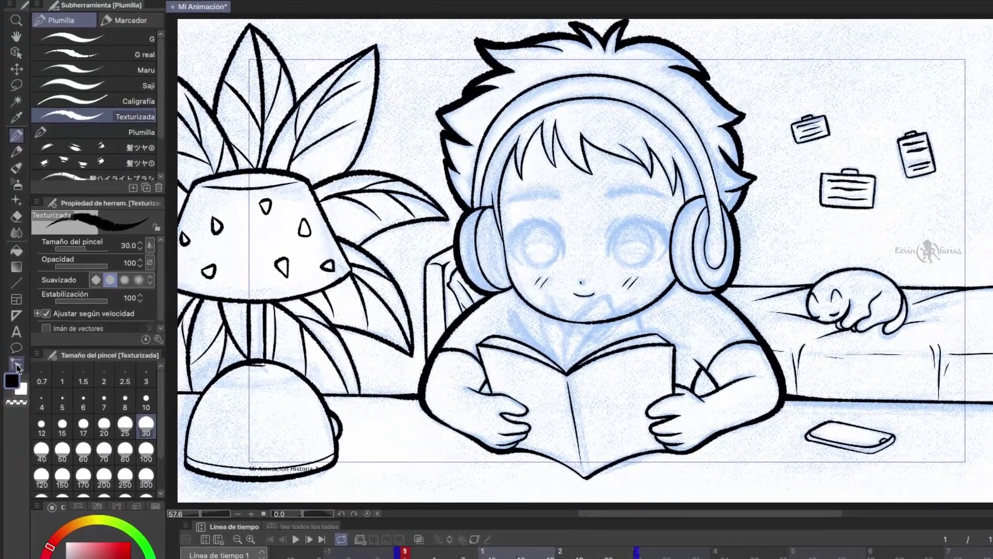
Run the Modificar ancho de línea tool, set to Aumentar 1.0, along the desk edge on the cat side
left_click(16, 365)
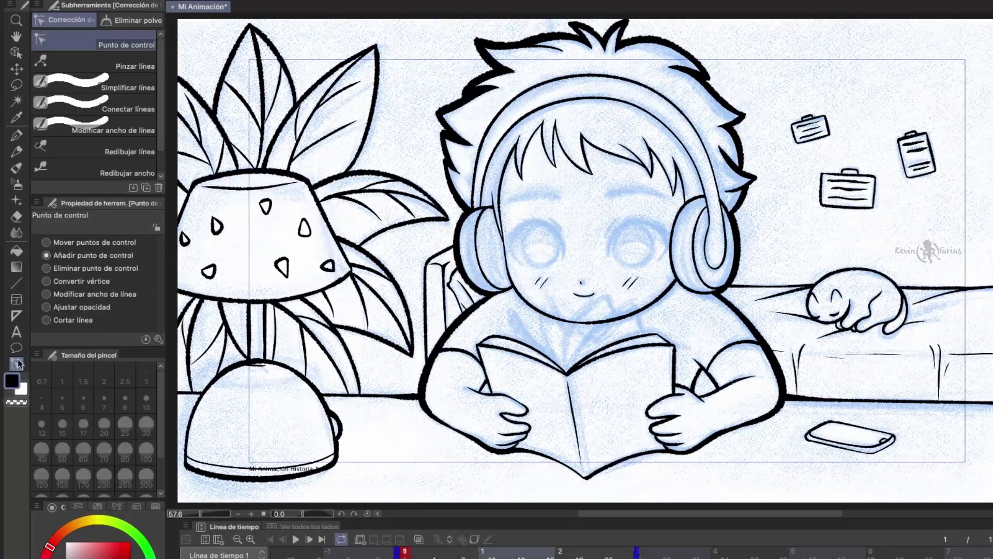
left_click(143, 126)
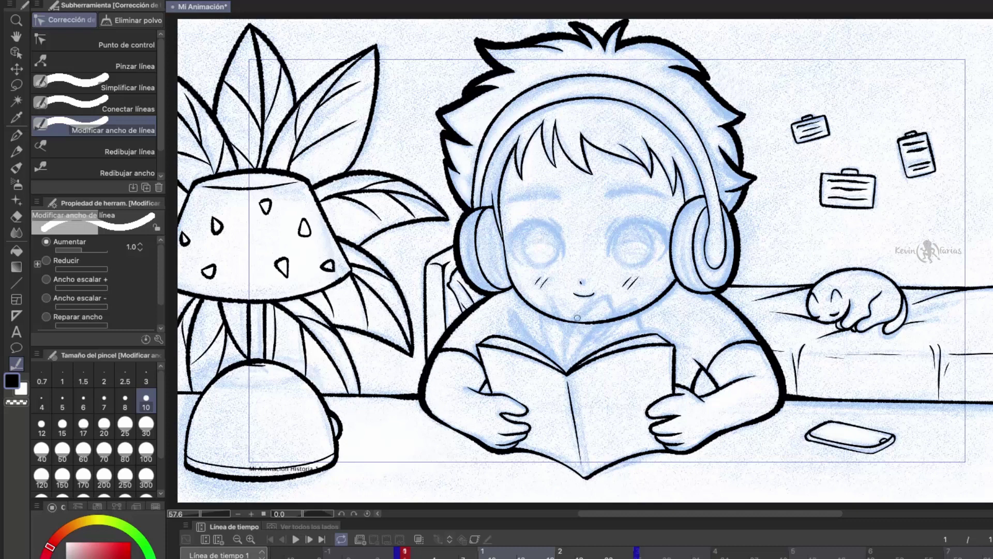
left_click_drag(852, 401, 990, 403)
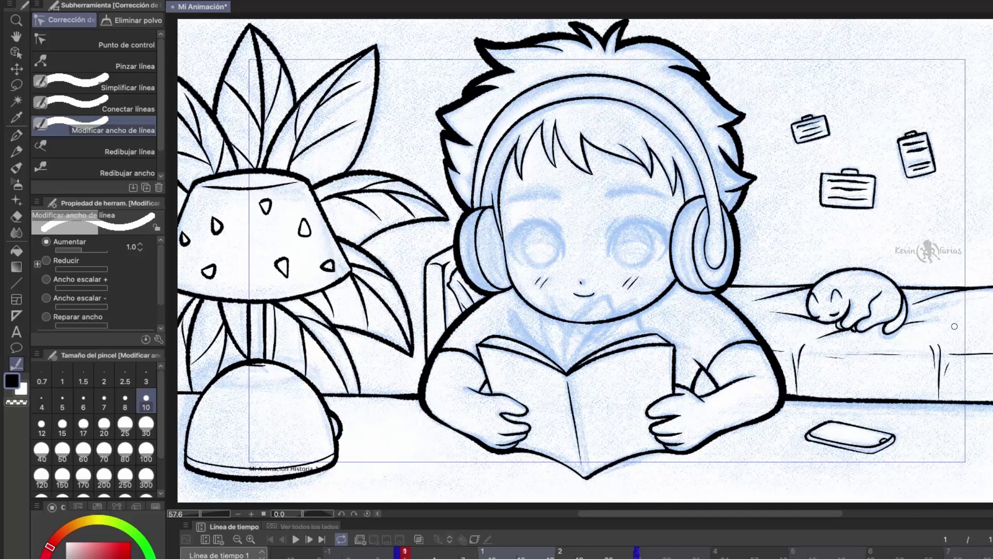
left_click(81, 263)
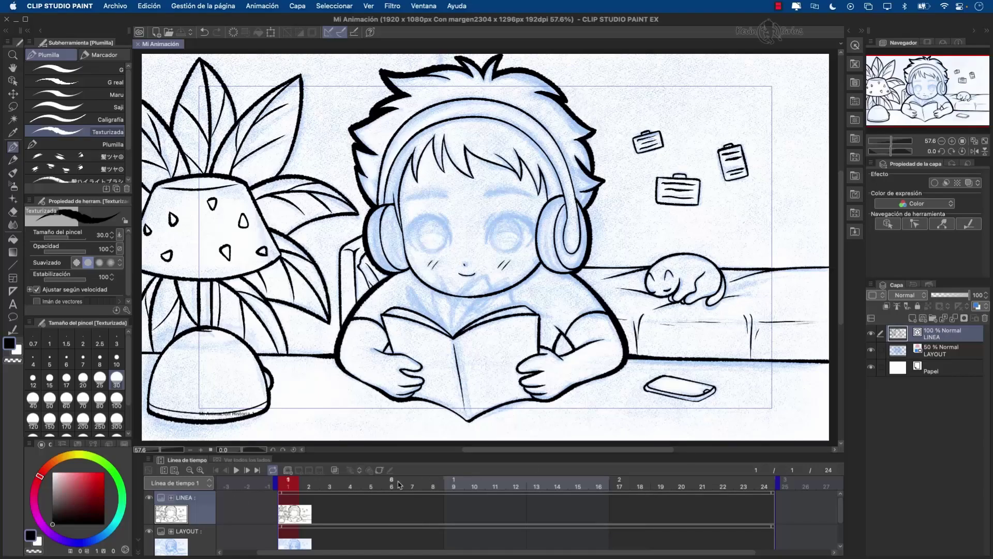
Add a new animation folder starting at frame 1 of the timeline and name it OJOS
left_click_drag(297, 482, 278, 498)
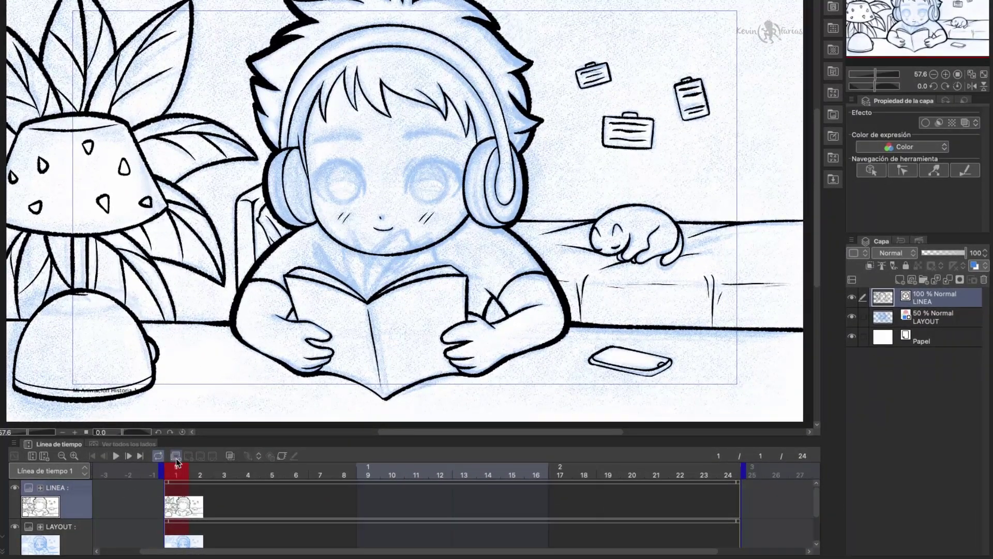
left_click(177, 455)
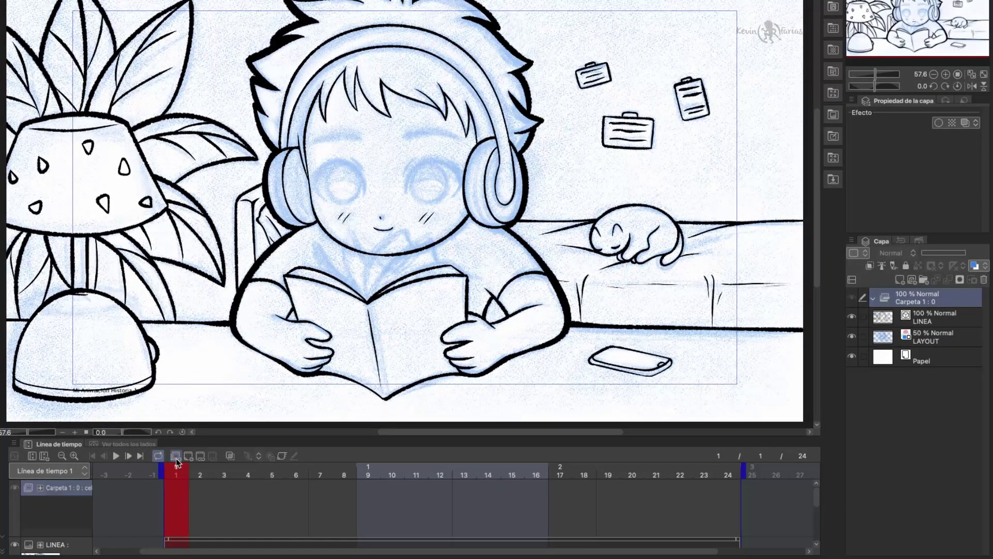
double_click(61, 489)
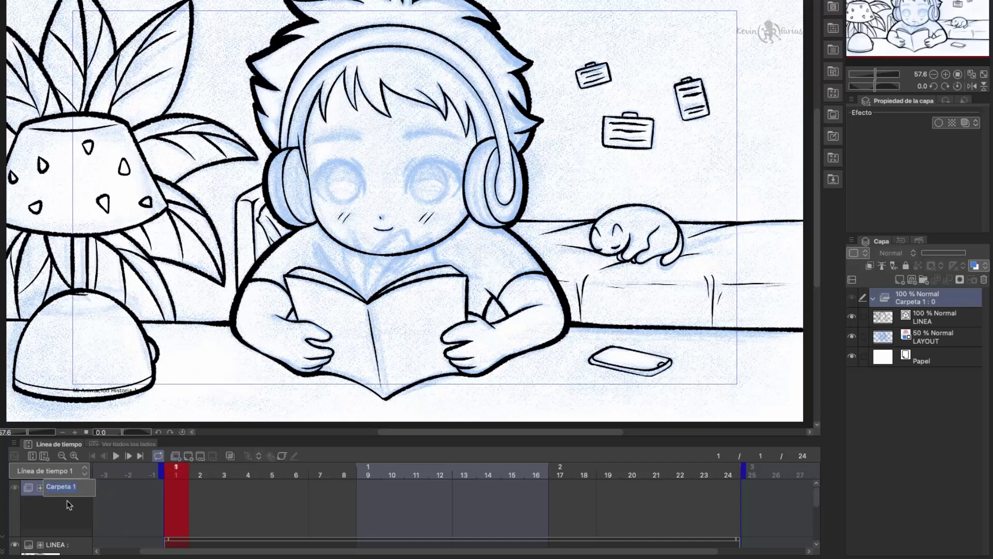
key("Return")
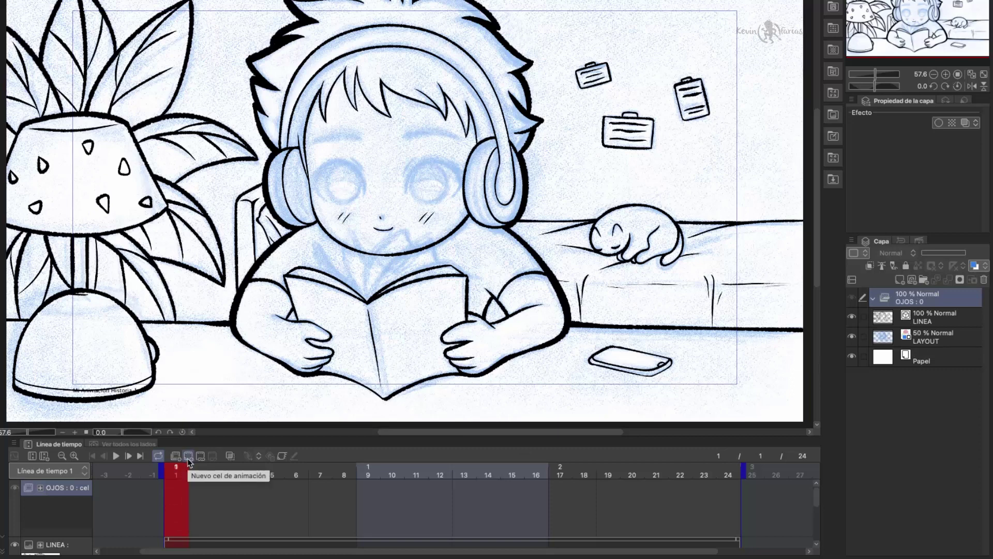
Create animation cel 1 in the OJOS folder, then add a vector layer above it named LINEA
left_click(188, 455)
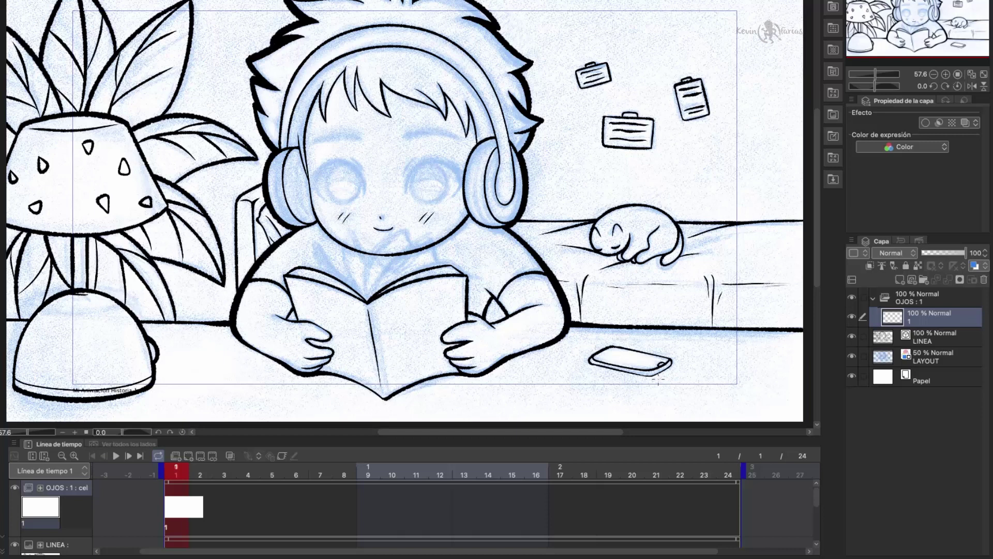
left_click(912, 282)
double_click(930, 321)
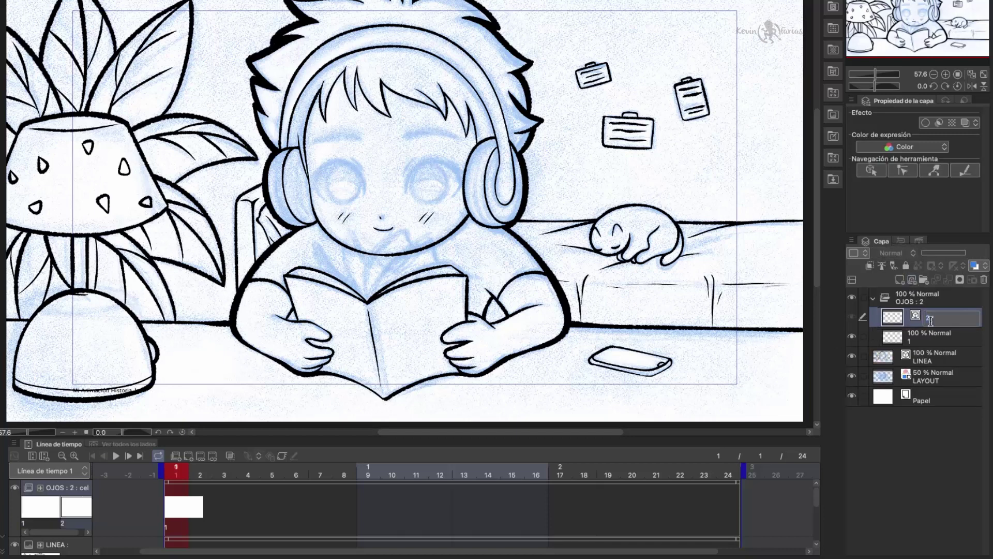
type("LINEA")
key("Return")
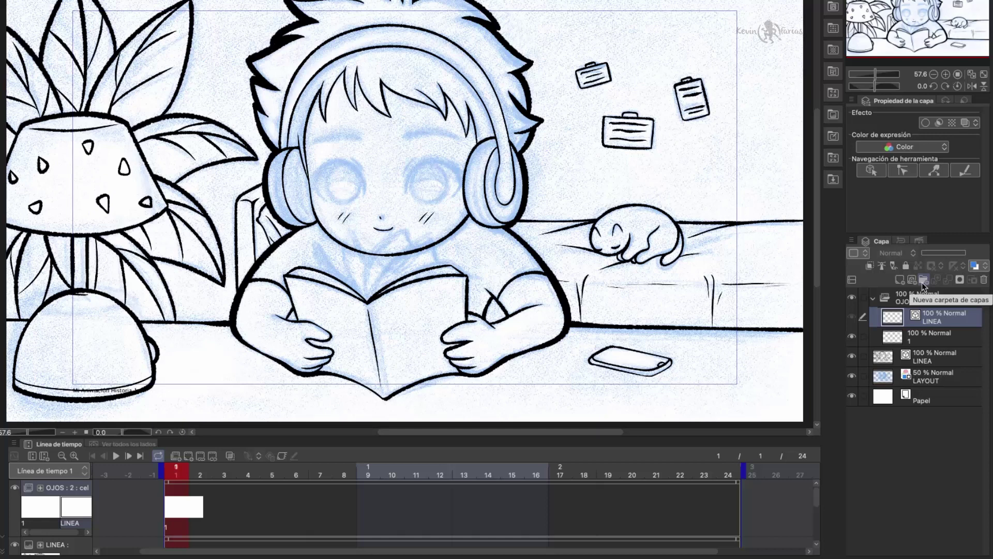
Create a layer folder named 1 inside OJOS and move the LINEA vector layer and the raster layer into it
left_click(923, 280)
double_click(946, 318)
key("Return")
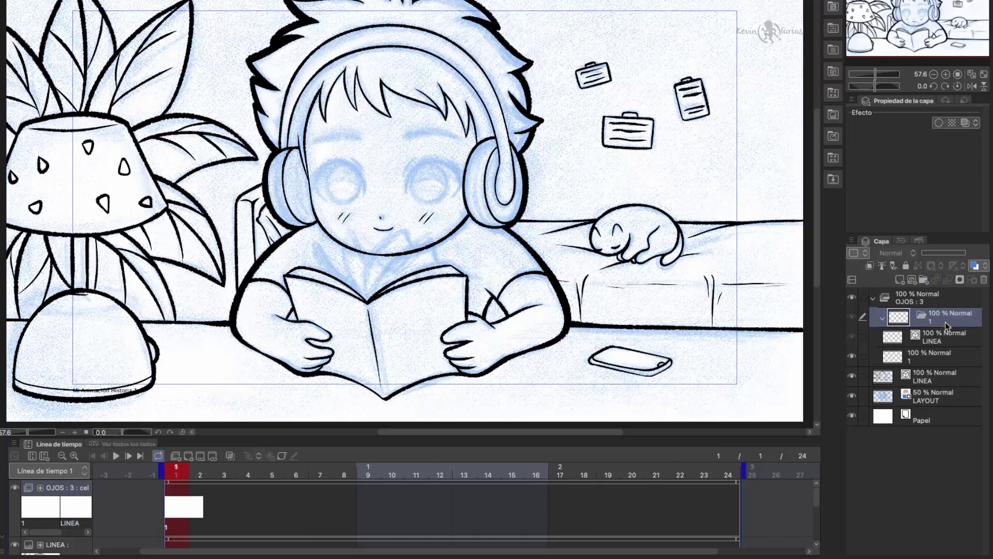
left_click(944, 342)
left_click(882, 319)
left_click(932, 324)
left_click_drag(942, 340, 949, 319)
left_click(955, 355)
left_click_drag(955, 356, 958, 341)
Rename the raster layer inside folder 1 as COLOR
double_click(934, 356)
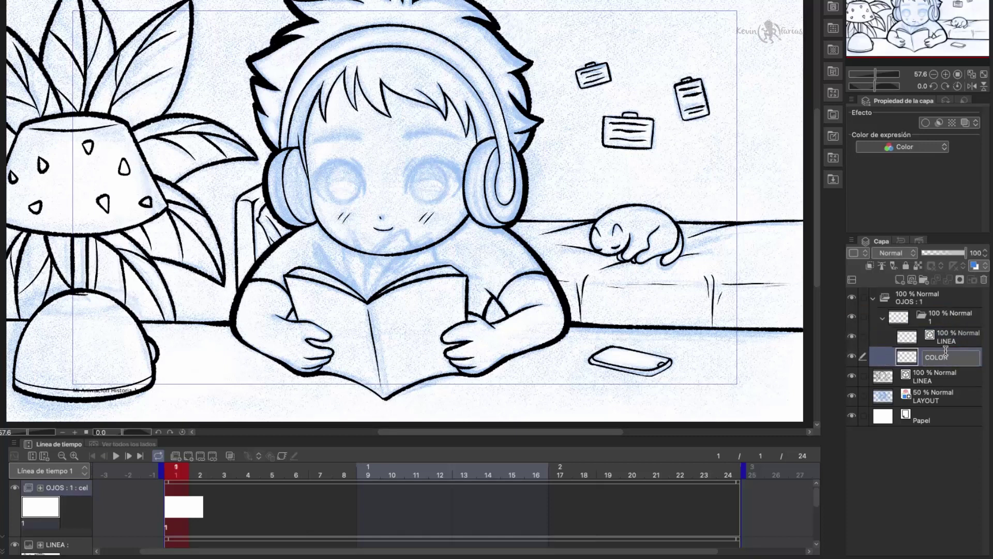
type("COLOR")
key("Return")
left_click(883, 317)
left_click(939, 321)
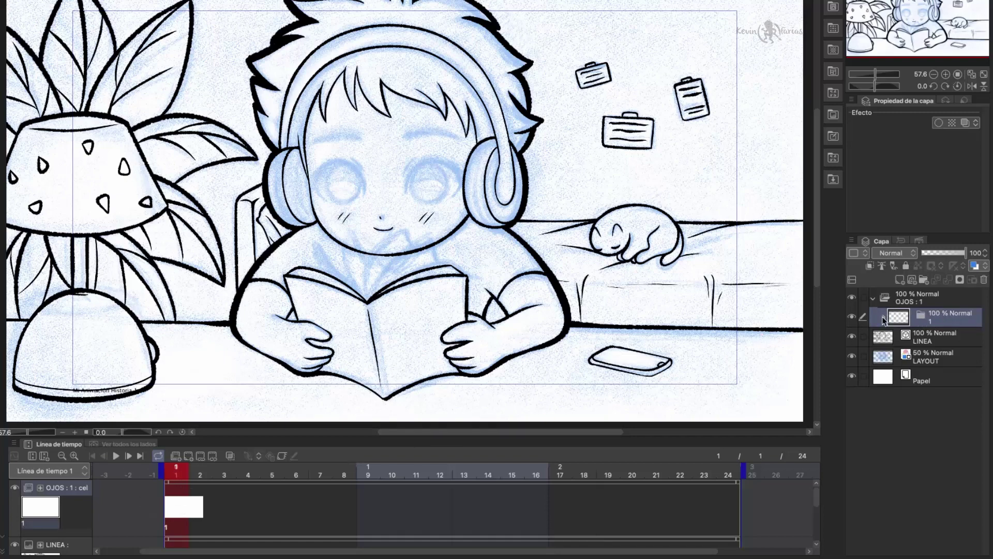
Ink the upper lash lines of both eyes on folder 1's LINEA layer with the Texturizada pen at size 30
left_click(884, 319)
left_click(960, 342)
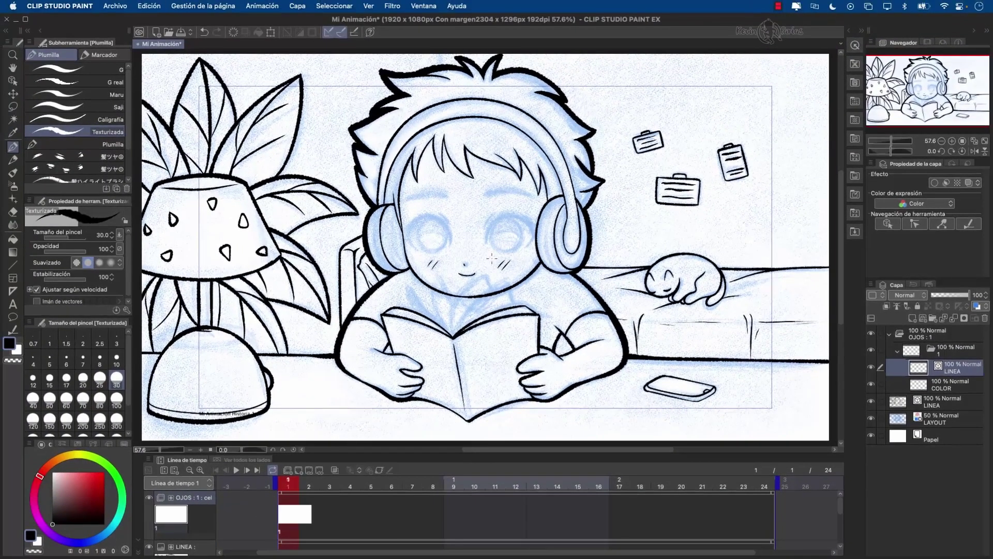
scroll(456, 236, "up", 10)
mouse_move(441, 246)
left_mouse_down()
mouse_move(425, 200)
mouse_move(296, 239)
left_mouse_up()
mouse_move(331, 192)
left_mouse_down()
mouse_move(318, 269)
mouse_move(441, 227)
left_mouse_up()
left_click_drag(405, 163, 436, 192)
left_click_drag(347, 172, 294, 208)
mouse_move(557, 243)
left_mouse_down()
mouse_move(707, 230)
mouse_move(686, 266)
left_mouse_up()
left_click_drag(655, 173, 710, 239)
left_click_drag(559, 245, 709, 222)
left_click_drag(673, 178, 710, 202)
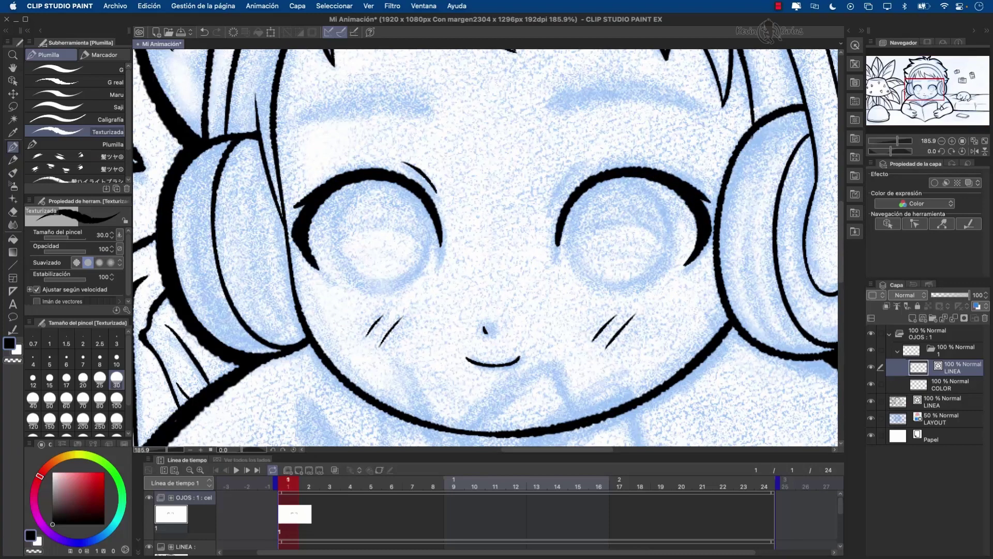
Ink the remaining eyelid crease and the round iris outline of both eyes over the sketch
left_click_drag(588, 165, 555, 198)
left_click_drag(613, 182, 617, 284)
mouse_move(368, 182)
left_mouse_down()
mouse_move(344, 197)
mouse_move(370, 182)
left_mouse_up()
Ink both eyebrows over the sketch, flipping the canvas horizontally while drawing and restoring it when done
key("h")
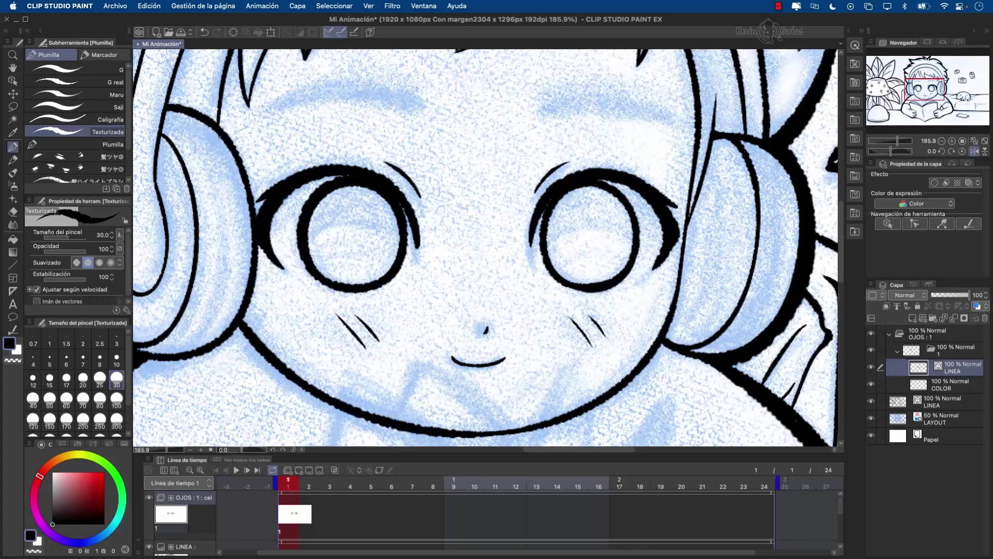
left_click_drag(545, 110, 675, 119)
left_click_drag(423, 110, 255, 125)
key("ctrl+z")
left_click_drag(547, 103, 670, 113)
key("h")
scroll(482, 236, "down", 10)
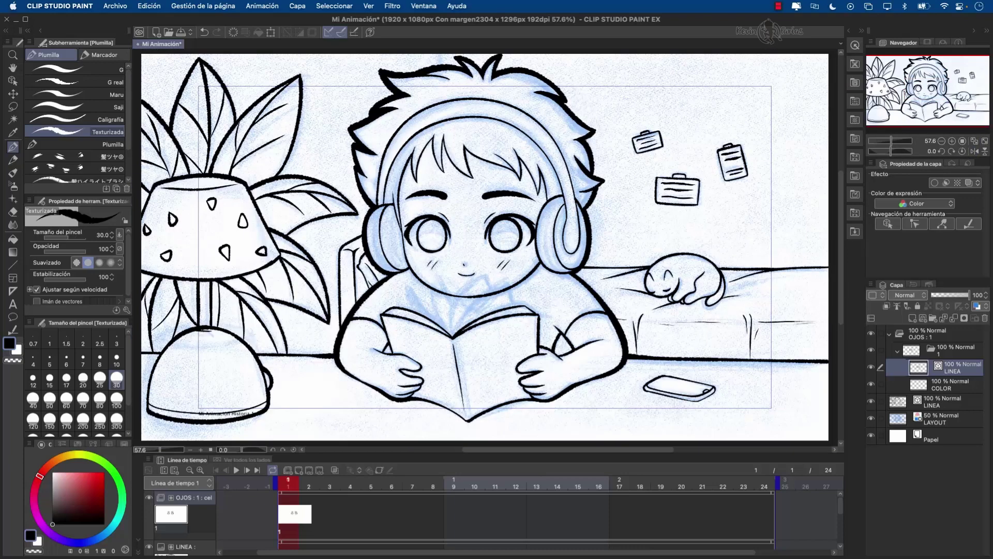
Thicken the upper lashes and outer corners of both open eyes with additional pen strokes
scroll(482, 236, "up", 10)
left_click_drag(402, 198, 264, 195)
left_click_drag(516, 213, 642, 165)
left_click_drag(587, 169, 659, 178)
left_click_drag(557, 168, 670, 186)
left_click_drag(559, 157, 528, 181)
left_click_drag(279, 195, 291, 259)
left_click_drag(671, 234, 660, 247)
scroll(193, 131, "up", 3)
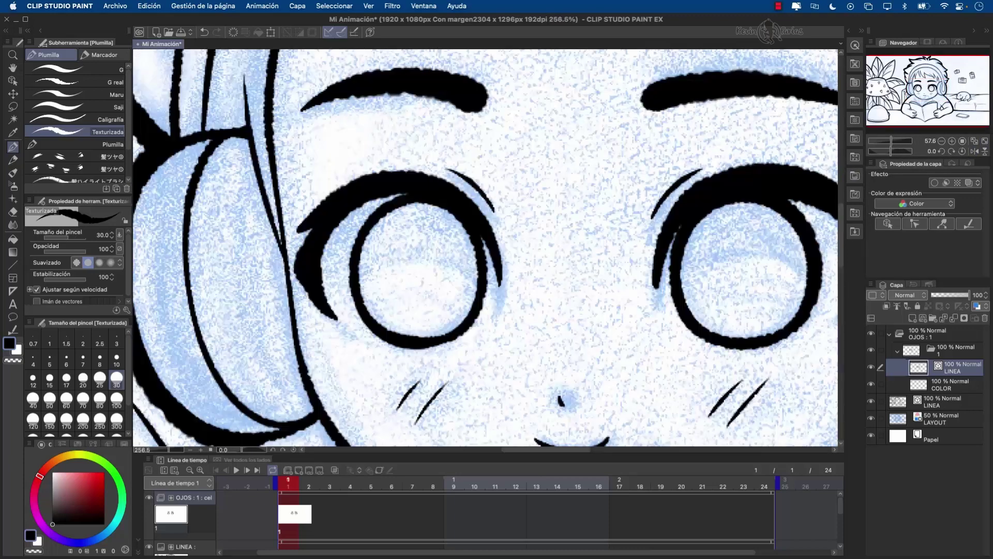
left_click_drag(342, 222, 406, 194)
key("super+0")
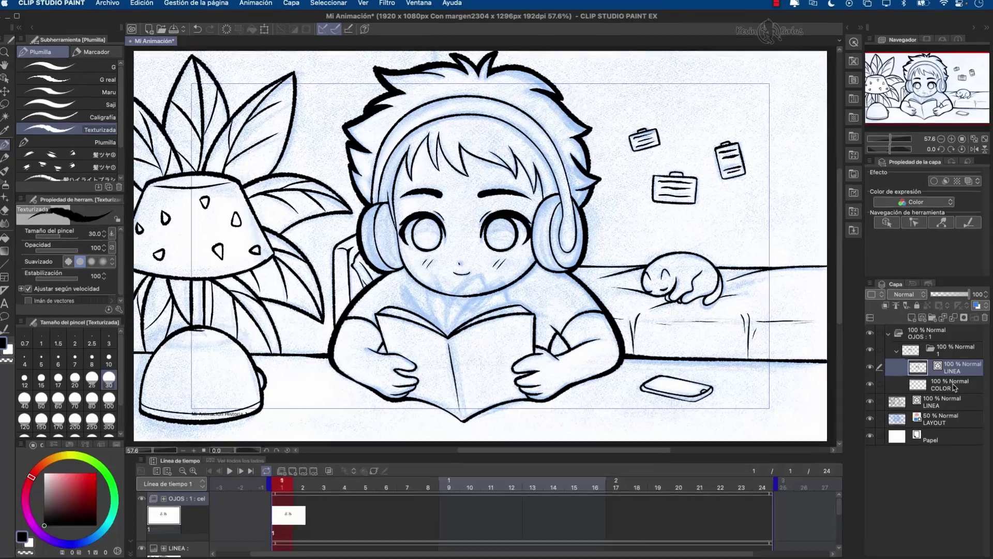
Add a raster layer named BRILLOS above the COLOR layer in folder 1
left_click(954, 388)
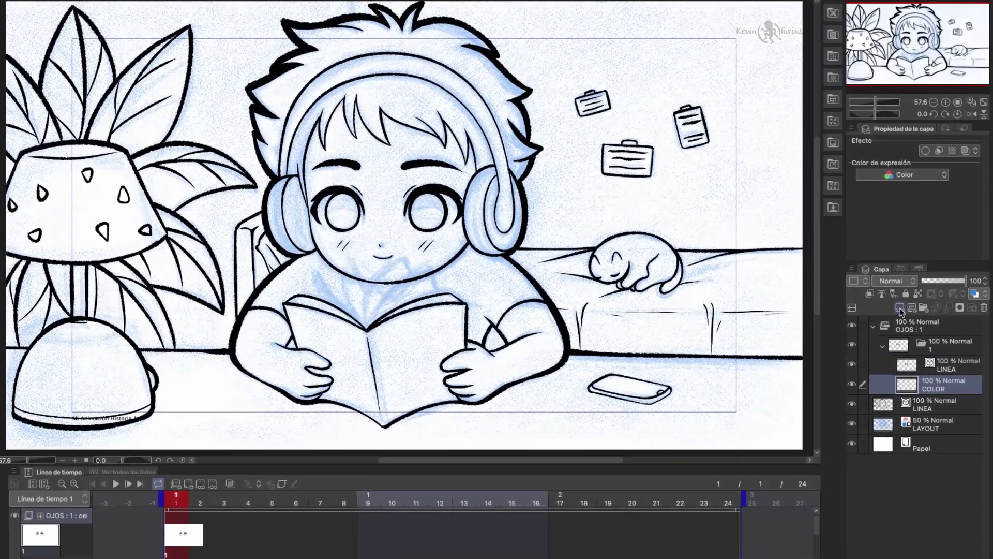
left_click(913, 318)
double_click(940, 387)
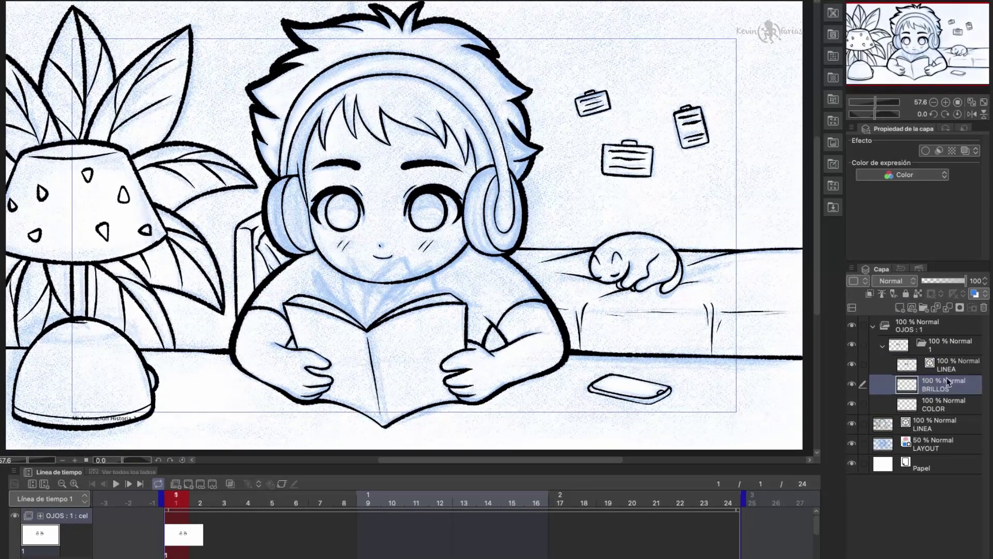
key("Return")
With folder 1 selected, create a new animation cel at frame 10 of the OJOS track
left_click(900, 346)
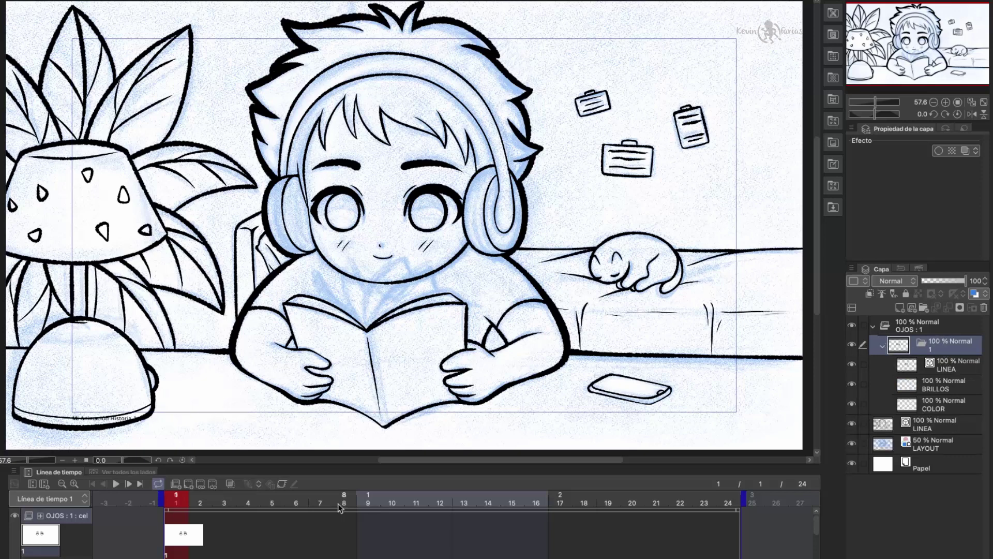
left_click(389, 504)
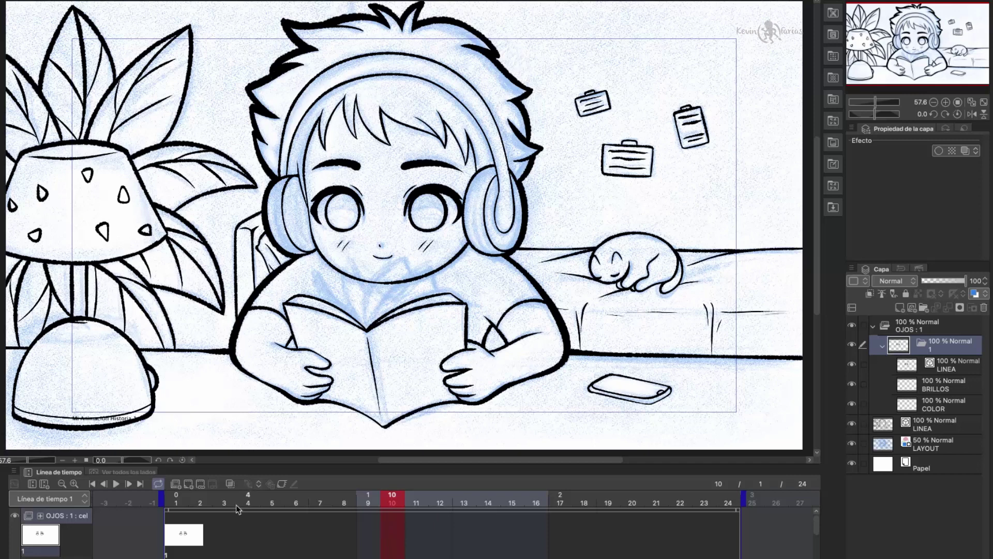
left_click(189, 485)
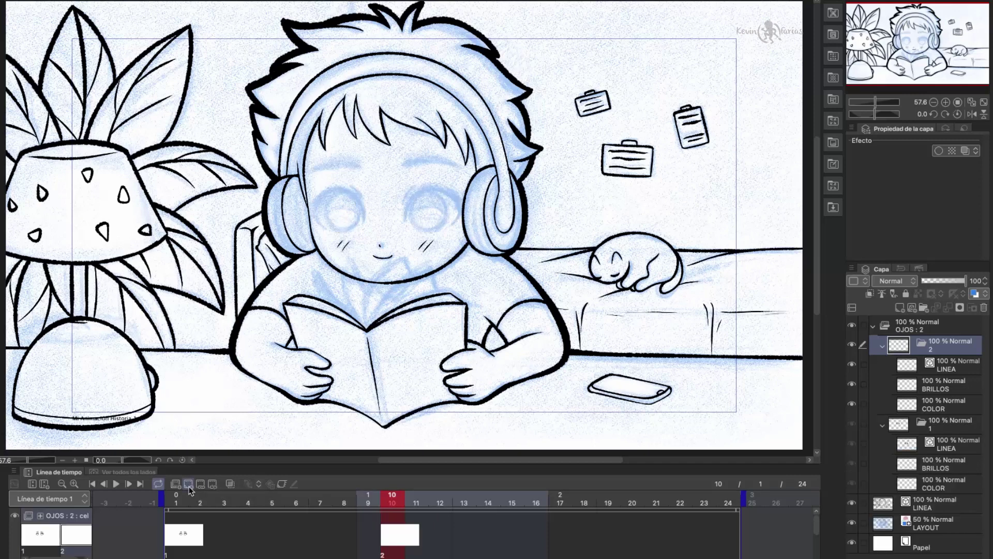
Turn on onion skin and draw thick closed eyelid curves for both eyes on the LINEA layer of cel 2
left_click(941, 427)
left_click(945, 352)
left_click(953, 368)
left_click(950, 409)
left_click(969, 369)
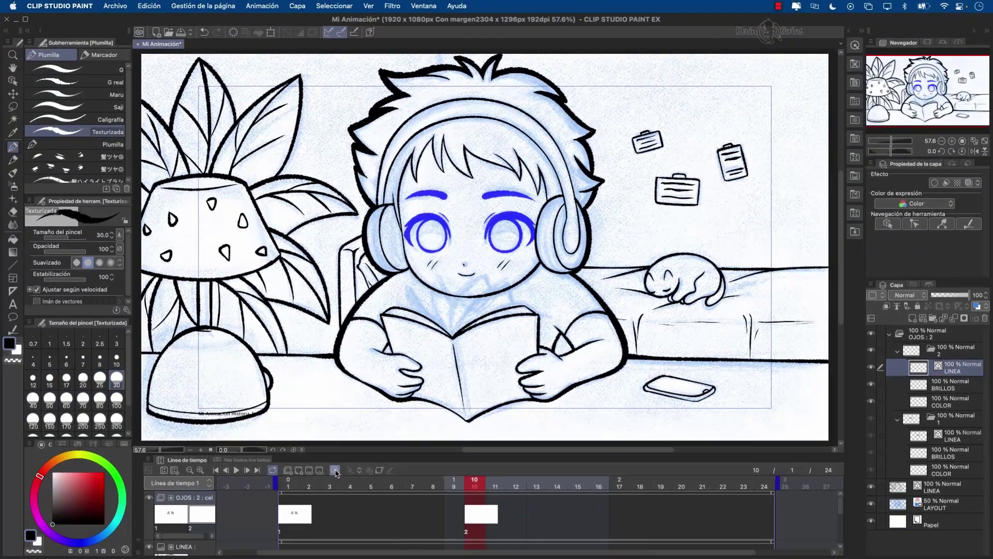
scroll(434, 232, "up", 5)
left_click_drag(373, 282, 245, 256)
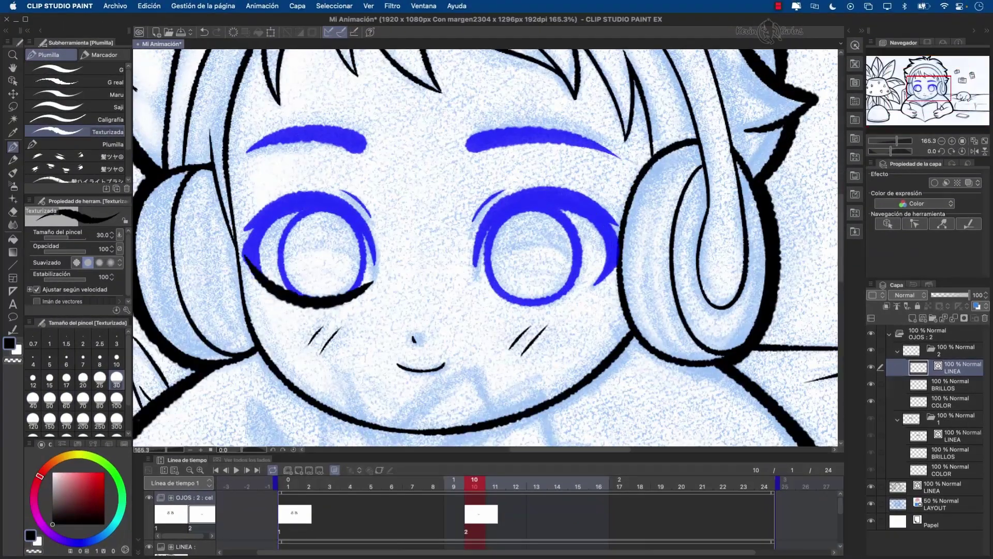
mouse_move(477, 281)
left_mouse_down()
mouse_move(615, 256)
mouse_move(565, 303)
mouse_move(480, 284)
left_mouse_up()
mouse_move(373, 281)
left_mouse_down()
mouse_move(276, 300)
mouse_move(248, 261)
left_mouse_up()
mouse_move(477, 280)
left_mouse_down()
mouse_move(572, 288)
mouse_move(610, 261)
left_mouse_up()
left_click_drag(375, 281, 245, 255)
Add a short crease stroke at the inner corner of each closed eye, using the horizontally flipped view
left_click(974, 151)
mouse_move(495, 275)
left_mouse_down()
mouse_move(357, 257)
mouse_move(492, 264)
left_mouse_up()
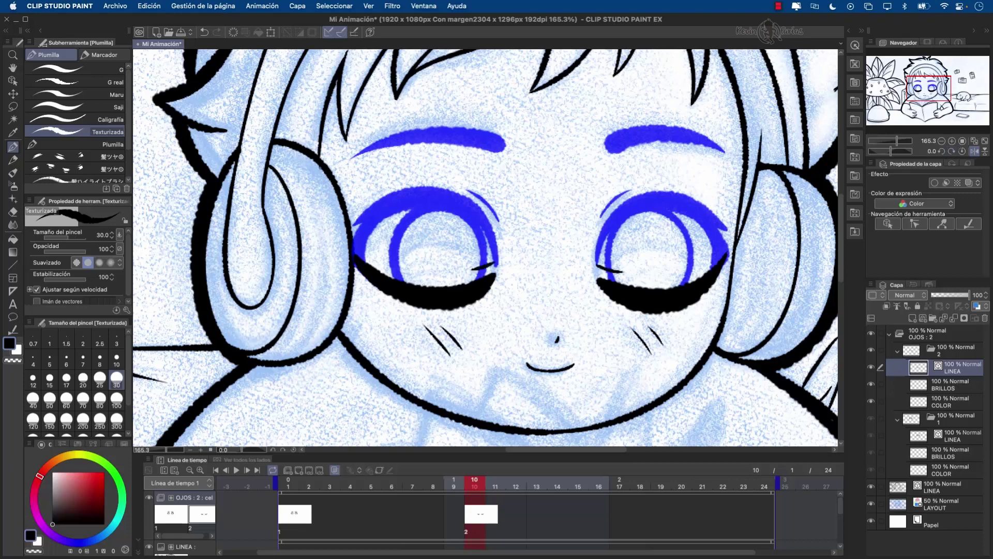
left_click_drag(598, 272, 623, 266)
key("h")
Ink both eyebrows on cel 2 slightly lower than the onion-skin brows, and turn off onion skin
mouse_move(624, 165)
left_mouse_down()
mouse_move(471, 150)
mouse_move(621, 161)
left_mouse_up()
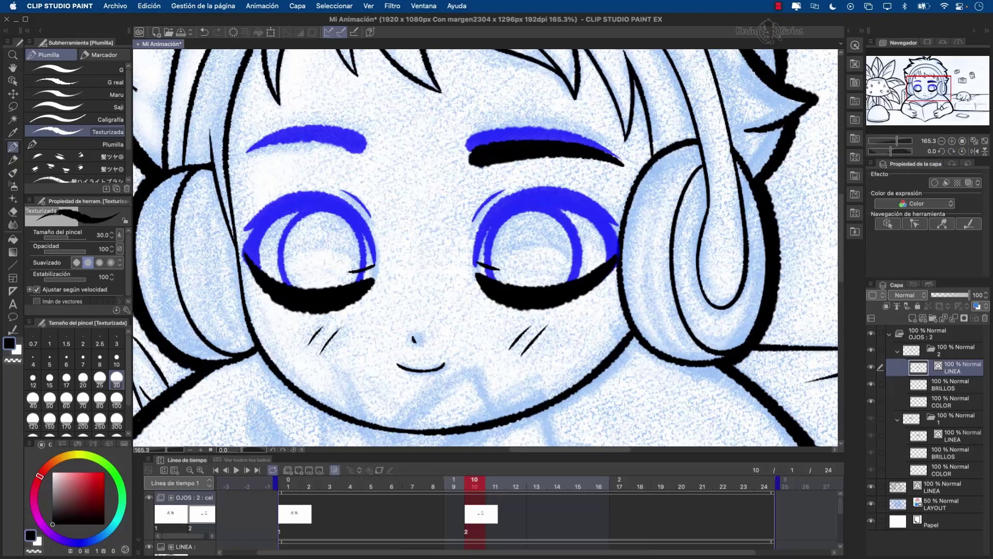
left_click_drag(366, 150, 245, 154)
left_click_drag(311, 150, 365, 156)
key("super+0")
left_click(335, 471)
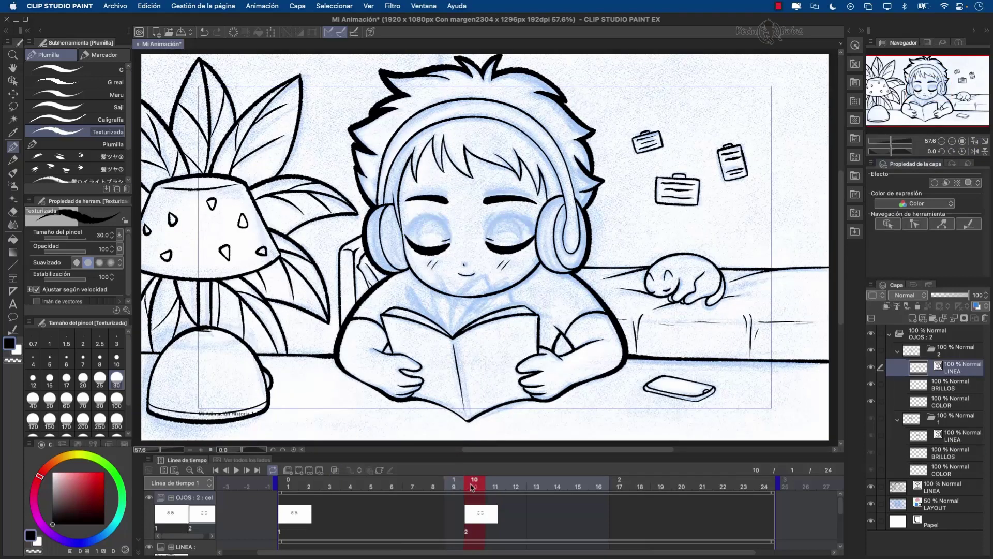
Create a new animation cel at frame 12 of the OJOS track and turn on onion skin
left_click_drag(470, 483, 463, 485)
left_click_drag(479, 486, 511, 489)
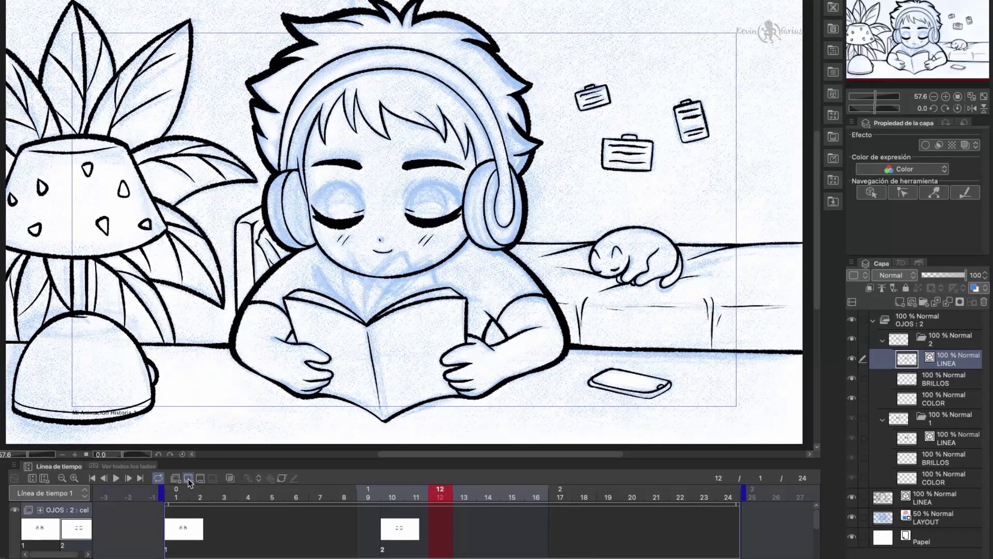
left_click(187, 480)
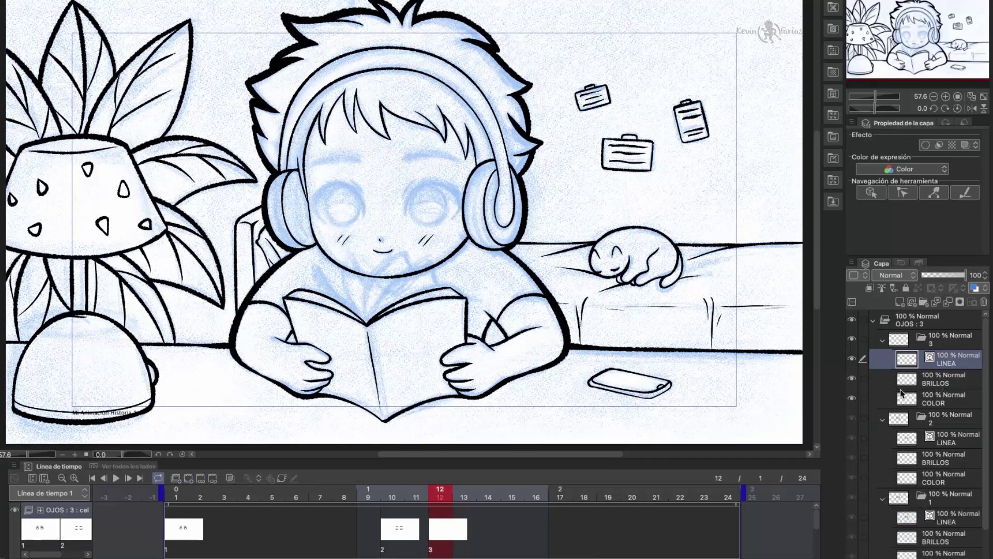
left_click(230, 478)
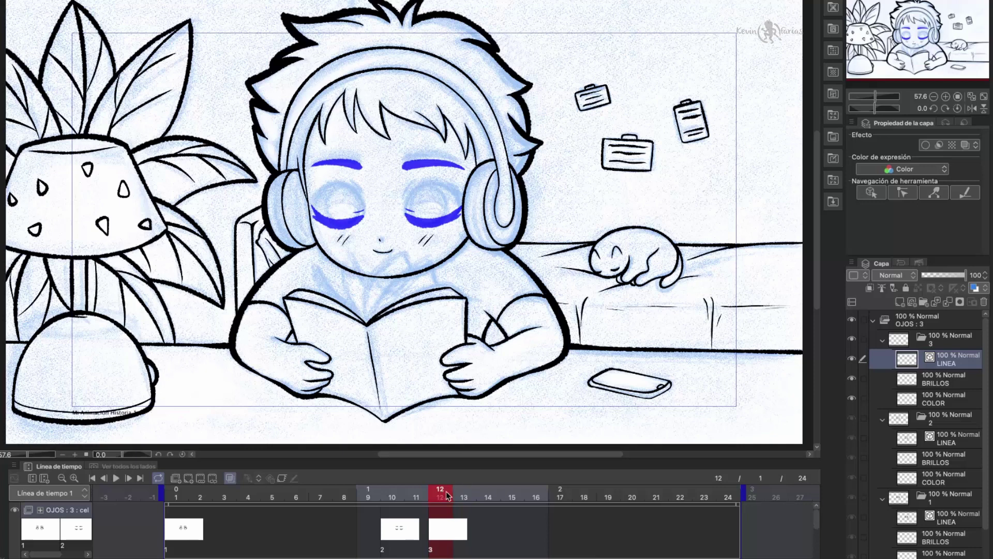
Assign the existing cel 1 to frame 13 of the OJOS track
left_click(464, 525)
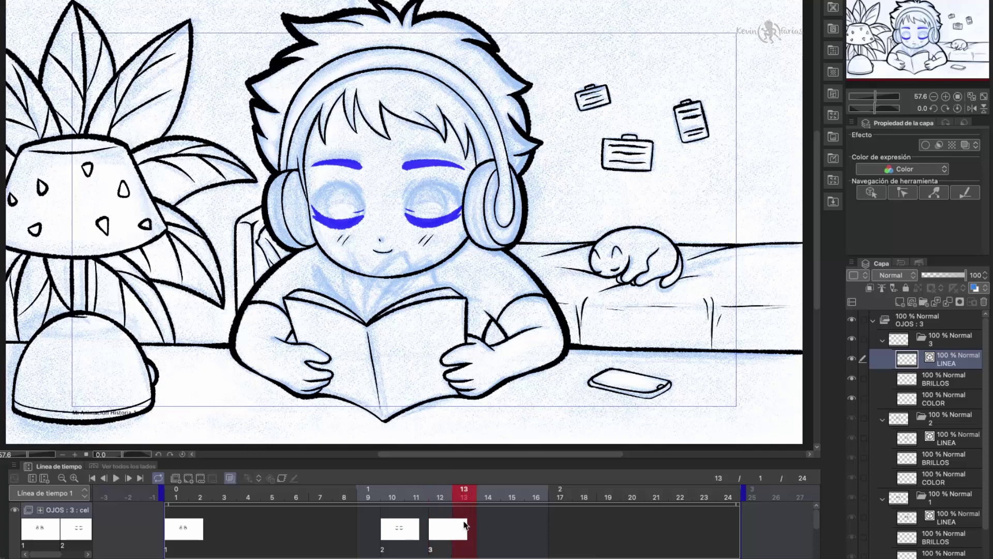
left_click(202, 480)
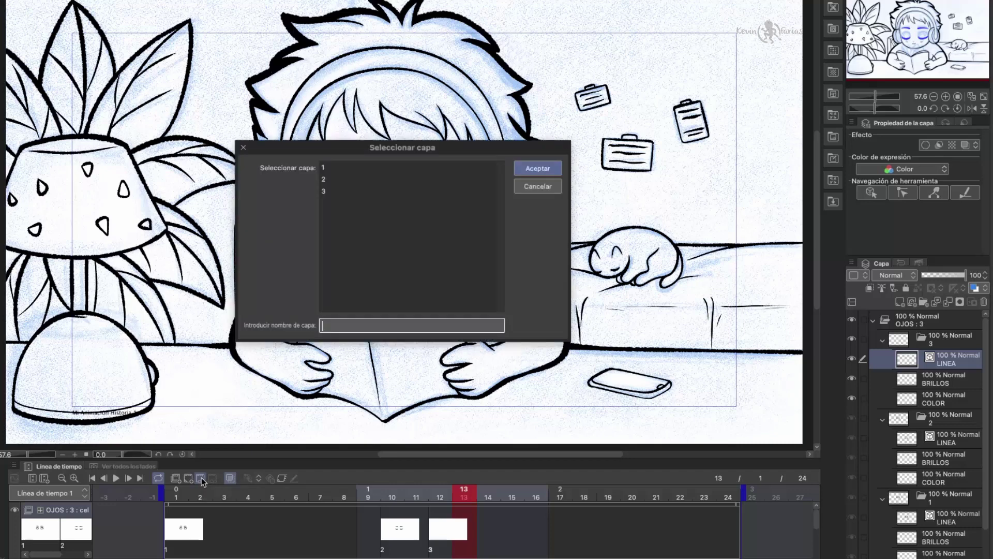
left_click(414, 169)
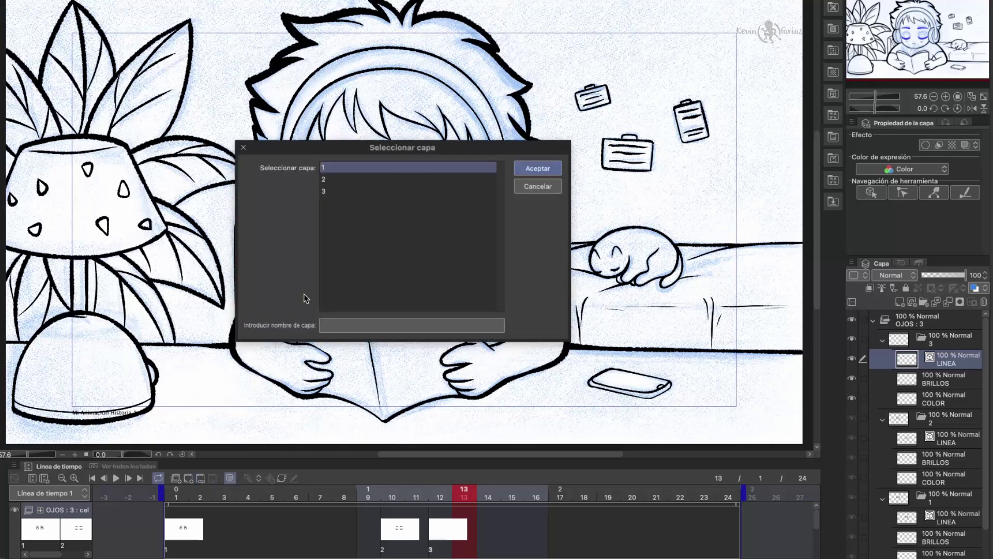
left_click(539, 168)
Ink the in-between upper lashes and outer corners of both eyes on cel 3, slightly below the open-eye lashes
left_click_drag(463, 493, 443, 494)
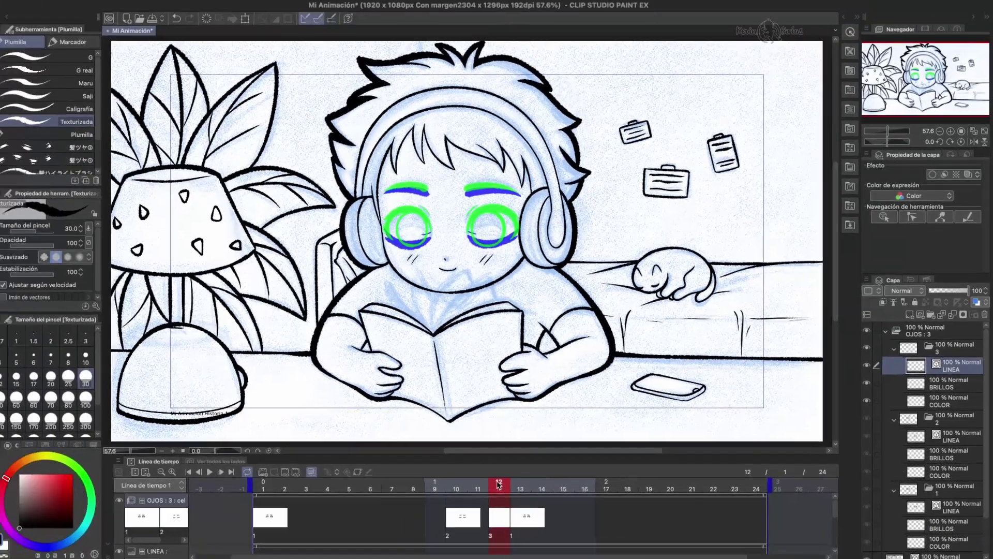
scroll(363, 205, "up", 8)
left_click_drag(370, 232, 209, 180)
left_click_drag(318, 213, 299, 232)
left_click_drag(455, 257, 299, 228)
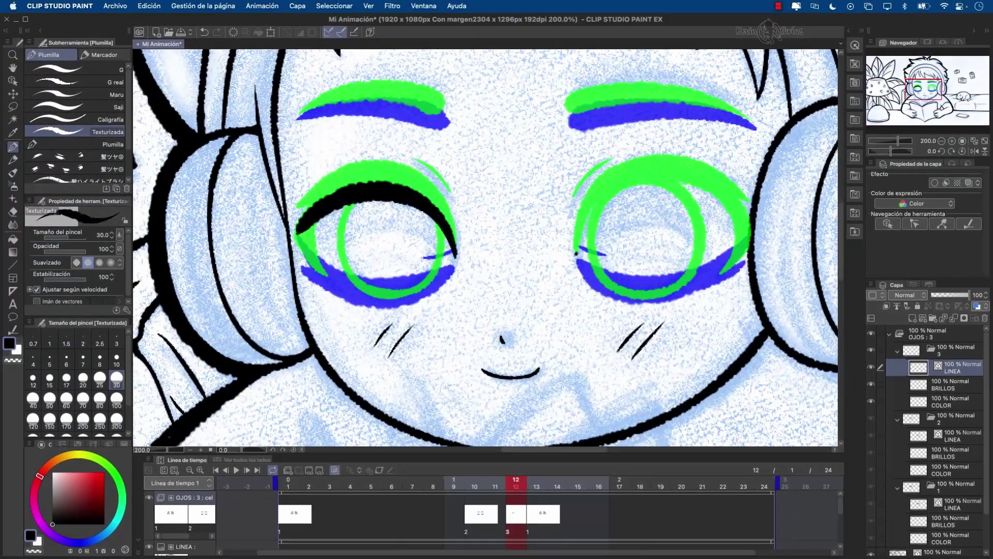
left_click_drag(577, 253, 748, 228)
left_click_drag(578, 253, 744, 223)
key("super+z")
left_click_drag(723, 274, 748, 230)
mouse_move(328, 277)
left_mouse_down()
mouse_move(313, 223)
mouse_move(299, 228)
left_mouse_up()
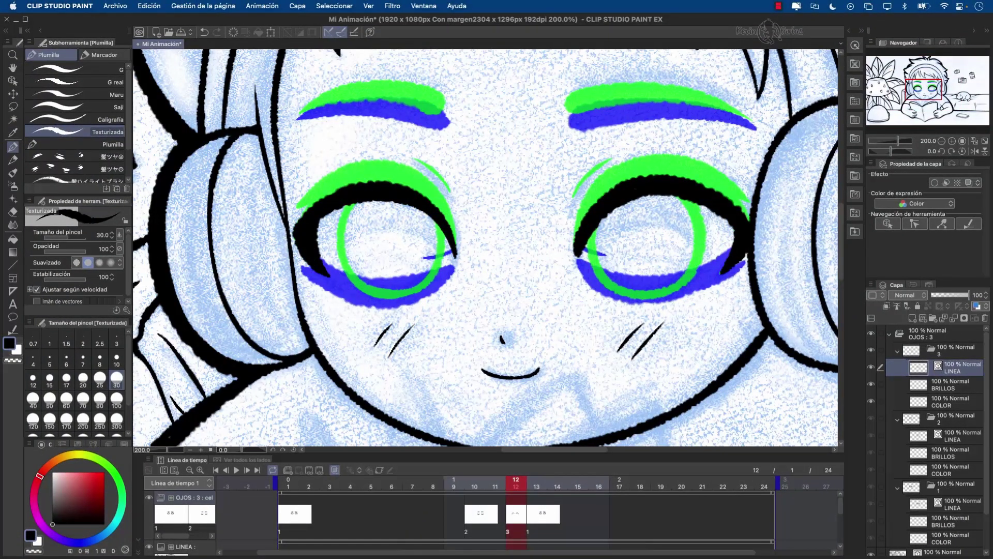
Ink the iris outlines of both eyes on cel 3, following the onion-skin circles
left_click_drag(349, 205, 424, 288)
mouse_move(440, 213)
left_mouse_down()
mouse_move(431, 280)
mouse_move(391, 295)
left_mouse_up()
left_click_drag(594, 223, 691, 275)
left_click_drag(680, 197, 662, 295)
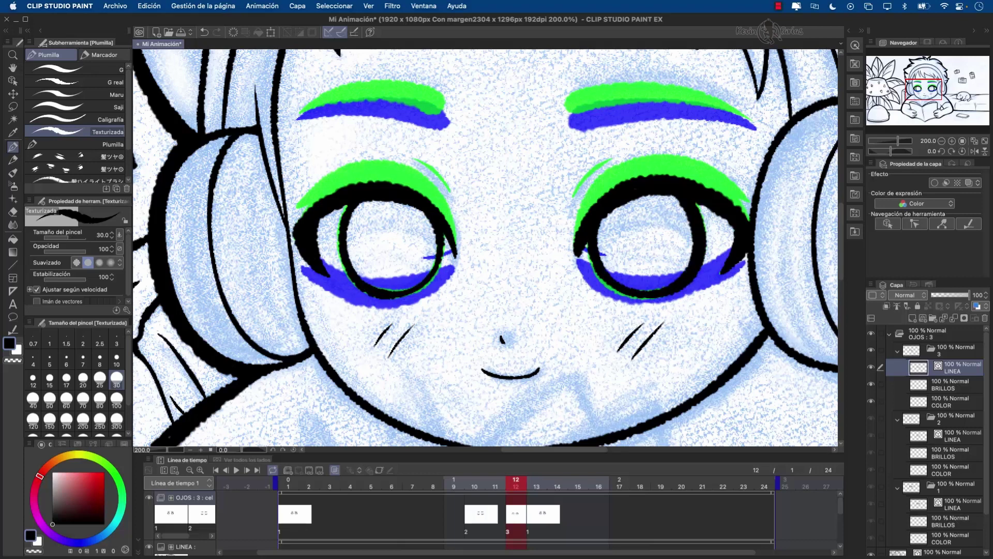
Ink the eyelid creases and in-between eyebrows on cel 3, touch up an iris line, and turn off onion skin
left_click_drag(417, 160, 449, 183)
left_click_drag(606, 162, 574, 189)
mouse_move(753, 124)
left_mouse_down()
mouse_move(570, 109)
mouse_move(746, 115)
left_mouse_up()
left_click_drag(352, 104, 448, 116)
left_click_drag(299, 118, 445, 104)
left_click_drag(320, 106, 447, 119)
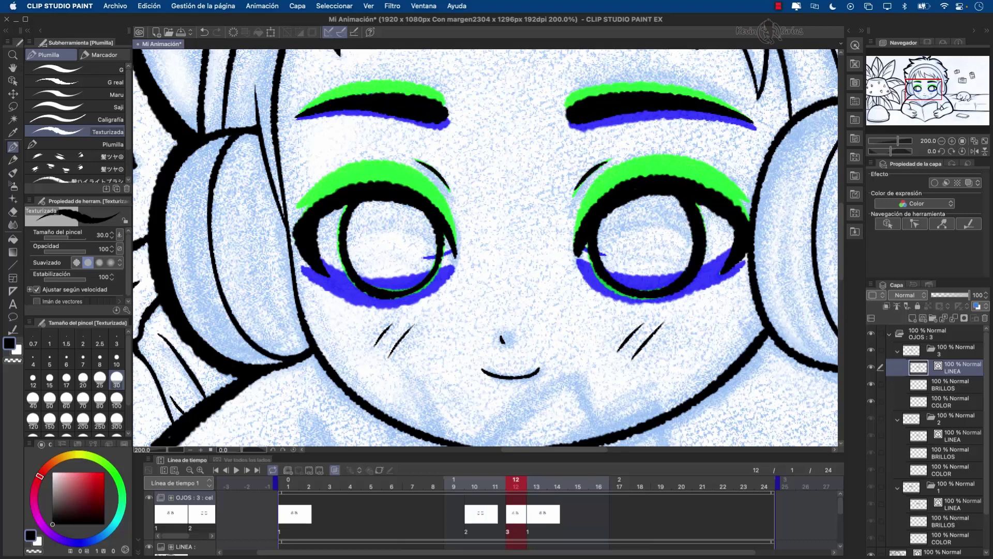
left_click_drag(379, 95, 447, 110)
left_click_drag(672, 196, 680, 202)
key("super+0")
left_click(334, 470)
Compare the eyes at frames 13 and 12, then play back the blink animation
left_click(531, 496)
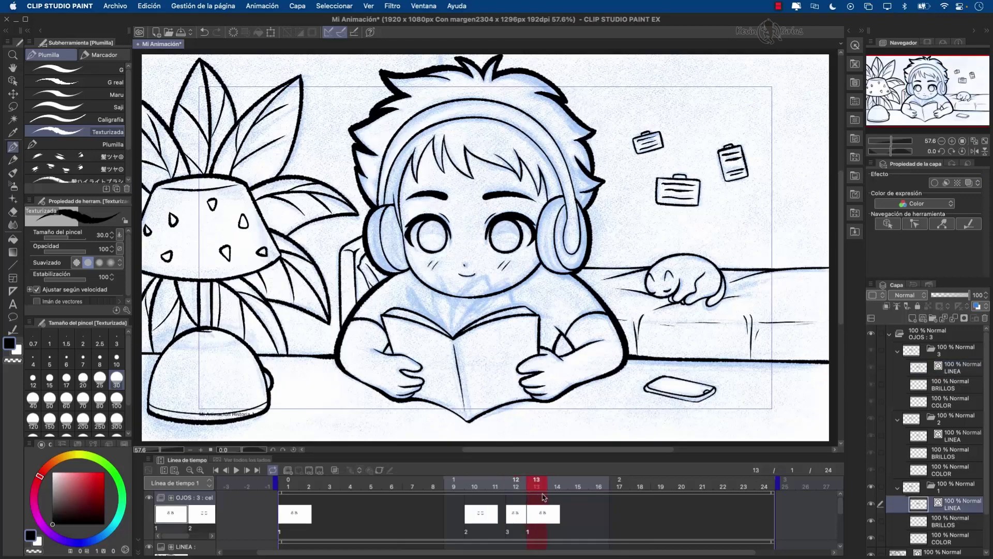
left_click(522, 498)
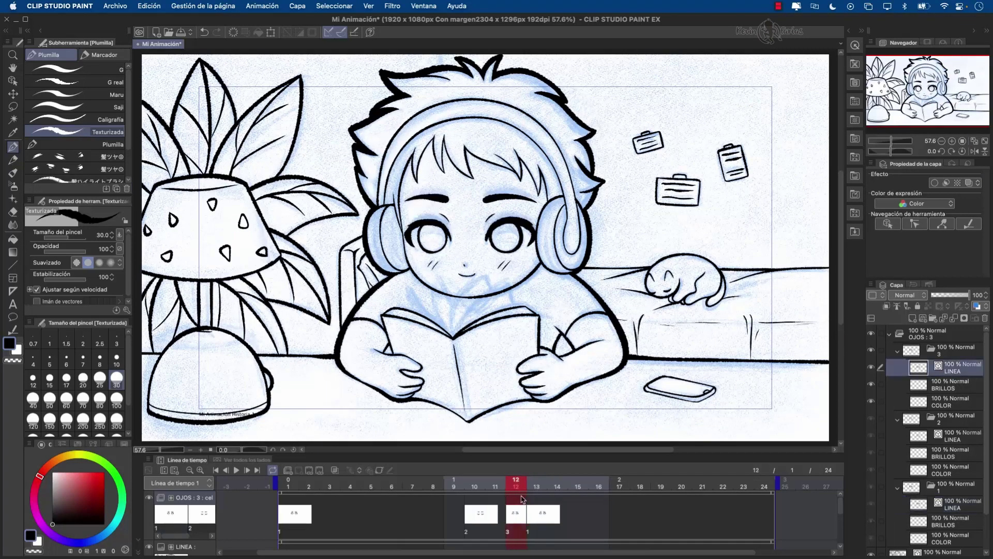
left_click(309, 498)
left_click(237, 470)
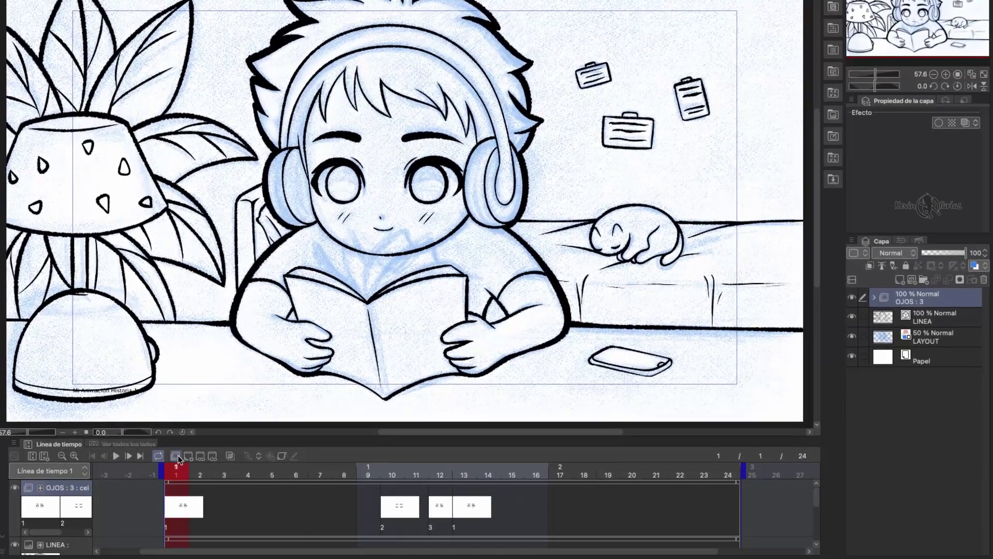
Add a new animation folder above OJOS and name it HOJAS
left_click(176, 456)
double_click(59, 489)
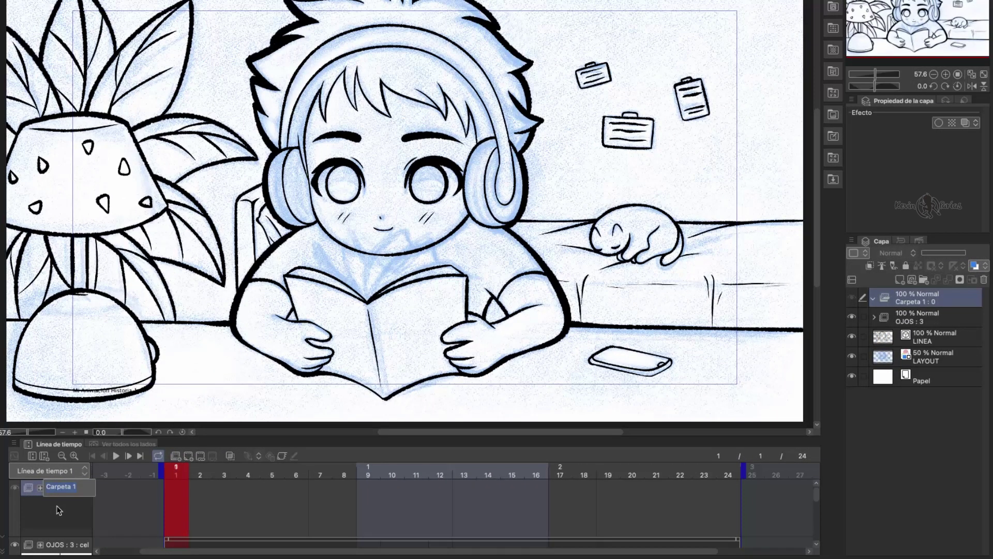
key("Return")
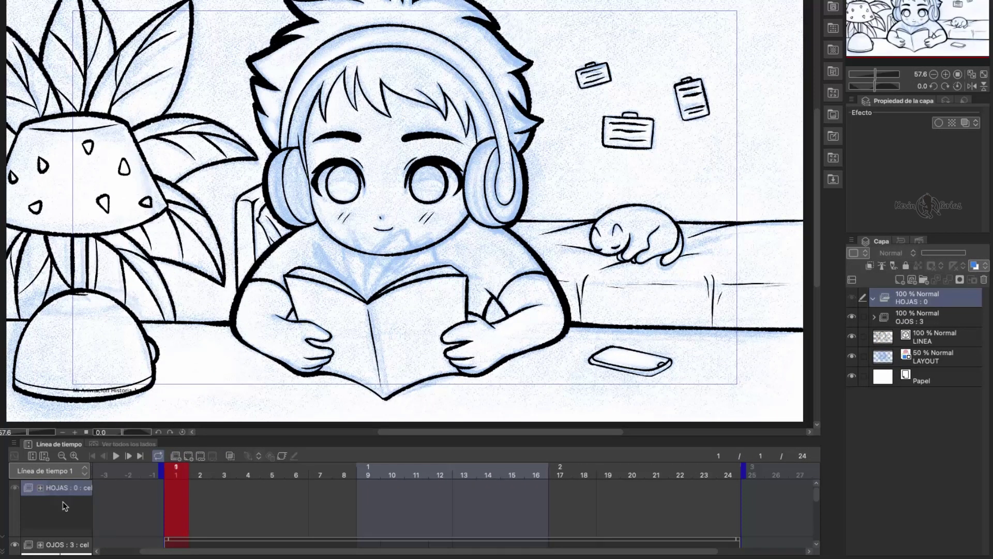
Create cel 1 at frame 1 of HOJAS and add a layer folder named 1 for it
left_click(188, 457)
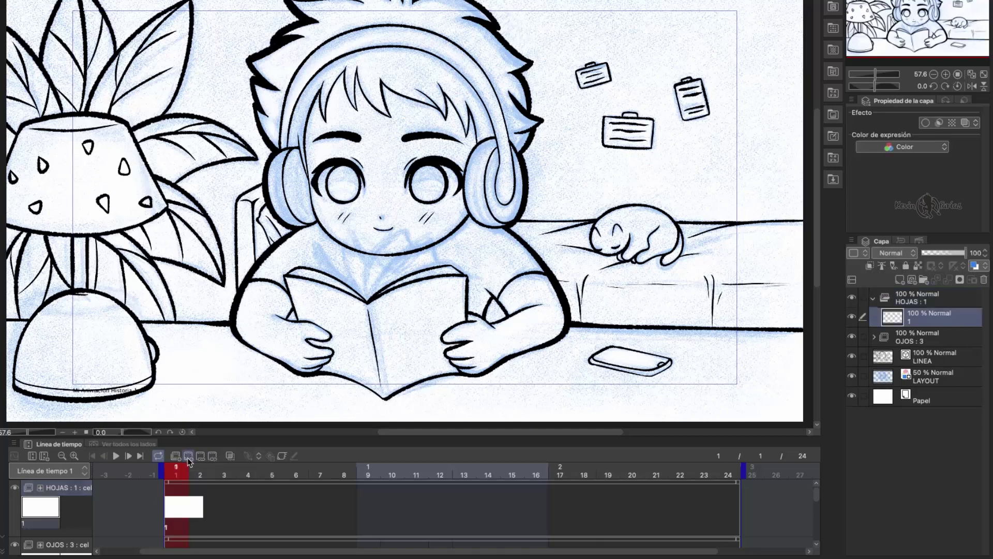
left_click(924, 280)
double_click(931, 323)
key("Return")
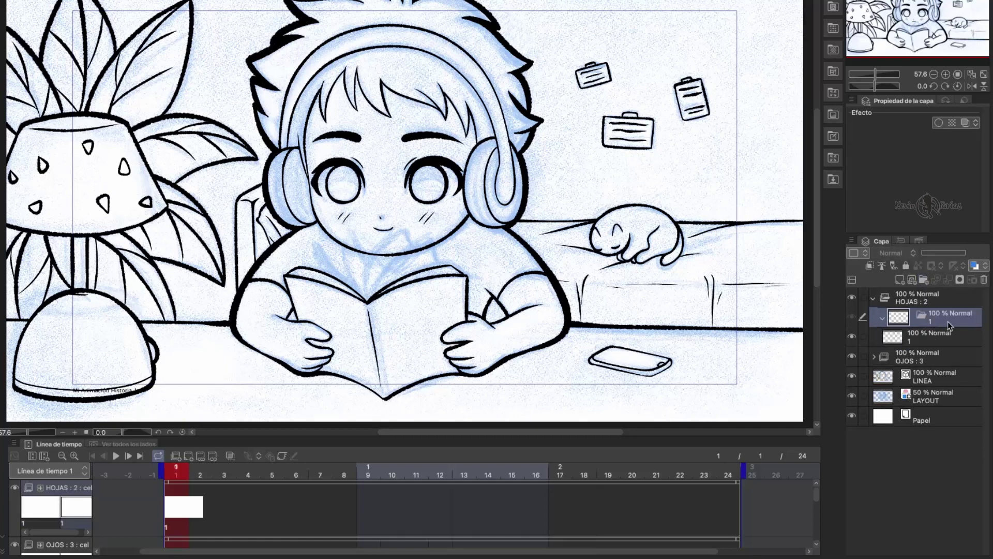
Rename the raster layer inside cel folder 1 as COLOR and add a vector layer named LINEA above it
left_click(943, 341)
double_click(928, 337)
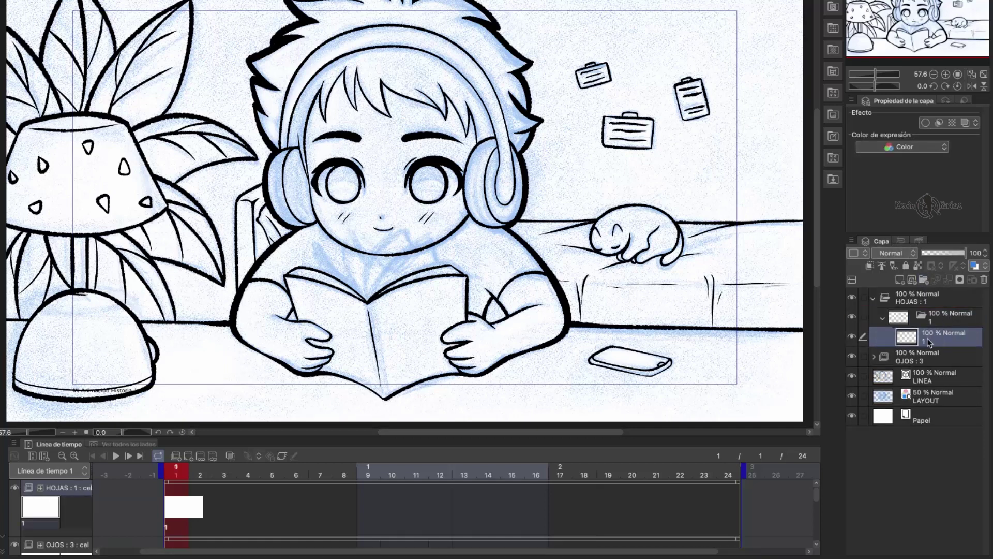
type("COLOR")
key("Return")
left_click(913, 280)
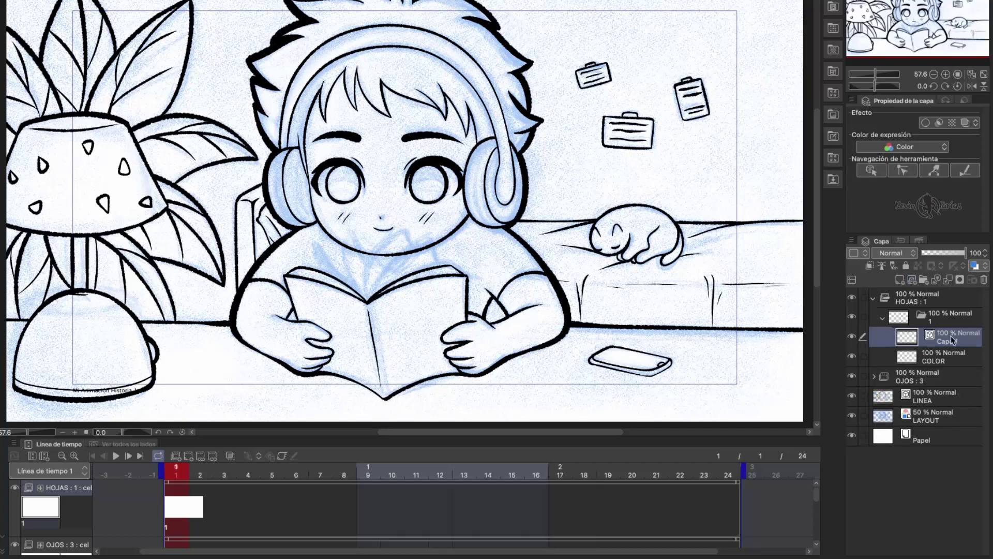
double_click(952, 339)
Ink the turning book pages on the LINEA layer of cel 1, fanning out from the book's spine
left_click_drag(384, 269, 432, 241)
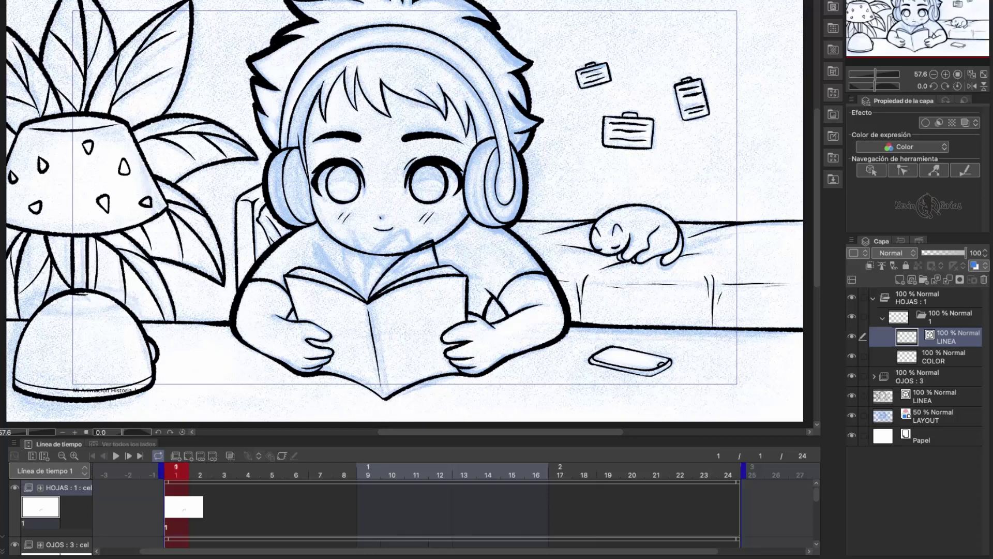
mouse_move(363, 299)
left_mouse_down()
mouse_move(383, 245)
mouse_move(401, 230)
left_mouse_up()
left_click_drag(365, 298, 342, 246)
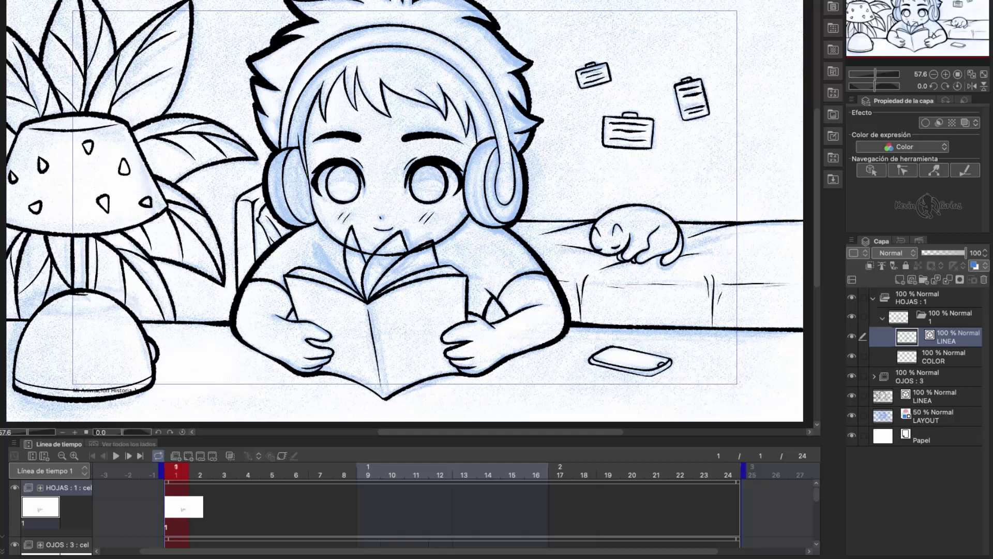
left_click_drag(359, 291, 313, 245)
Create cel 2 at frame 2 of HOJAS and turn on onion skin
left_click_drag(179, 469, 197, 474)
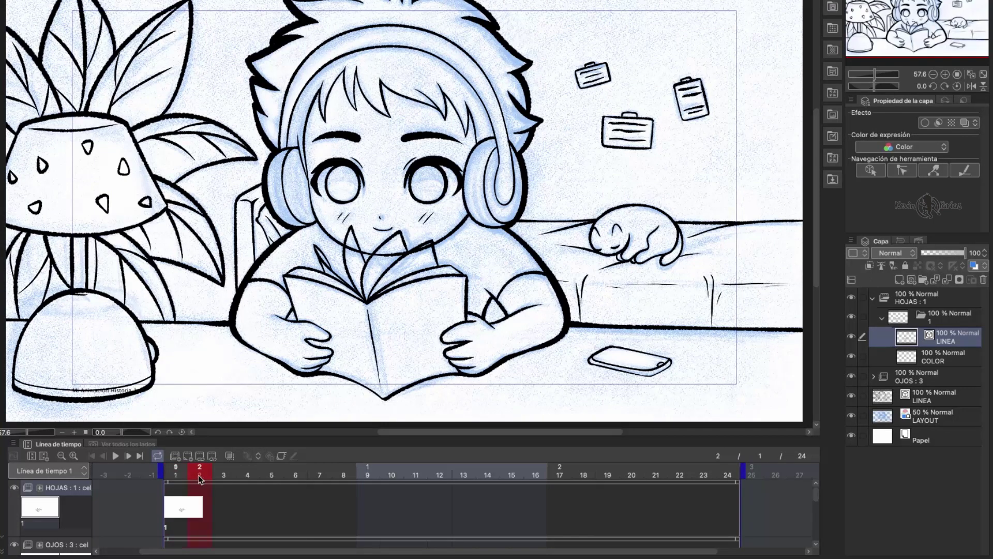
left_click(187, 455)
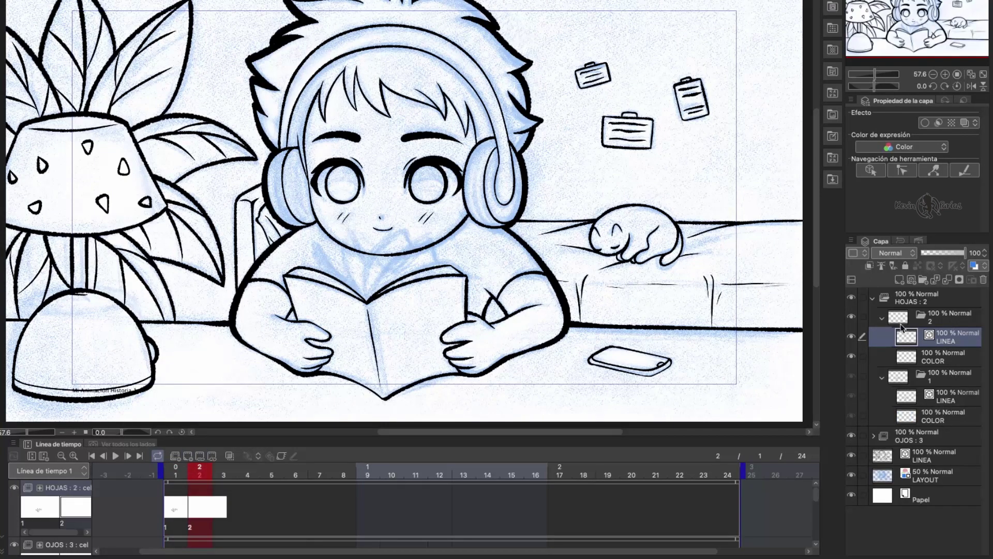
left_click(230, 456)
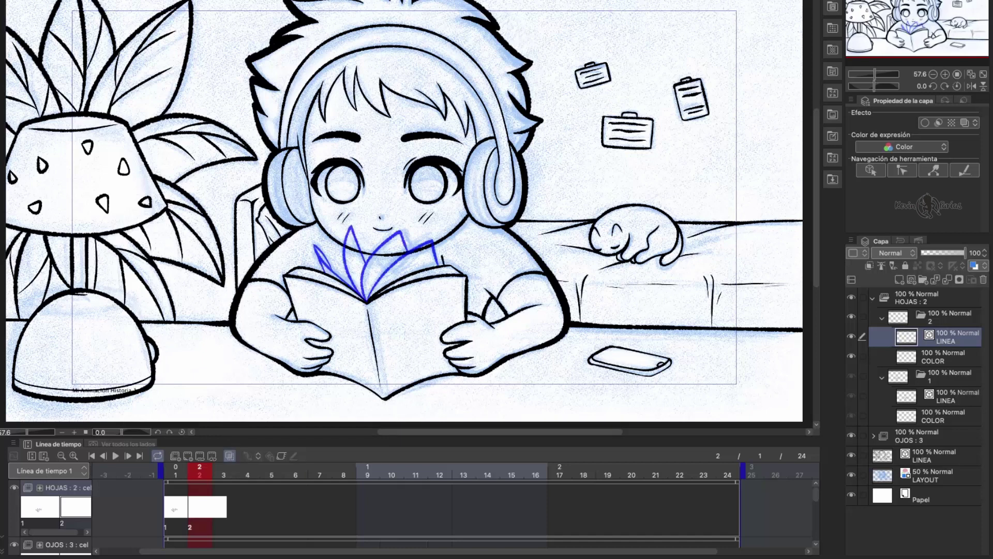
Ink the pages on cel 2 in positions shifted from the onion-skin lines, then turn off onion skin
left_click_drag(368, 300, 444, 255)
left_click_drag(366, 299, 420, 239)
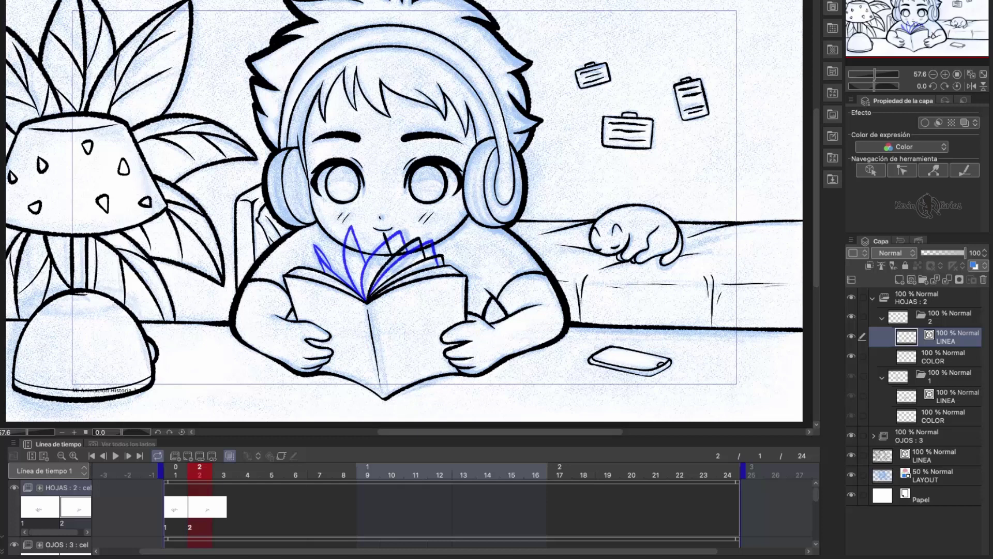
left_click_drag(364, 299, 383, 233)
left_click_drag(361, 295, 335, 228)
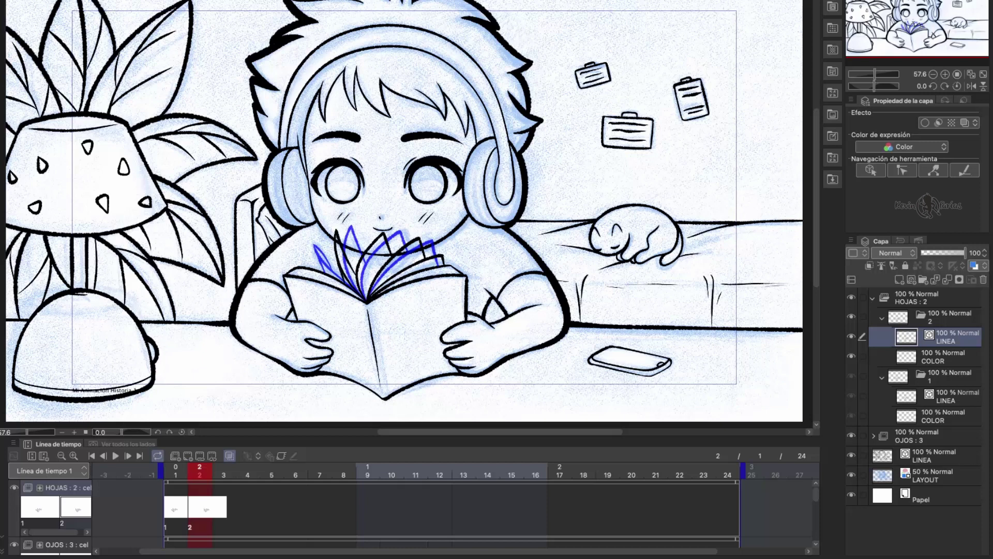
left_click(229, 456)
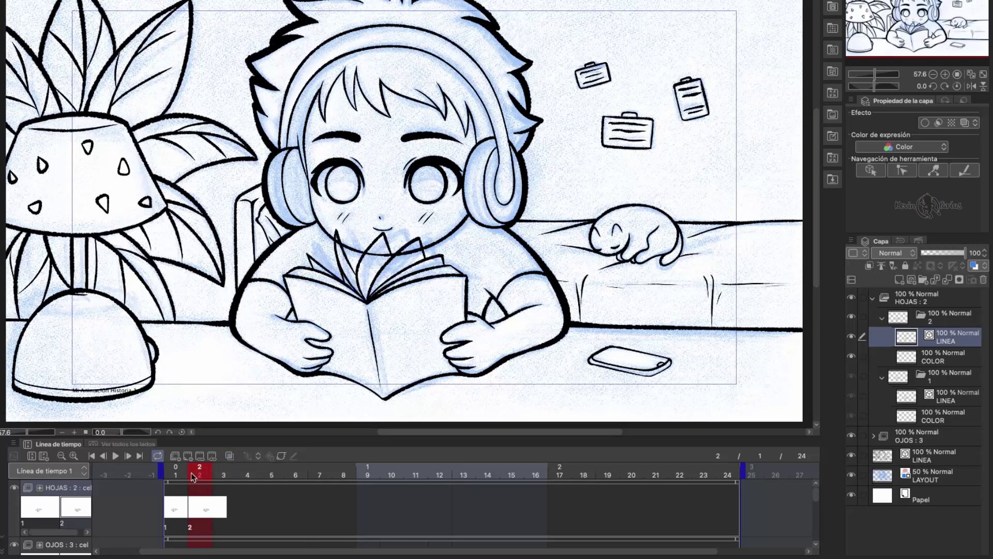
Create cel 3 at frame 3 of HOJAS and turn on onion skin
left_click_drag(201, 471, 224, 495)
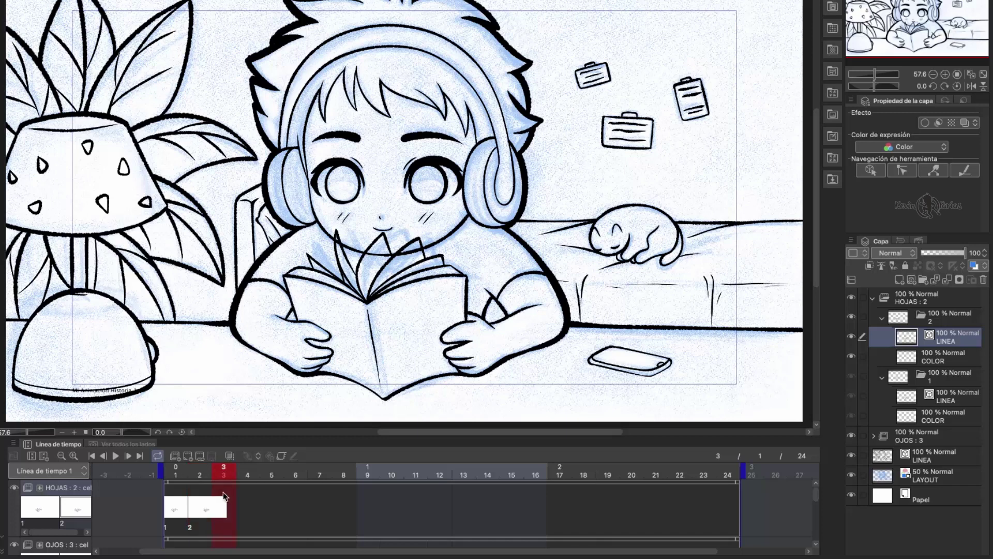
left_click(188, 456)
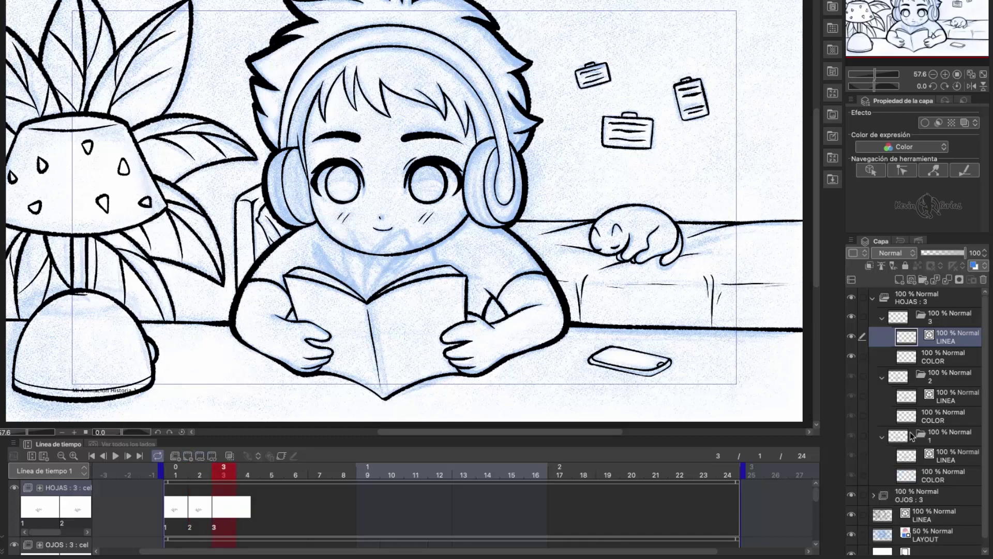
left_click(229, 456)
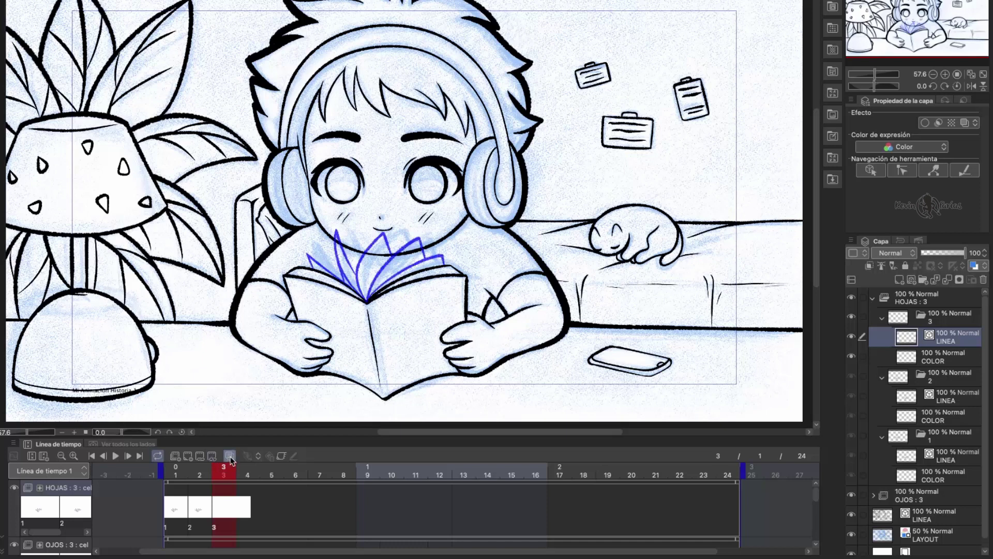
Ink the fanned pages on cel 3 between the onion-skin lines, undoing and redrawing faulty strokes
key("super+z")
left_click_drag(367, 299, 435, 251)
left_click_drag(367, 299, 406, 236)
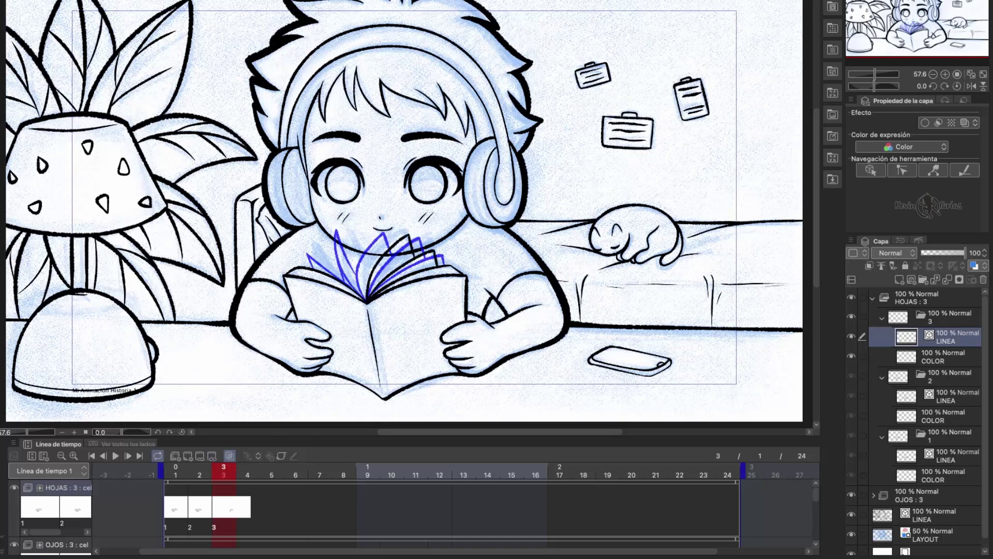
left_click_drag(366, 299, 365, 234)
left_click_drag(355, 291, 321, 244)
key("super+z")
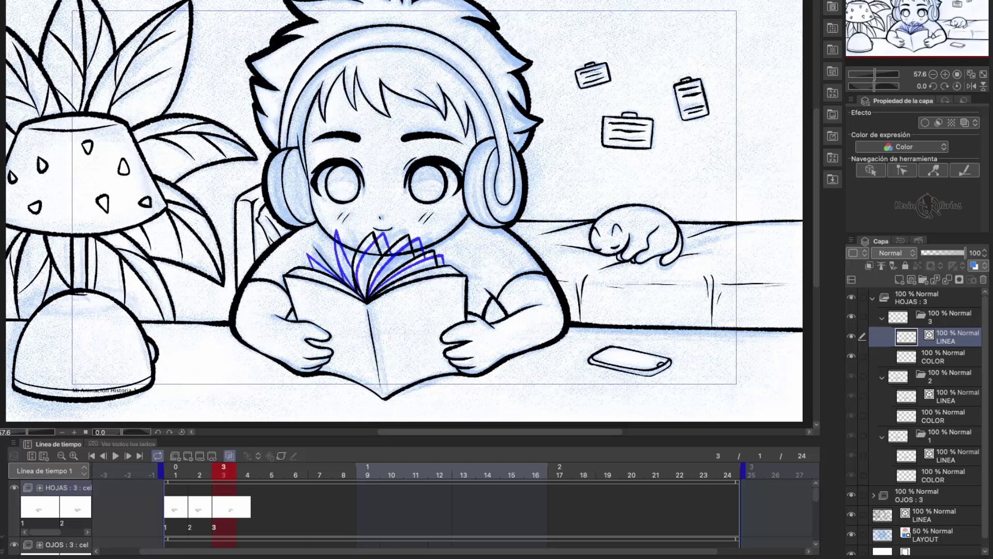
mouse_move(343, 280)
left_mouse_down()
mouse_move(317, 235)
mouse_move(331, 275)
left_mouse_up()
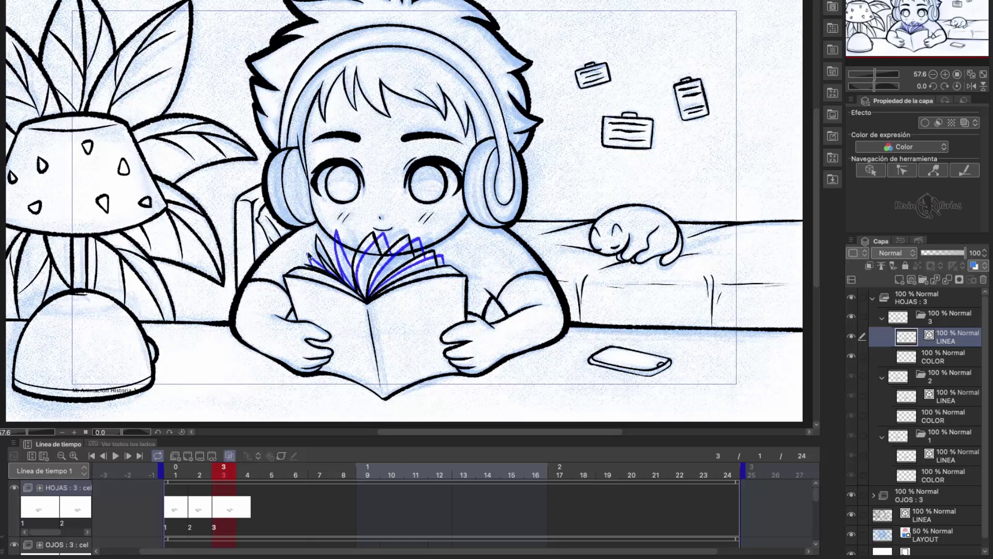
Compare the pages at frames 2 and 3, then shorten the HOJAS clip to end at frame 3
left_click(201, 474)
mouse_move(200, 475)
left_mouse_down()
mouse_move(228, 471)
mouse_move(175, 469)
mouse_move(224, 470)
left_mouse_up()
left_click_drag(737, 481, 611, 484)
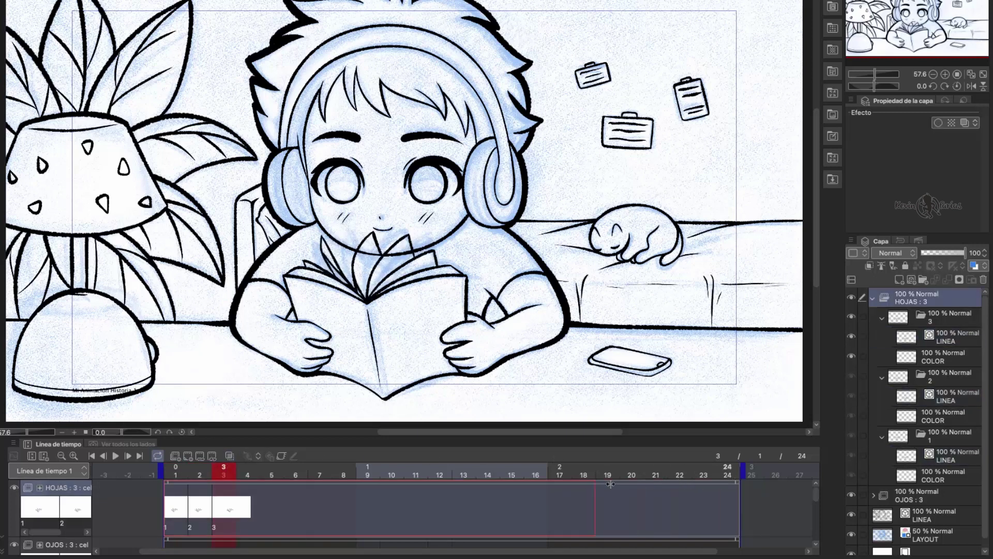
left_click_drag(312, 488, 176, 472)
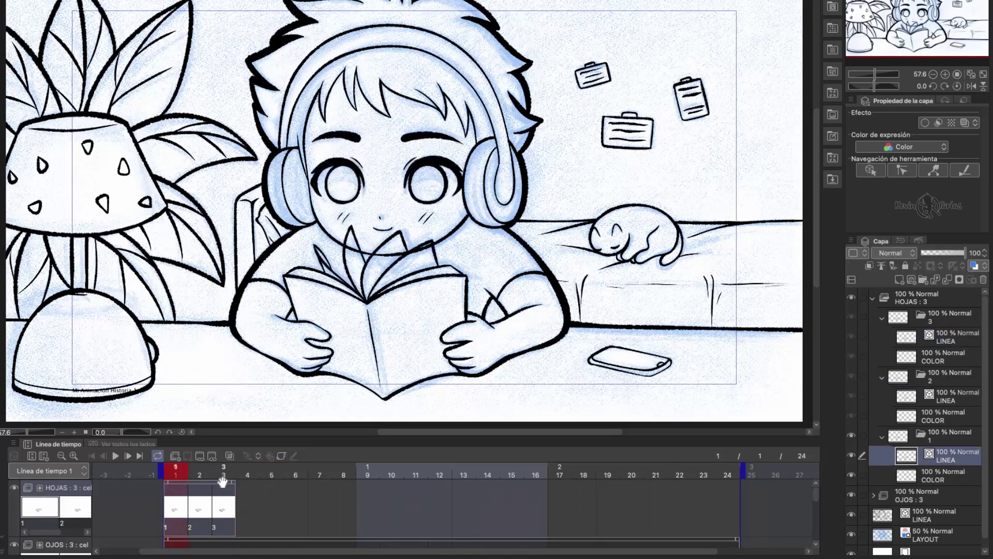
Copy the three-frame HOJAS clip and paste it at frame 4
left_click(223, 483)
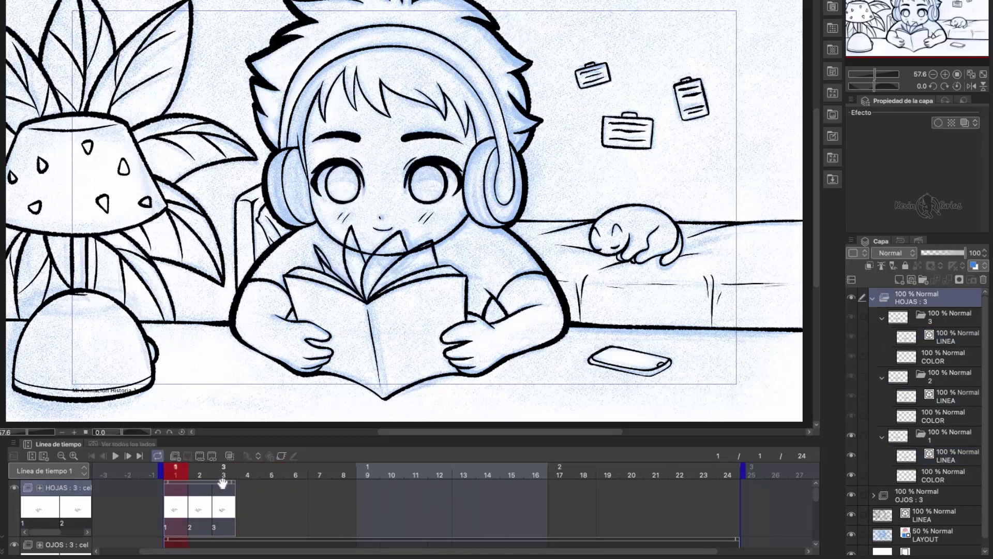
right_click(222, 483)
left_click(347, 324)
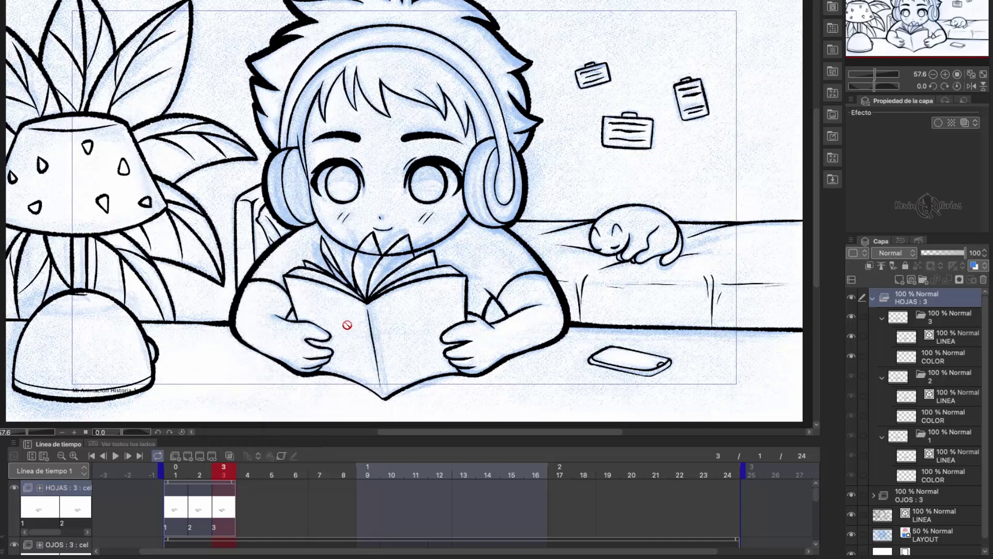
left_click(246, 496)
right_click(248, 496)
left_click(348, 342)
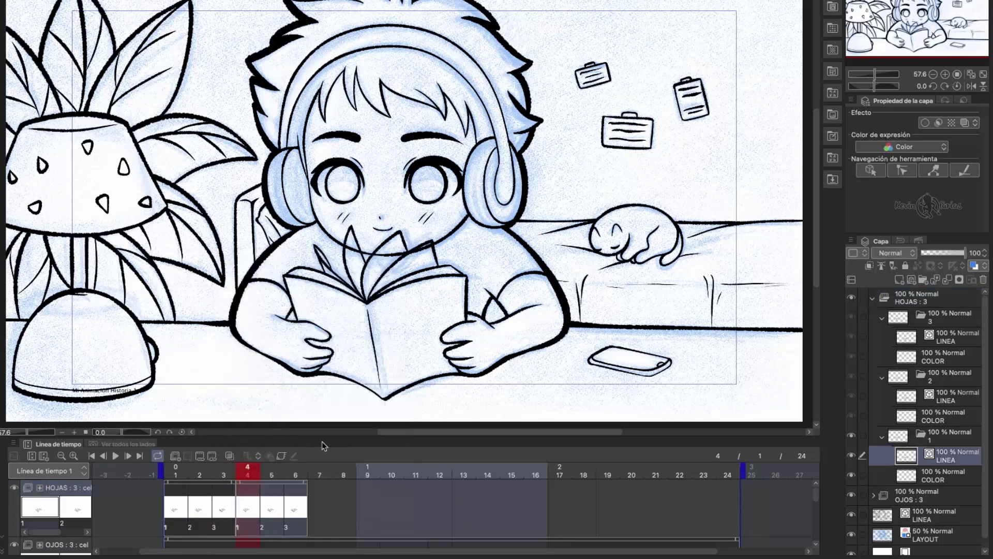
Paste the copied HOJAS clip at frames 7, 10 and 13
left_click(318, 497)
right_click(318, 497)
left_click(362, 342)
left_click(390, 499)
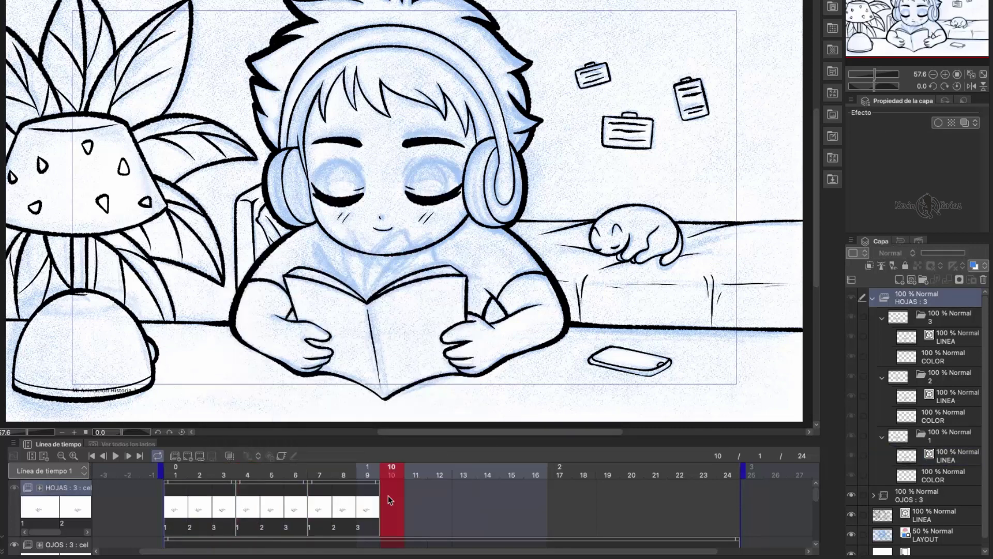
right_click(390, 499)
left_click(507, 341)
left_click(464, 500)
right_click(464, 499)
left_click(582, 341)
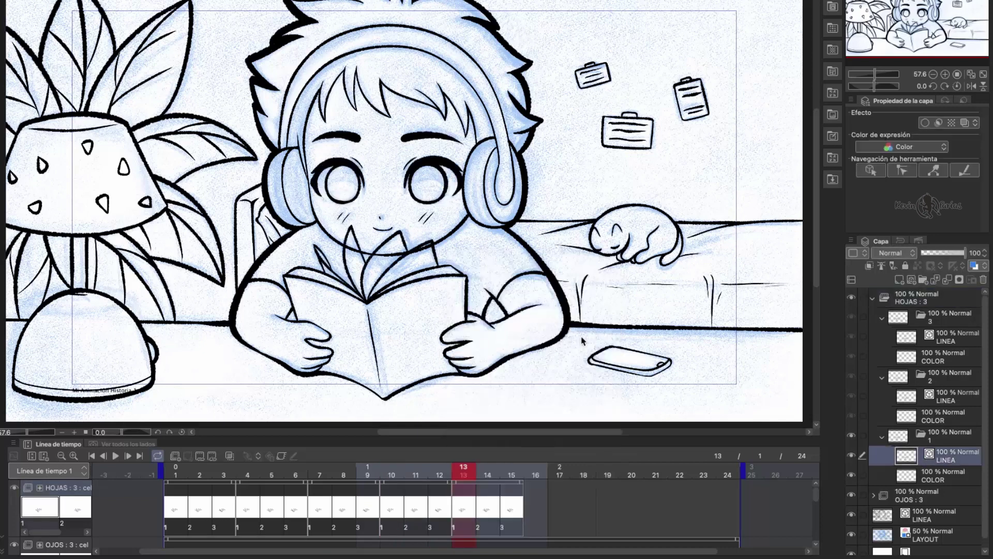
Paste the copied HOJAS clip at frames 16, 19 and 22 to fill the timeline through frame 24
left_click(538, 499)
right_click(540, 500)
left_click(629, 355)
left_click(605, 499)
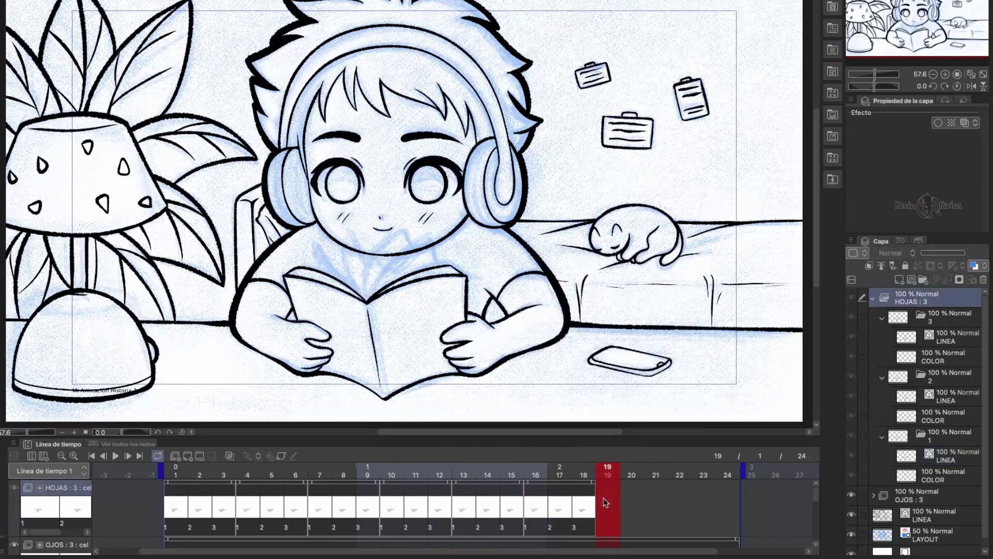
right_click(606, 500)
left_click(714, 344)
left_click(680, 500)
right_click(680, 499)
left_click(766, 341)
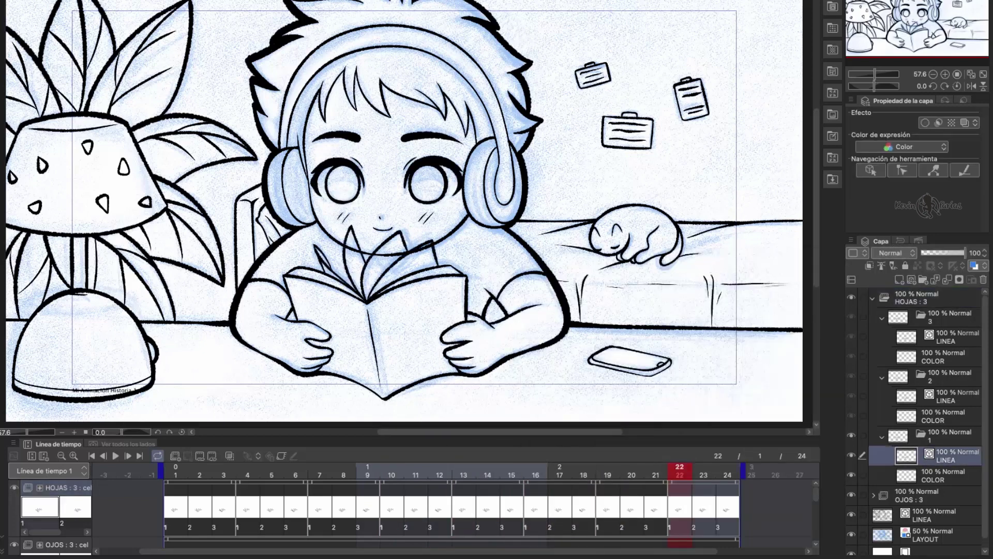
Play back the page-turning animation from frame 1, then stop it
left_click_drag(711, 474, 163, 477)
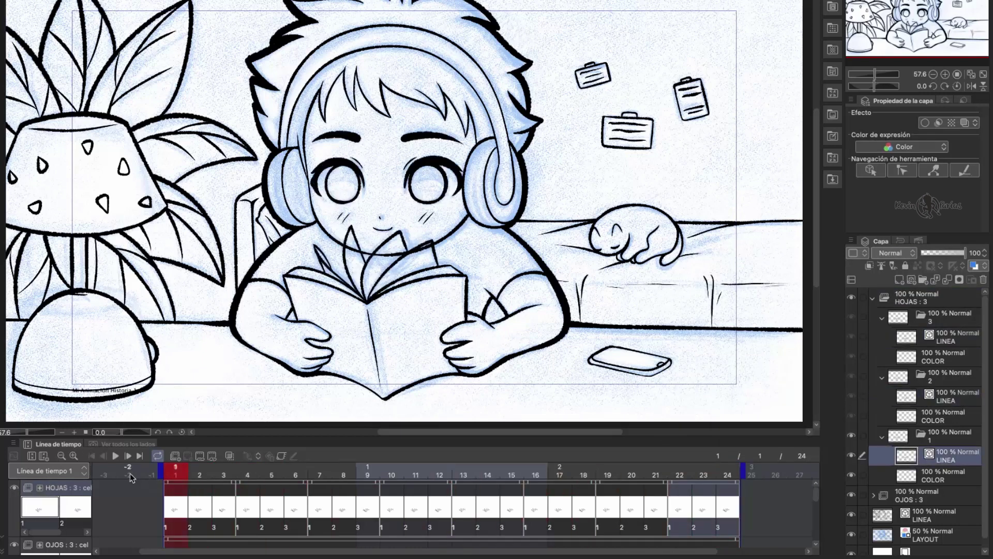
left_click(115, 455)
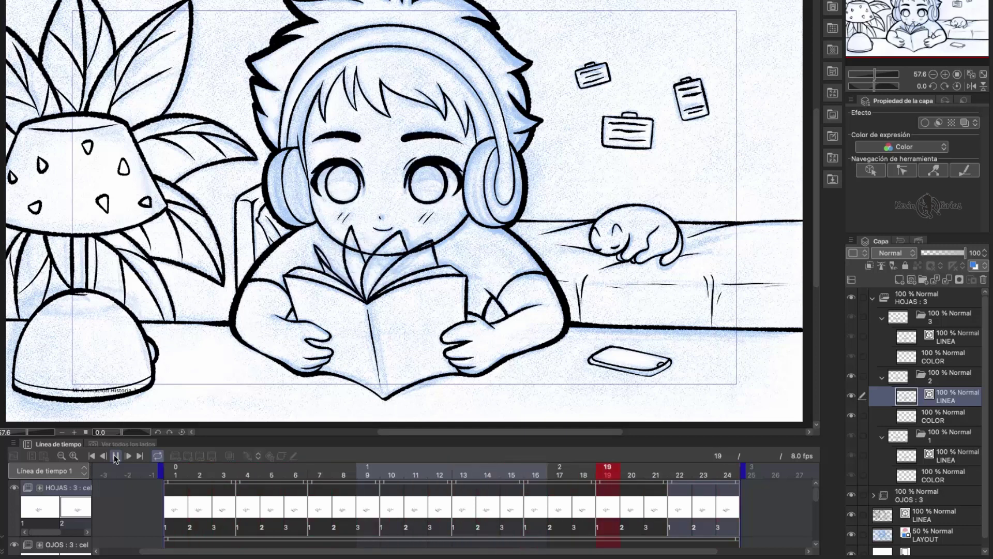
left_click(115, 456)
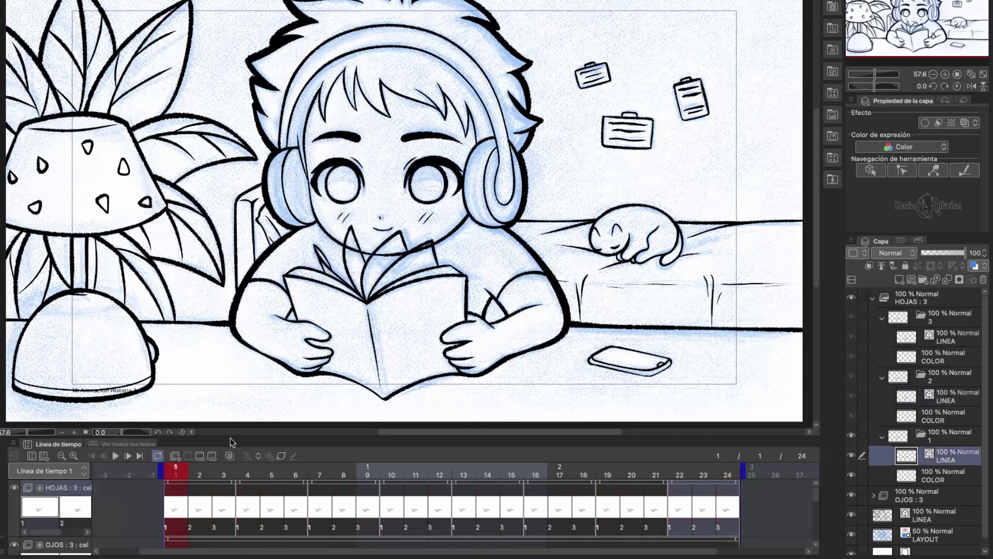
Collapse cel folders 1, 2 and 3 and the HOJAS animation folder in the layer list
left_click(883, 436)
left_click(882, 377)
left_click(882, 318)
left_click(874, 298)
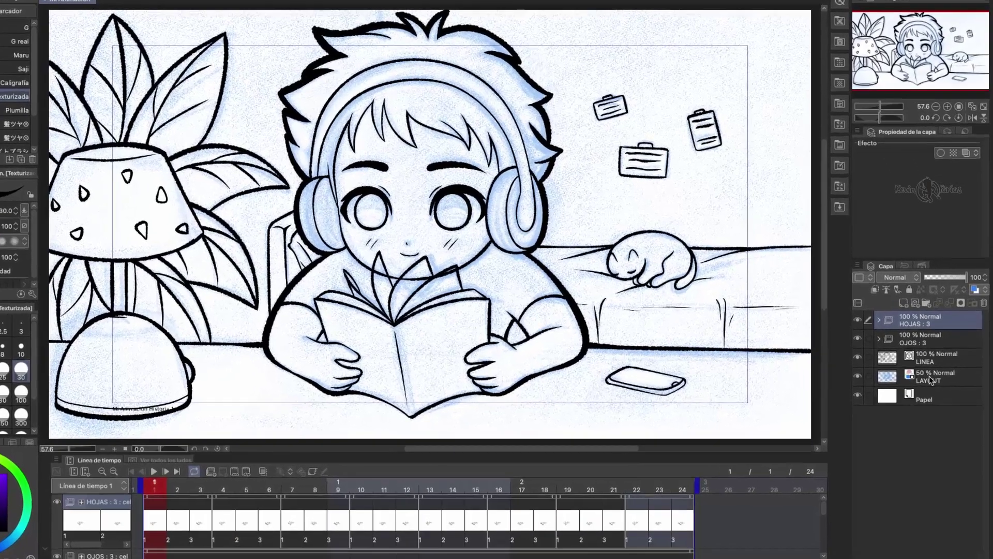
Add a new raster layer directly above LAYOUT and rename it
left_click(934, 387)
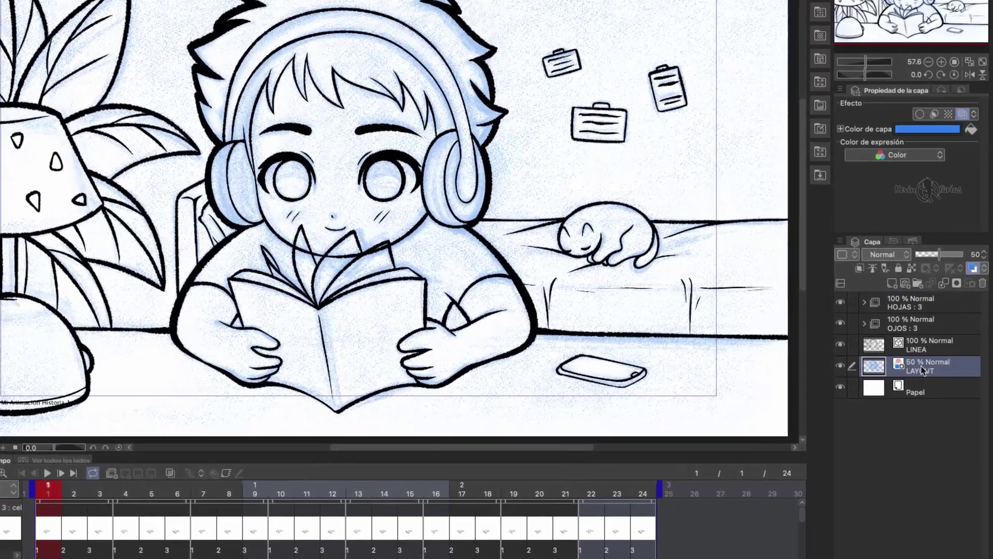
left_click(893, 284)
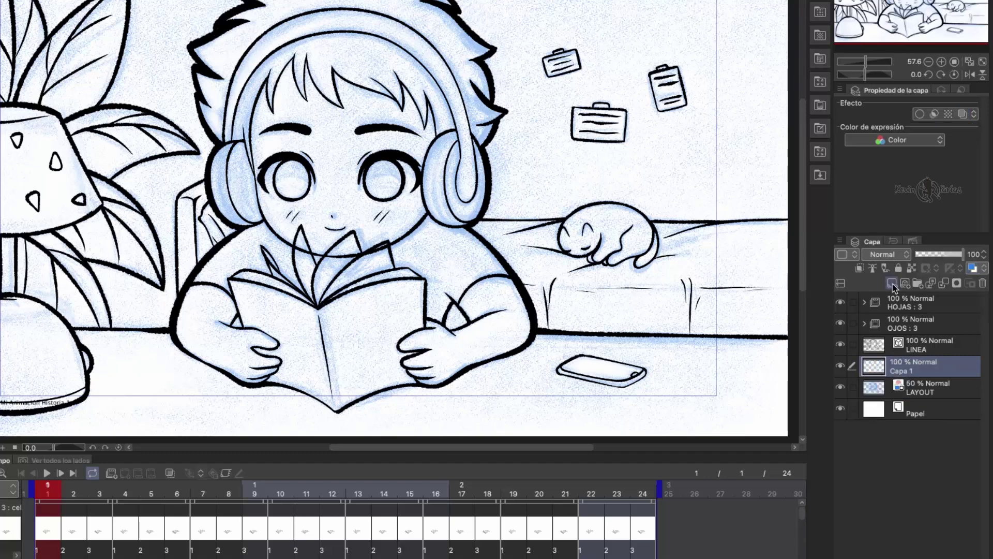
double_click(906, 369)
key("Return")
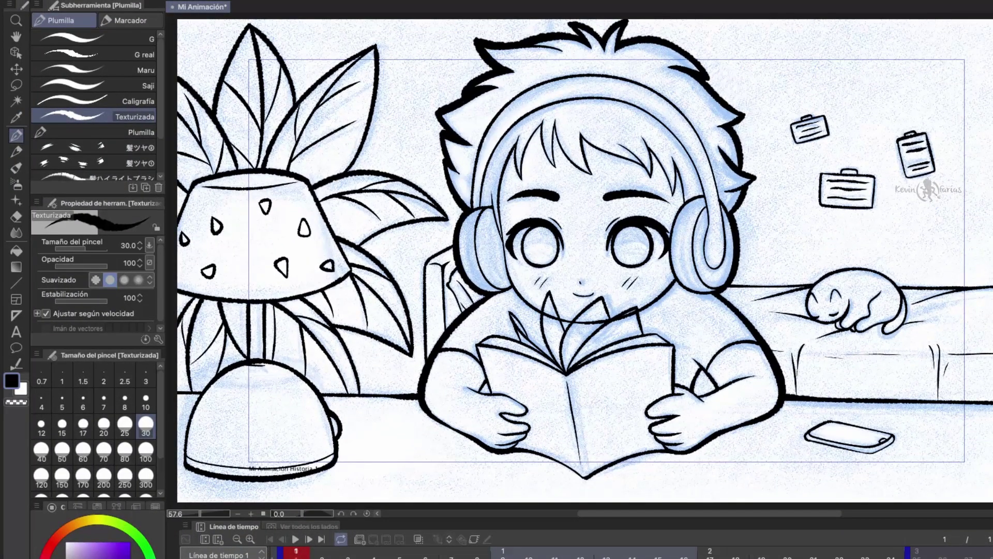
Choose a purplish magenta as the drawing colour
mouse_move(98, 558)
left_mouse_down()
mouse_move(107, 553)
mouse_move(58, 558)
left_mouse_up()
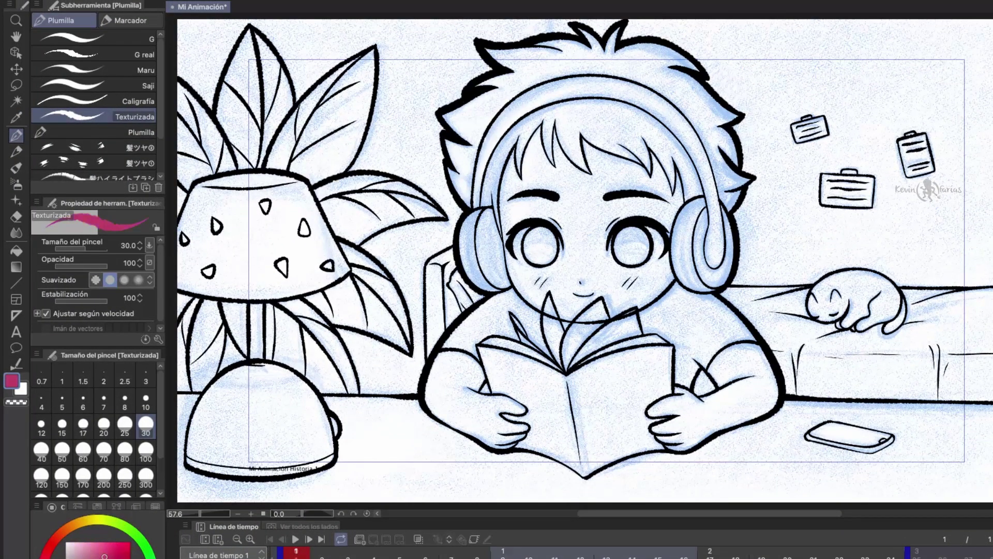
left_click(93, 553)
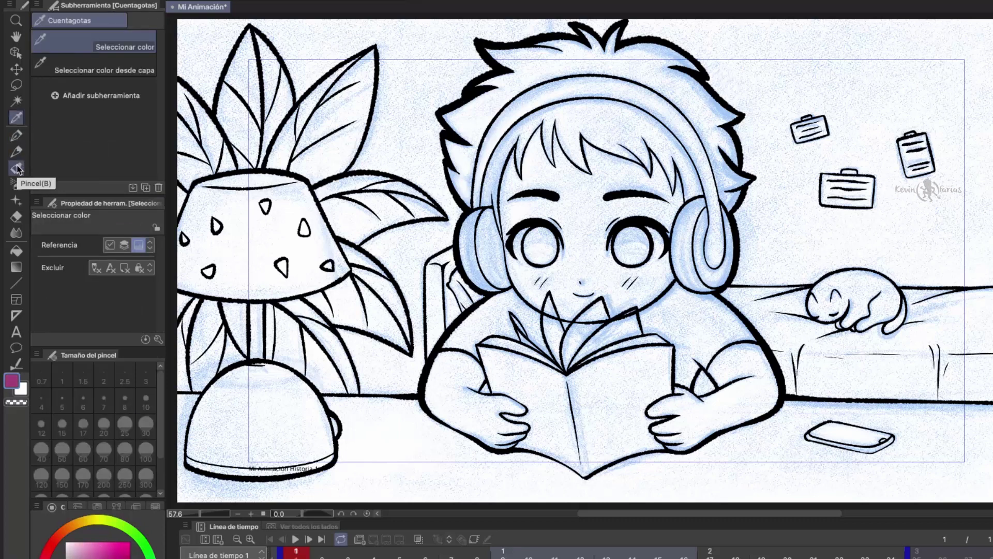
left_click(17, 168)
left_click_drag(602, 123, 631, 123)
key("ctrl+z")
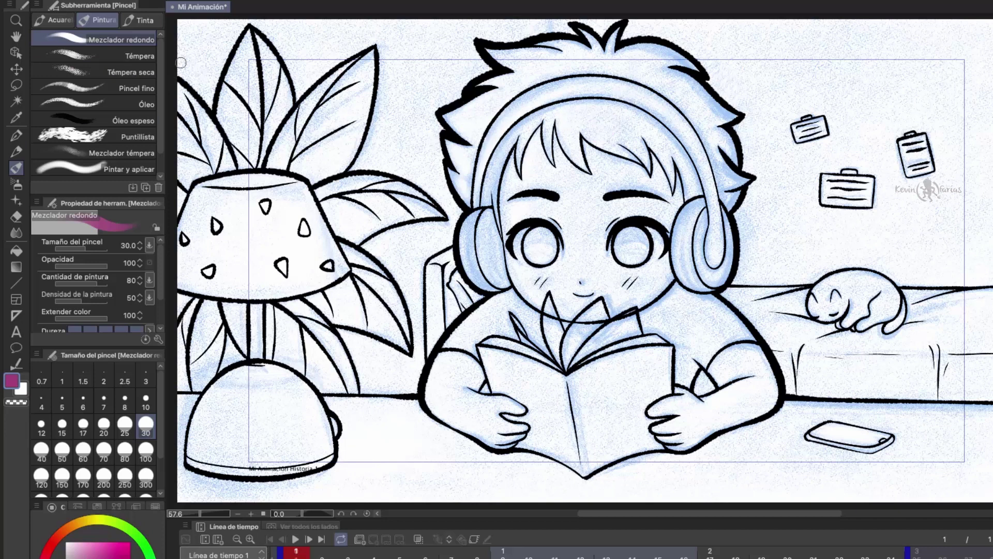
left_click(16, 136)
Choose the Fill variant that refers to other layers (Referir a otras capas) and hide the LAYOUT layer
left_click(18, 251)
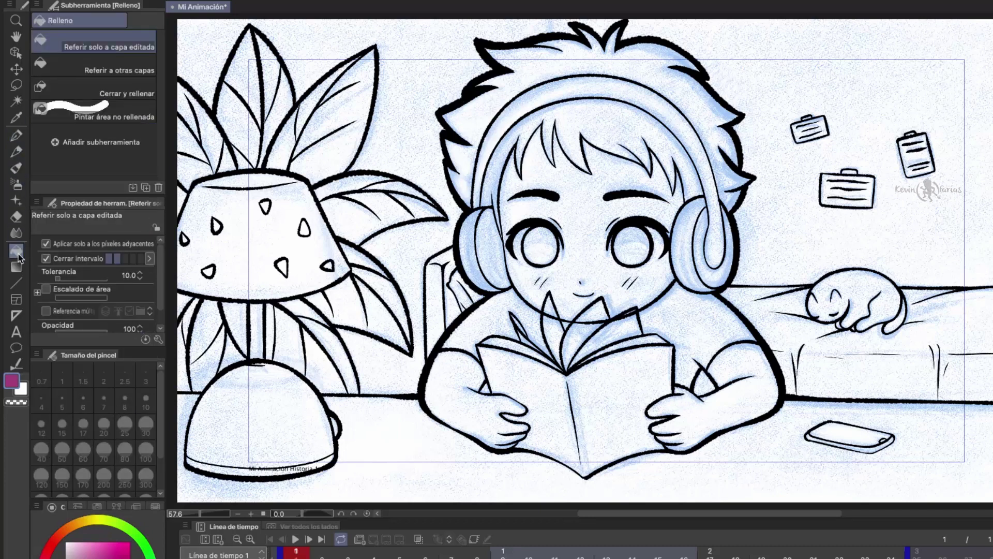
left_click(140, 63)
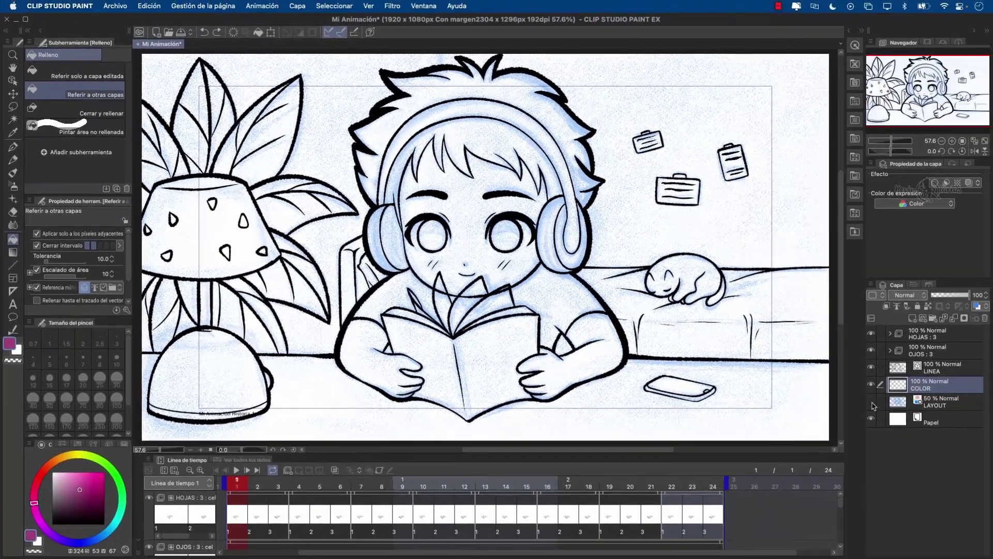
left_click(872, 403)
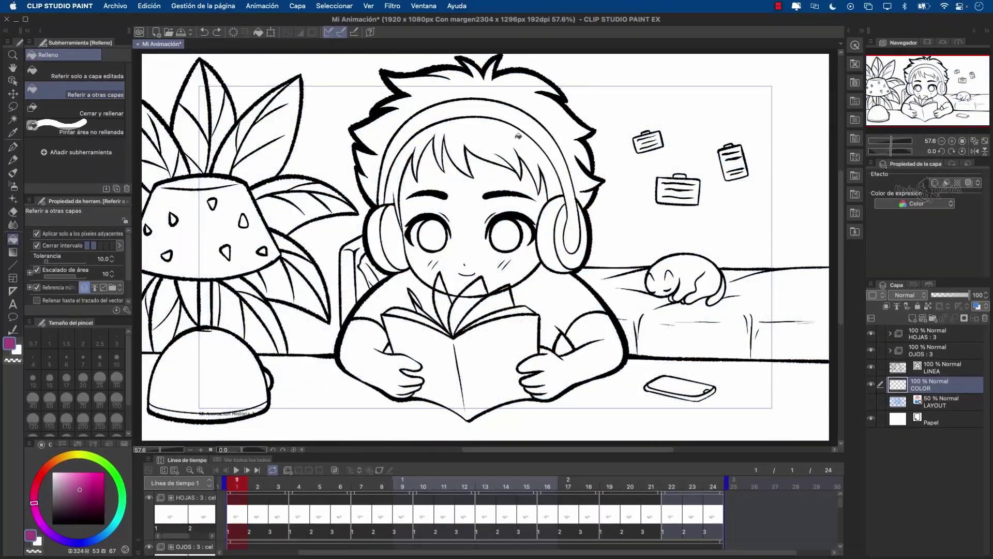
Fill the hair magenta, skin pink, headphones and lamp base dark indigo, shirt blue, book purple and desk orchid on the COLOR layer
left_click(518, 134)
left_click(555, 114)
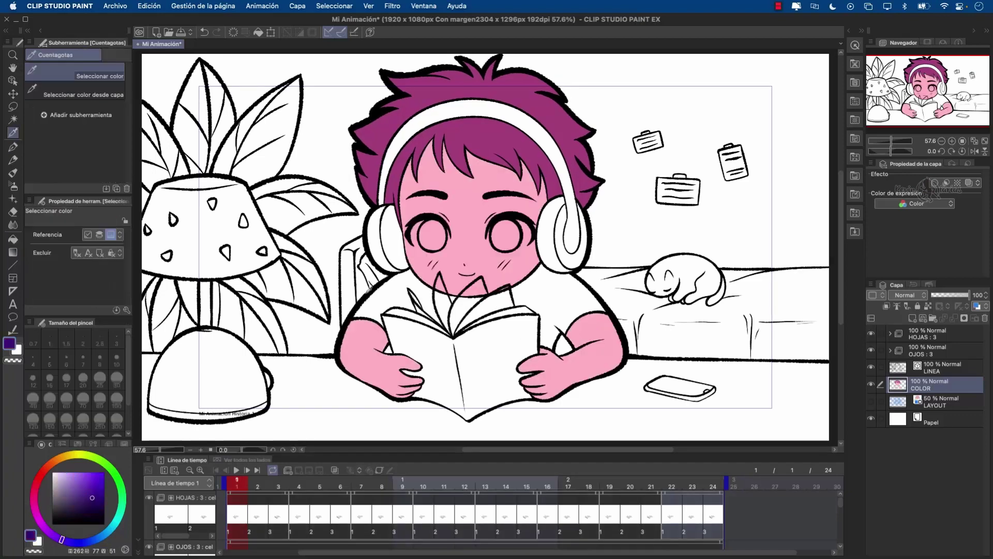
left_click(606, 175)
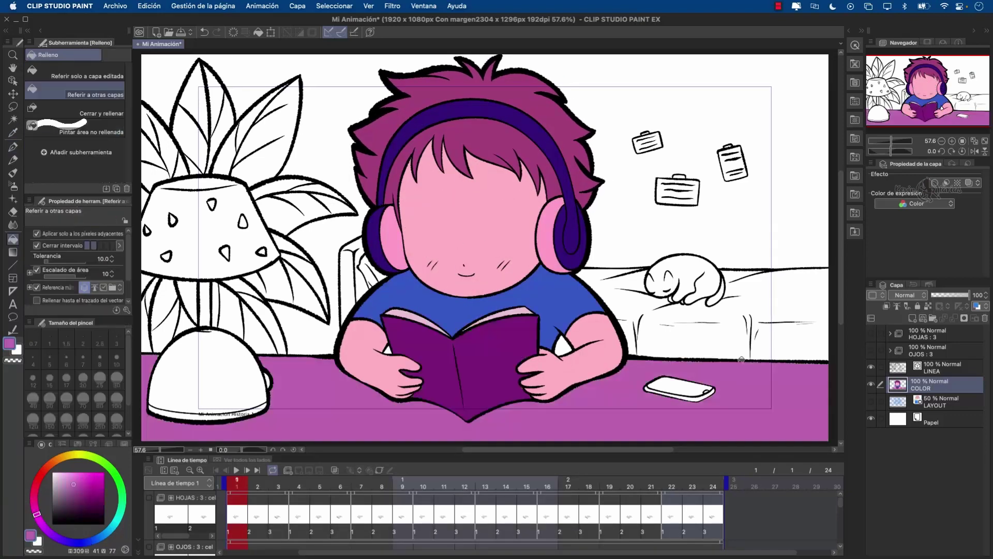
key("i")
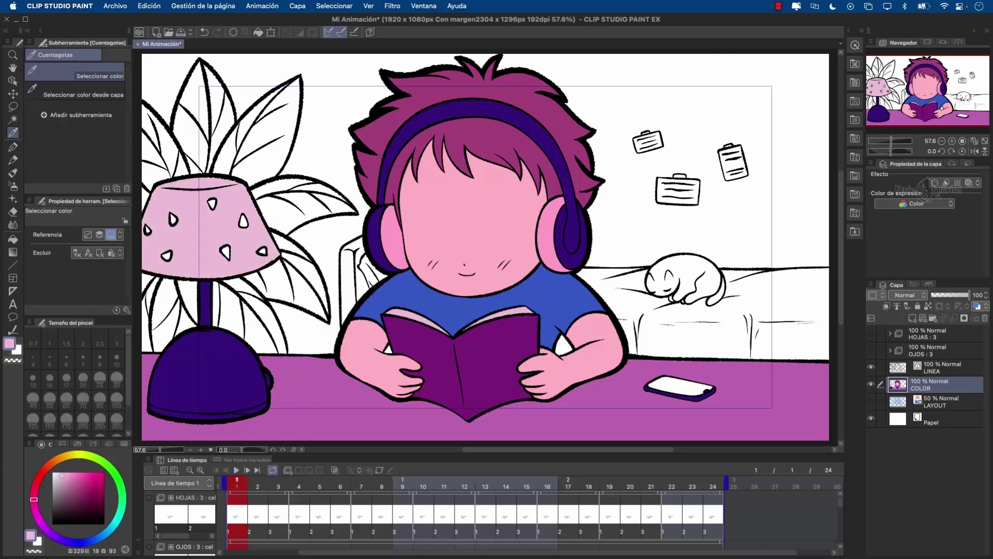
Fill the leaves of the plant behind the lamp with green
key("g")
left_click(201, 104)
left_click(274, 124)
left_click(311, 199)
Fill the bed light blue, the cat violet, the wall notes pale pink and the background wall indigo
left_click(693, 337)
left_click(686, 271)
left_click(678, 193)
left_click(736, 162)
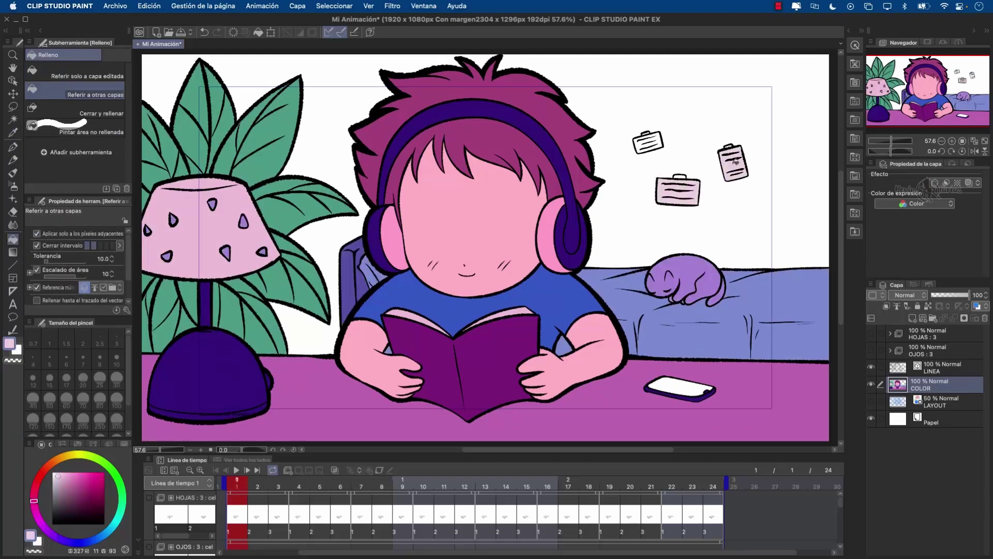
left_click(610, 73)
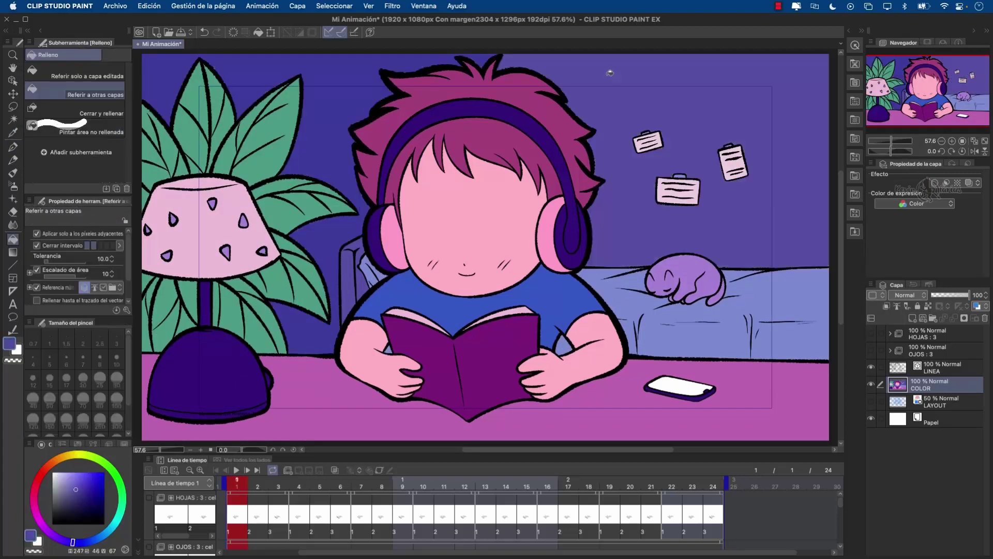
Show the HOJAS animation folder and sample the pale pink of the book's page edge
left_click(872, 334)
left_click(930, 337)
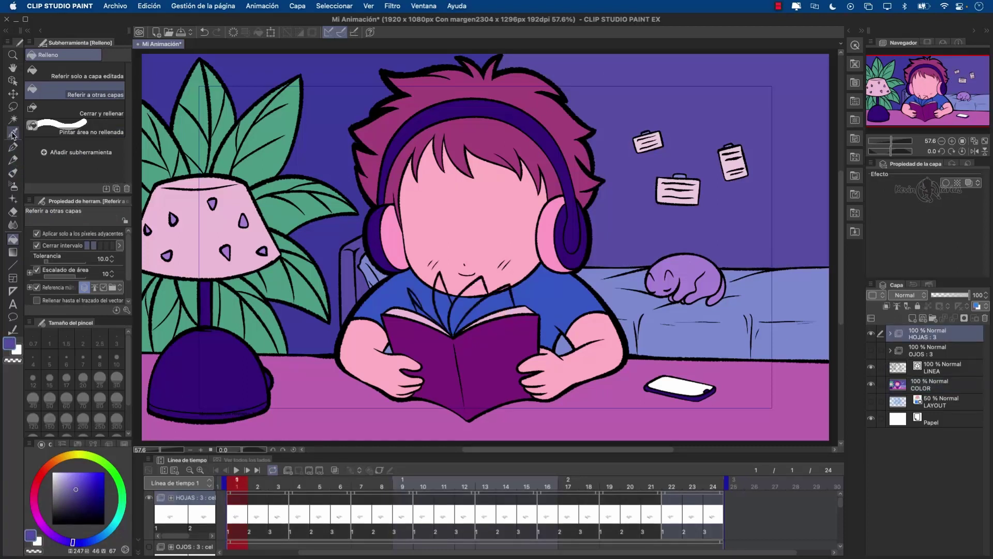
left_click(13, 133)
left_click(523, 309)
Paint the turning pages pale pink on the COLOR layer of HOJAS cel 1 with the Texturizada pen
left_click(890, 333)
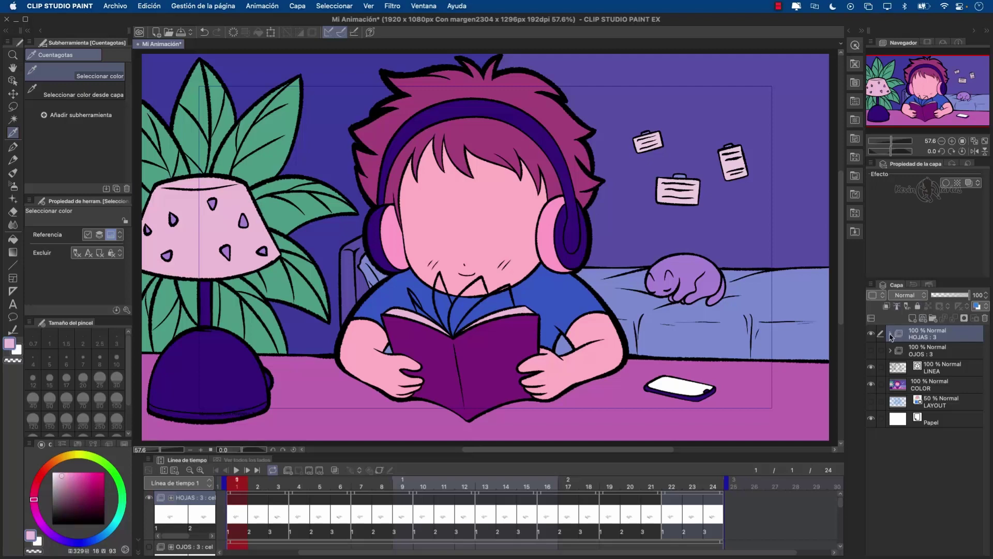
left_click(957, 383)
left_click(897, 385)
left_click(951, 421)
key("p")
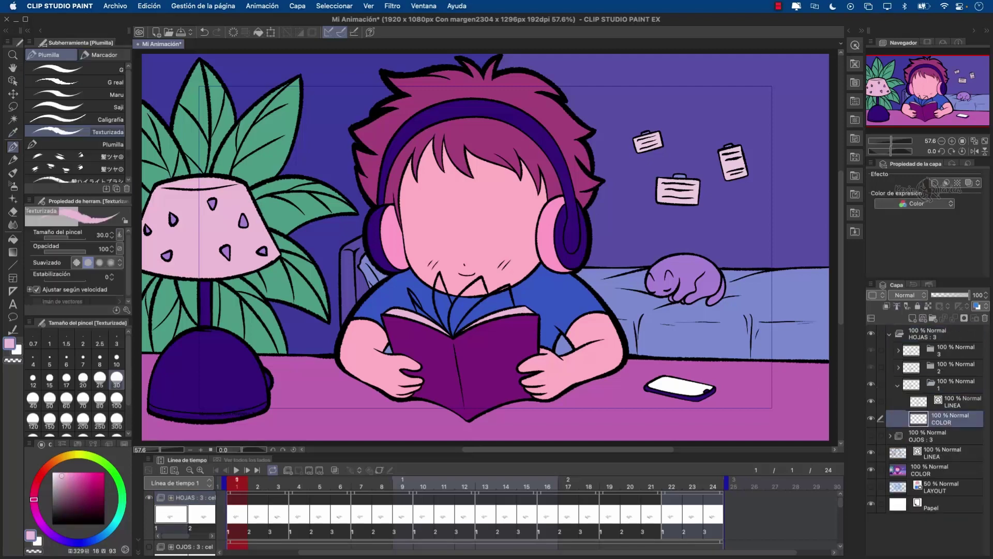
scroll(464, 320, "up", 5)
key("g")
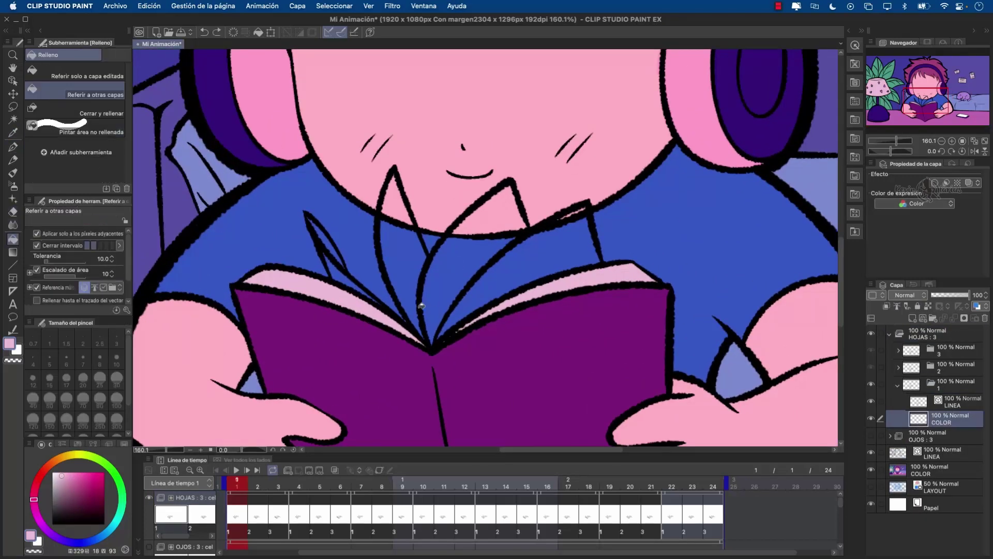
key("p")
mouse_move(508, 191)
left_mouse_down()
mouse_move(521, 239)
mouse_move(433, 334)
mouse_move(593, 257)
mouse_move(448, 329)
mouse_move(590, 268)
mouse_move(572, 254)
left_mouse_up()
mouse_move(413, 258)
left_mouse_down()
mouse_move(417, 272)
mouse_move(388, 233)
mouse_move(416, 270)
left_mouse_up()
key("super+z")
mouse_move(311, 219)
left_mouse_down()
mouse_move(352, 285)
mouse_move(383, 311)
left_mouse_up()
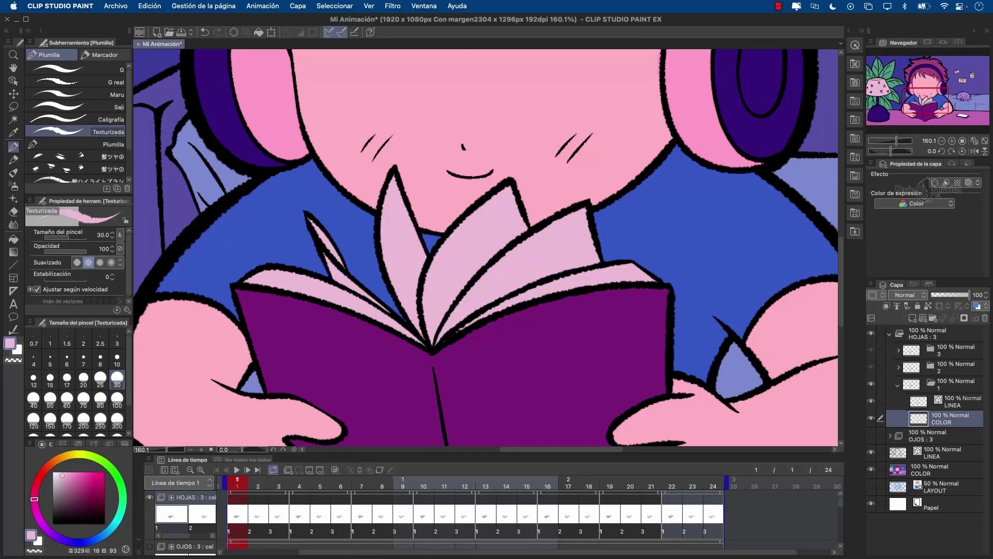
Go to frame 2 and paint the pages pale pink on the COLOR layer of HOJAS cel 2
left_click(899, 386)
key("Right")
left_click(898, 367)
left_click(944, 401)
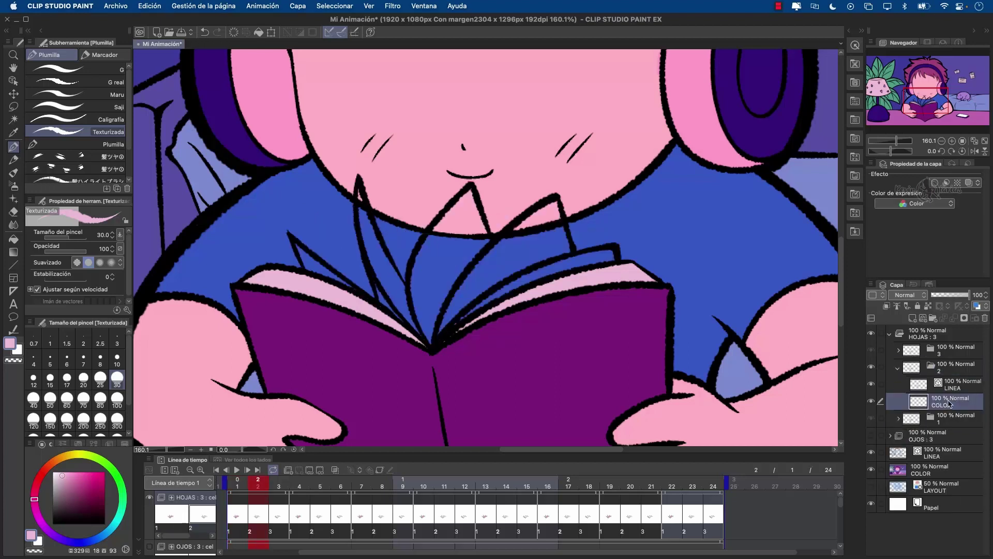
mouse_move(490, 258)
left_mouse_down()
mouse_move(530, 228)
mouse_move(463, 284)
left_mouse_up()
mouse_move(543, 269)
left_mouse_down()
mouse_move(469, 243)
mouse_move(439, 321)
mouse_move(388, 274)
mouse_move(404, 332)
mouse_move(301, 250)
left_mouse_up()
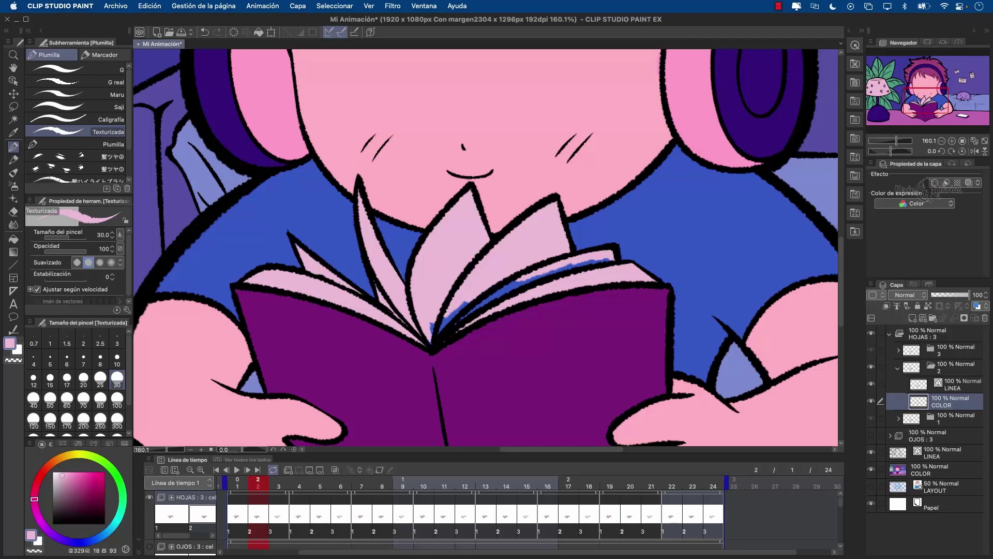
mouse_move(430, 337)
left_mouse_down()
mouse_move(512, 285)
mouse_move(607, 262)
left_mouse_up()
Go to frame 3 and paint the pages pale pink on the COLOR layer of HOJAS cel 3
left_click(899, 368)
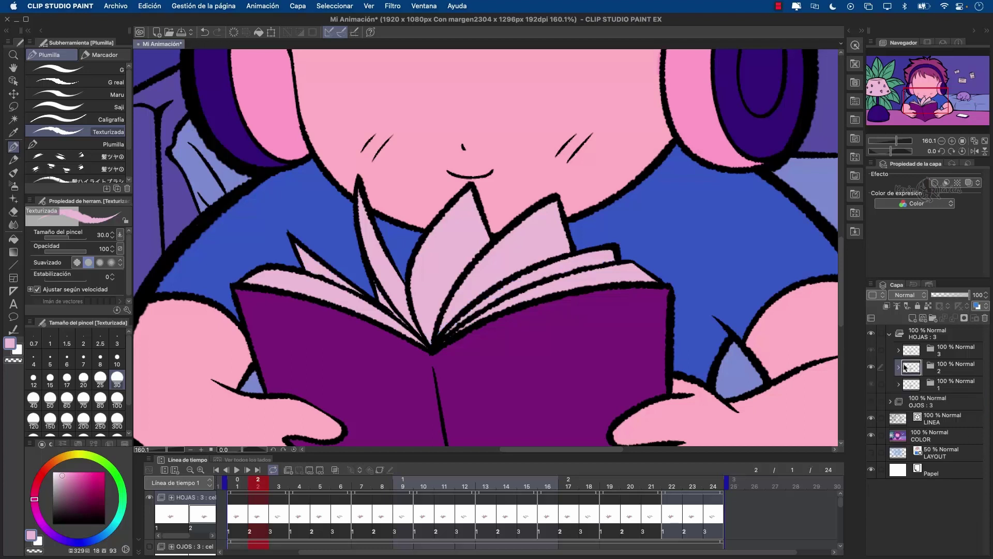
key("Right")
left_click(898, 351)
left_click(956, 384)
mouse_move(440, 331)
left_mouse_down()
mouse_move(491, 238)
mouse_move(450, 331)
left_mouse_up()
left_click_drag(518, 285, 600, 238)
mouse_move(425, 228)
left_mouse_down()
mouse_move(408, 331)
mouse_move(425, 331)
left_mouse_up()
mouse_move(383, 305)
left_mouse_down()
mouse_move(338, 238)
mouse_move(327, 202)
left_mouse_up()
left_click_drag(287, 256, 339, 281)
Collapse the HOJAS folder, return to frame 1 with the whole canvas in view and save the file
left_click(975, 141)
left_click(890, 335)
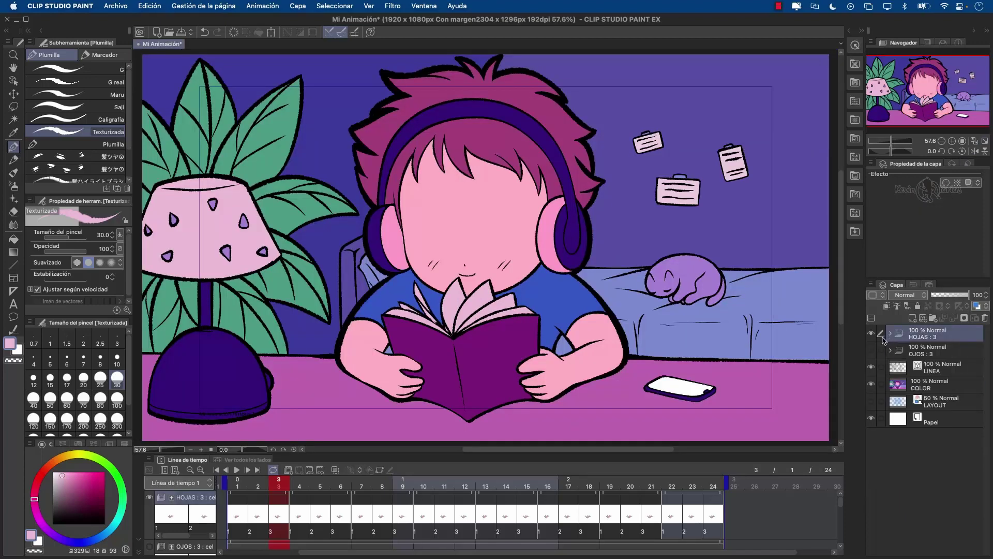
left_click_drag(275, 484, 253, 494)
key("Left")
key("super+s")
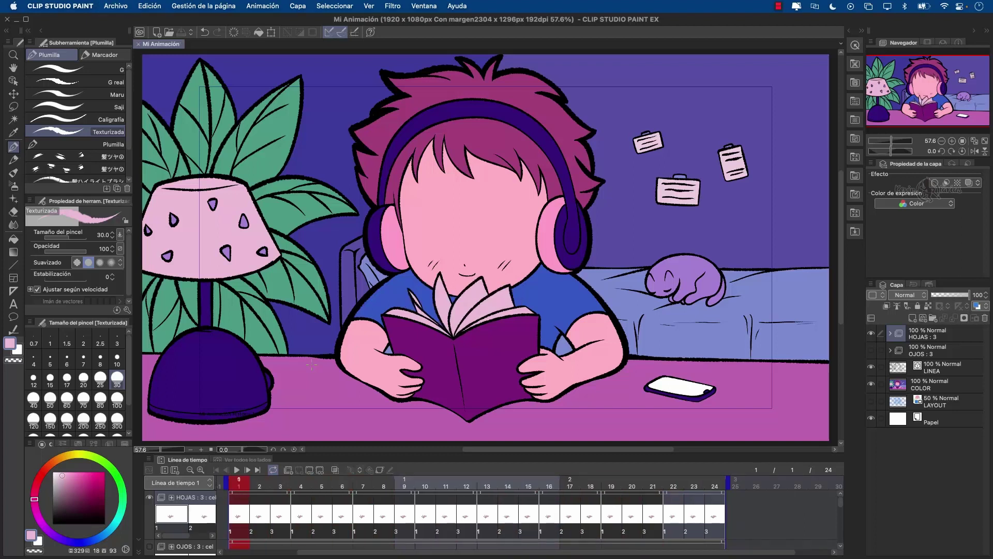
Show the OJOS folder and paint the whites of the eyes pale pink on the COLOR layer of cel 1
left_click(881, 351)
left_click(872, 349)
left_click(894, 353)
left_click(945, 402)
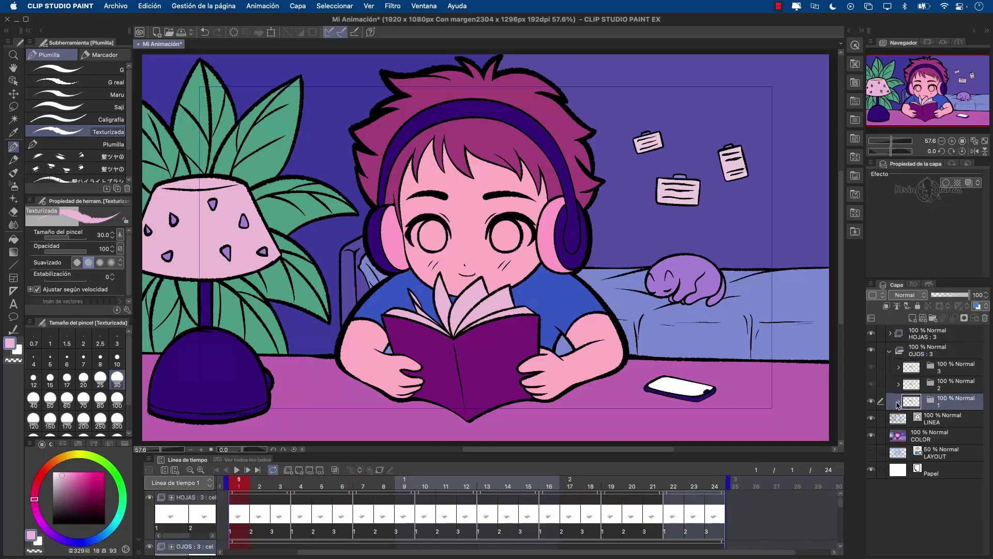
left_click(898, 402)
left_click(942, 451)
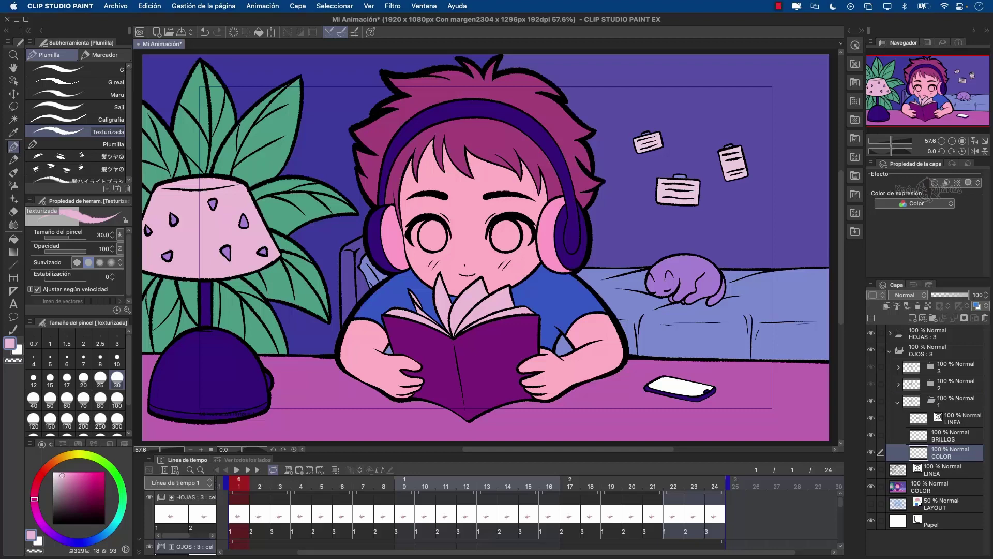
key("super+plus")
key("super+plus")
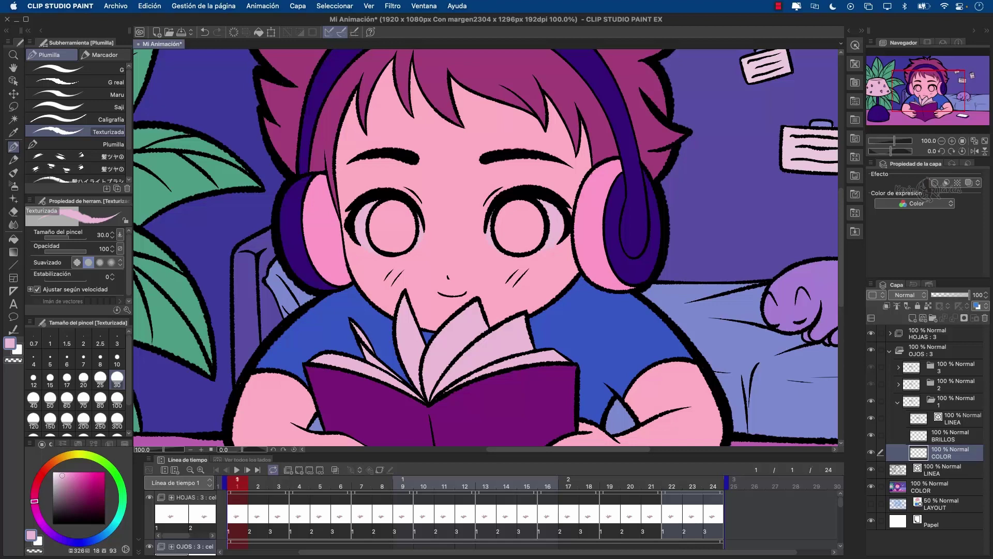
Paint the whites of the eyes pale pink on the COLOR layer of OJOS cel 3 at frame 12
left_click(948, 387)
left_click(947, 372)
left_click(899, 368)
left_click(955, 417)
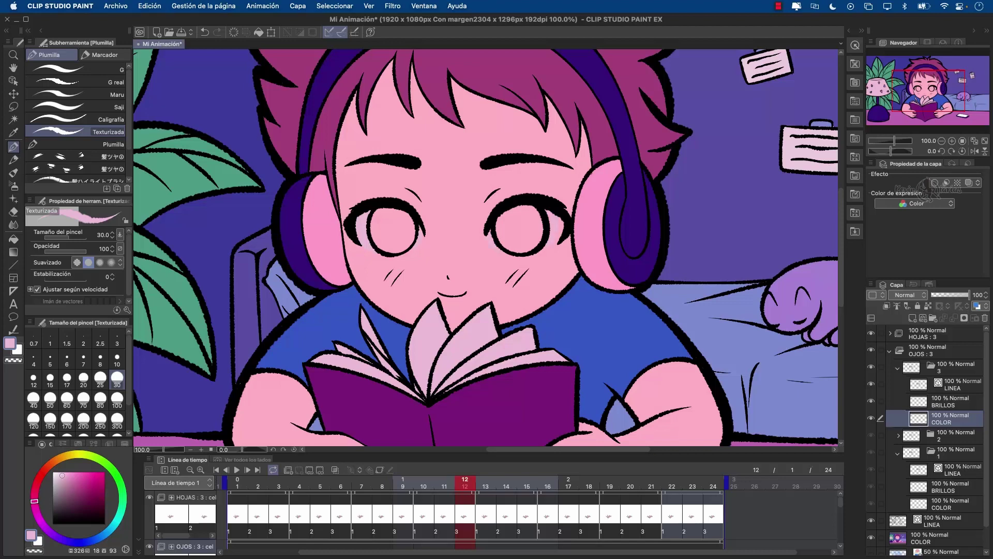
Fill both irises with violet on the COLOR layer of OJOS cel 1
left_click(949, 503)
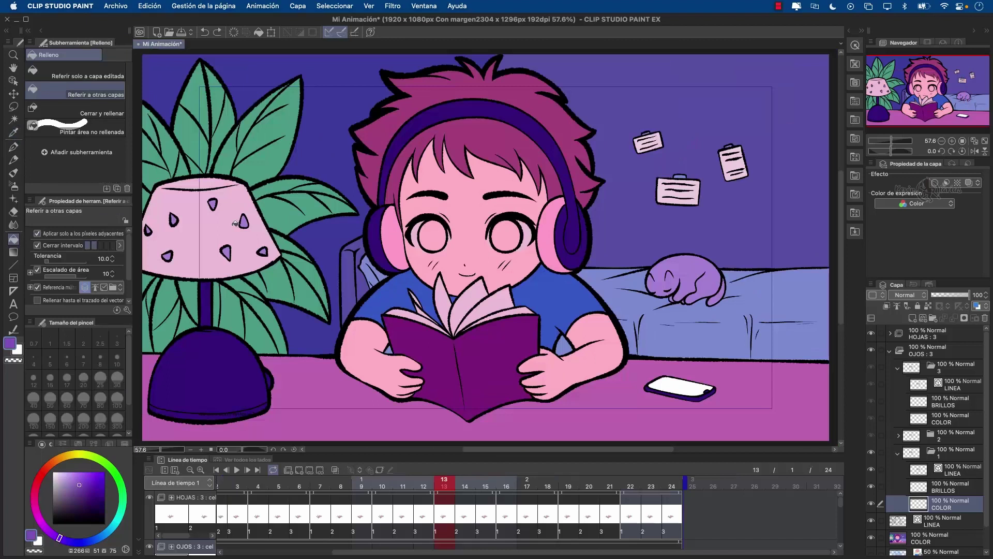
left_click(432, 235)
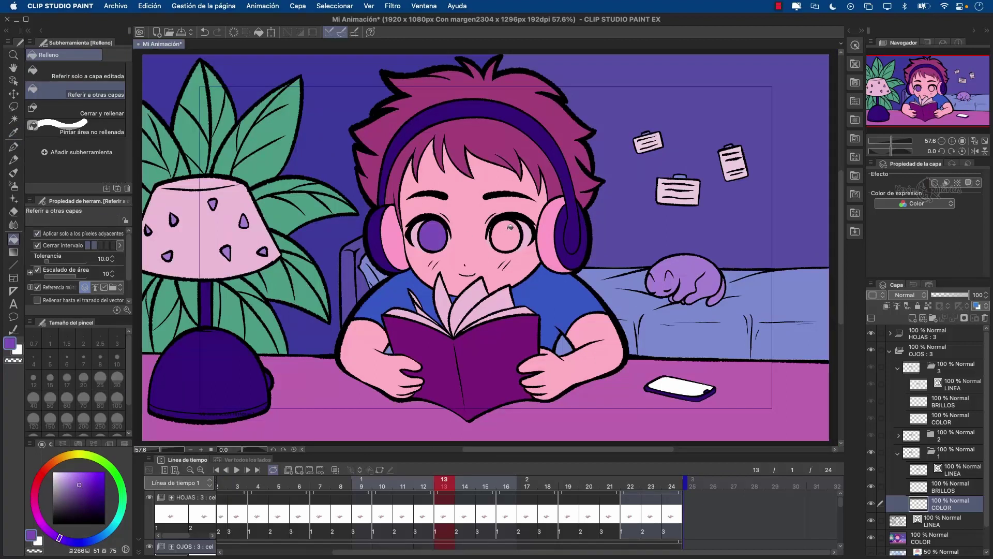
left_click(506, 236)
Fill both irises with the same violet on the COLOR layer of OJOS cel 3
left_click(951, 419)
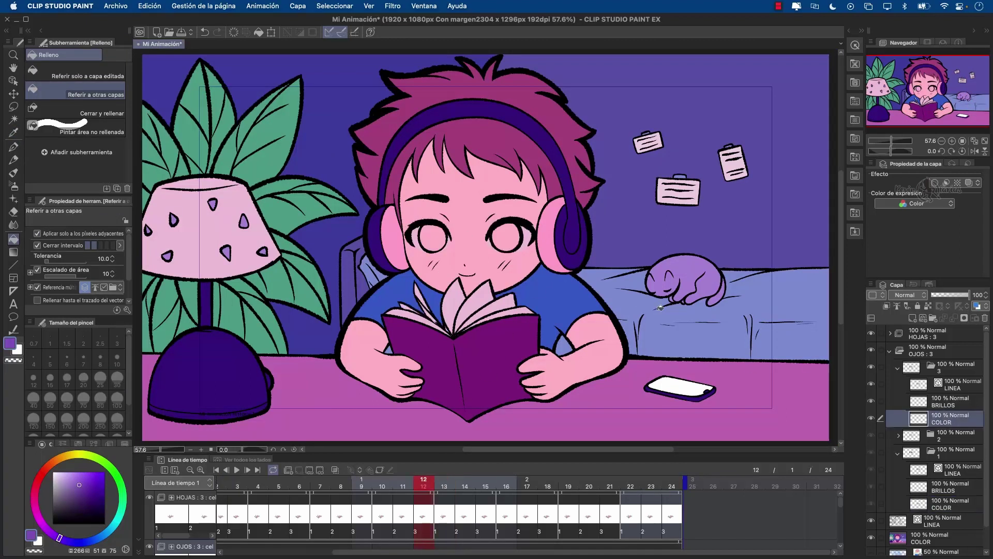
left_click(506, 237)
left_click(433, 238)
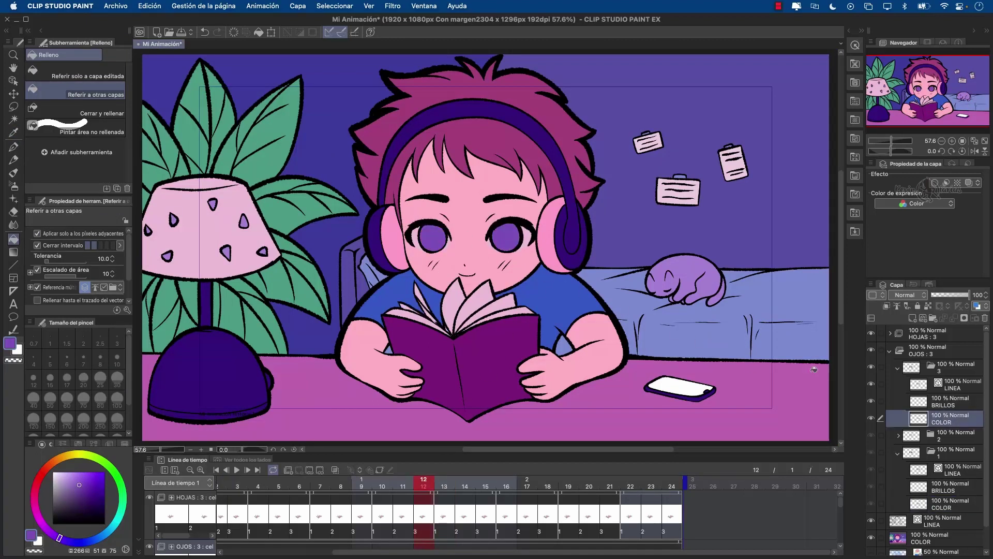
Draw pink highlights in the lower part of both irises on the BRILLOS layers of OJOS cels 1 and 3
left_click(945, 490)
key("p")
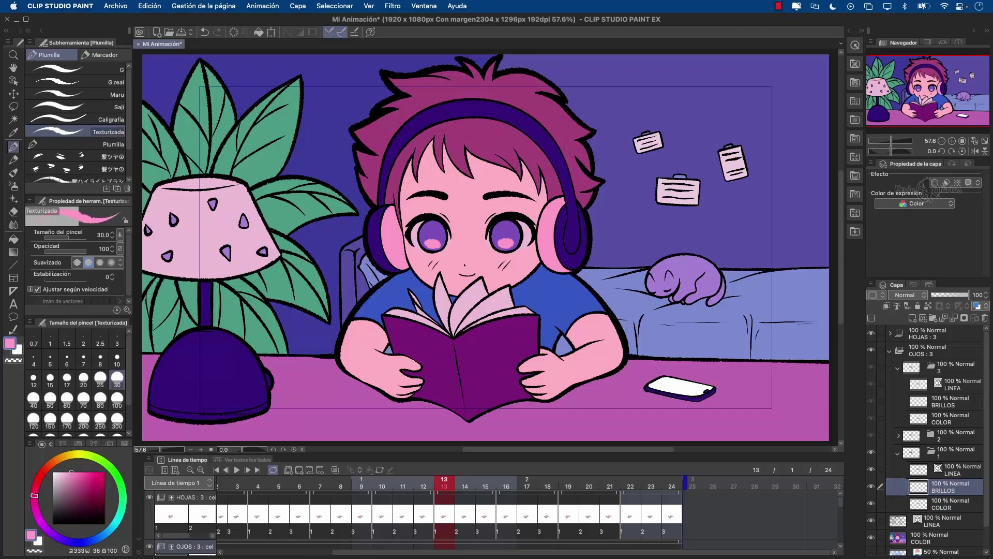
left_click(951, 406)
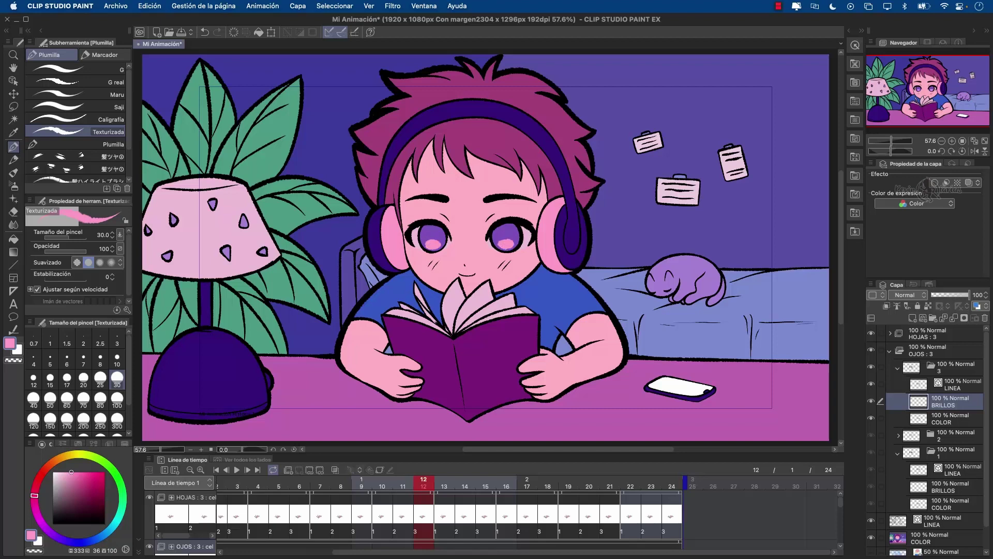
Return to frame 1 and undo the last change on the COLOR layer of OJOS cel 1
mouse_move(406, 484)
left_mouse_down()
mouse_move(220, 484)
mouse_move(529, 485)
mouse_move(218, 484)
mouse_move(439, 485)
mouse_move(307, 482)
left_mouse_up()
left_click(946, 500)
key("super+z")
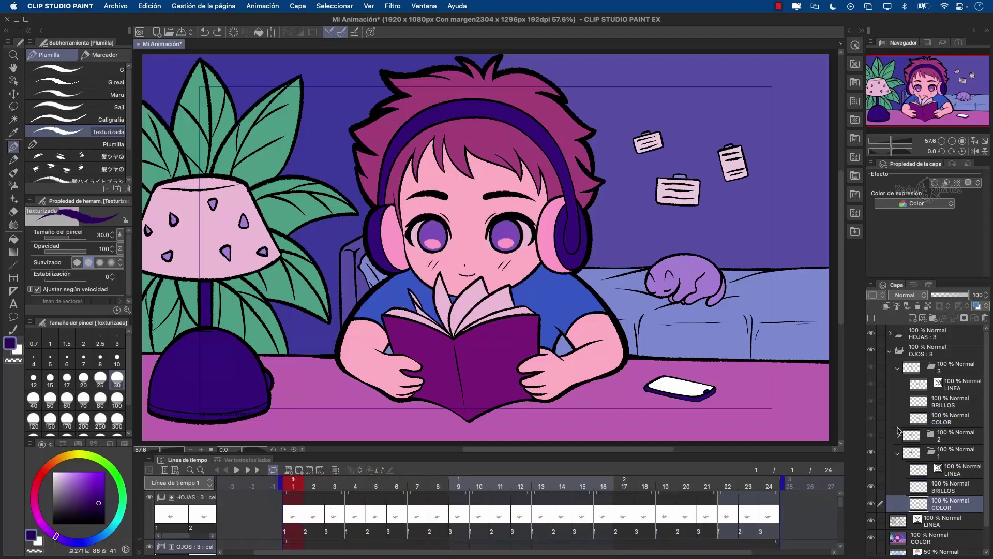
Collapse cel folders 1 and 3 and the OJOS animation folder in the layer list
left_click(897, 454)
left_click(898, 368)
left_click(890, 350)
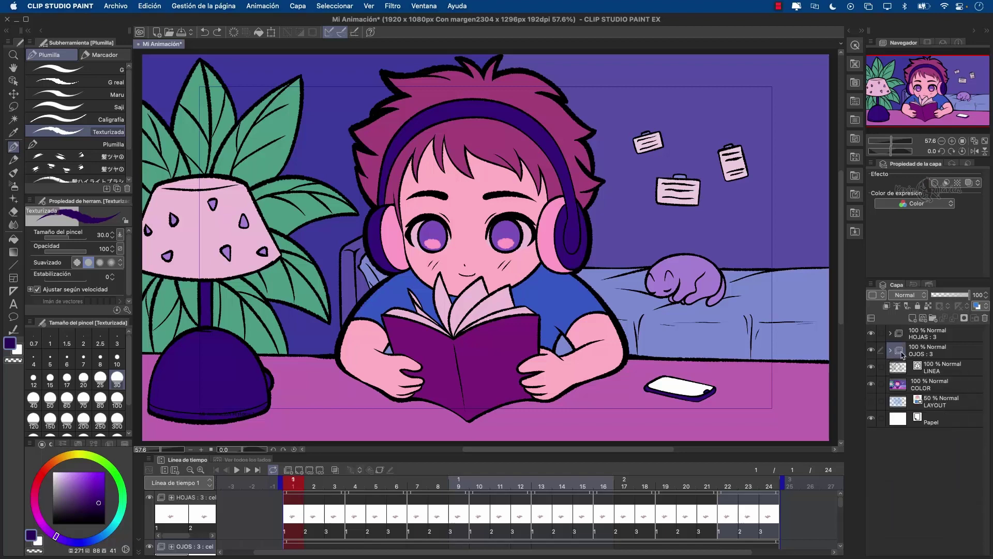
left_click(916, 354)
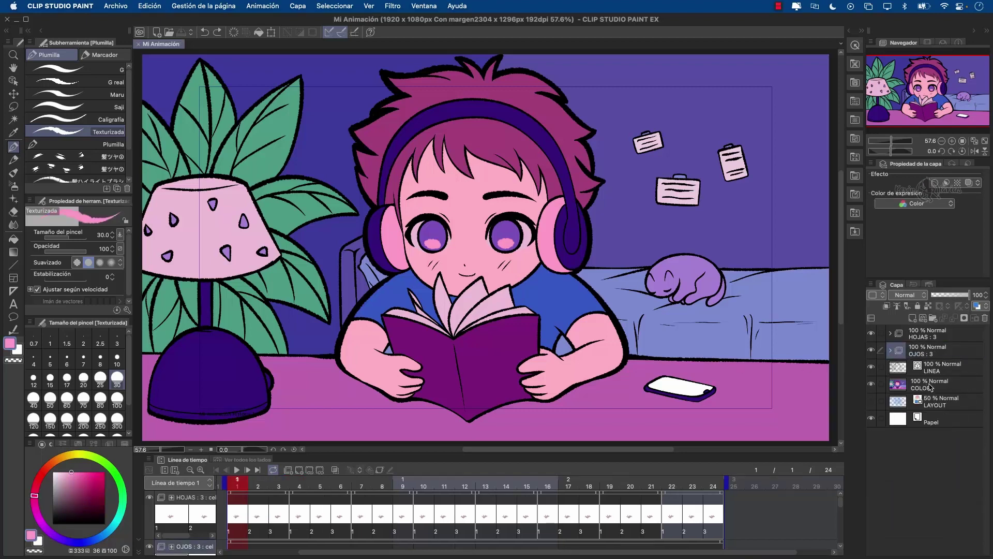
Paint pink blush under both eyes on the main COLOR layer and play back the animation
left_click(931, 388)
left_click(952, 142)
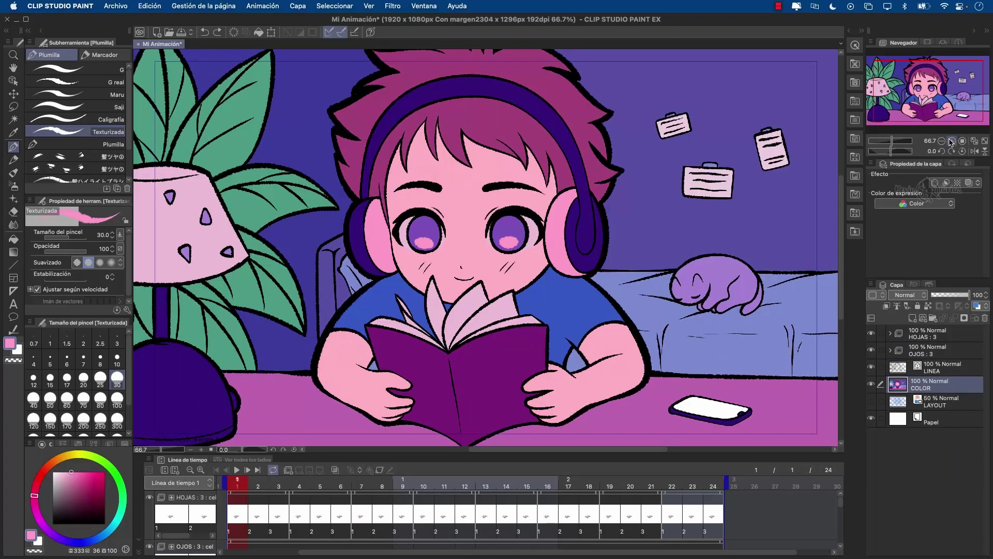
left_click(952, 141)
left_click(952, 141)
left_click(944, 142)
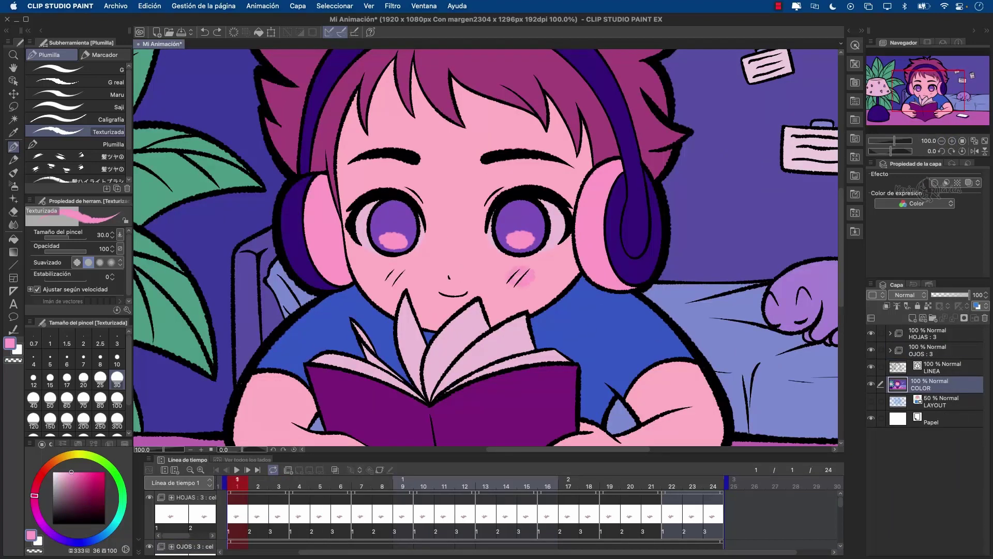
left_click_drag(386, 275, 407, 280)
left_click(984, 142)
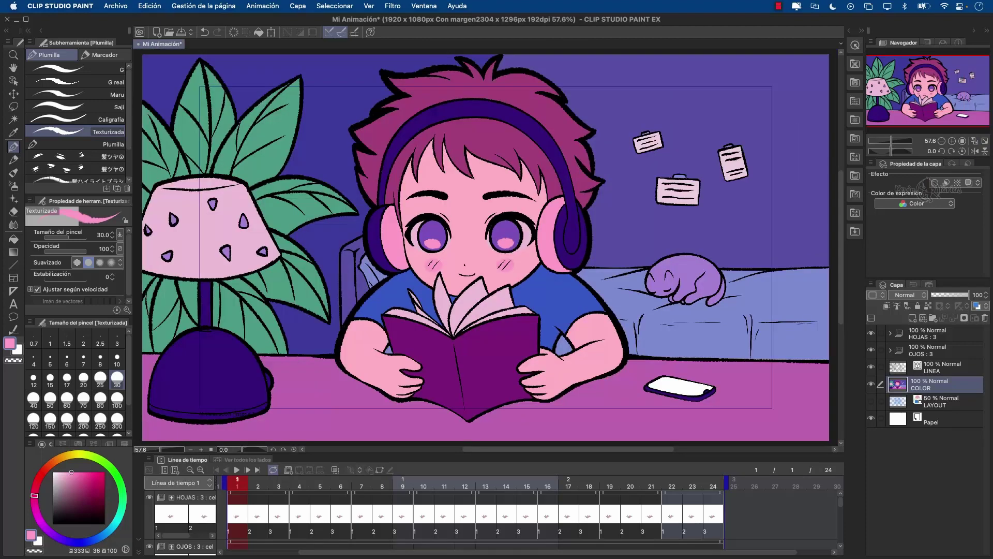
left_click(236, 469)
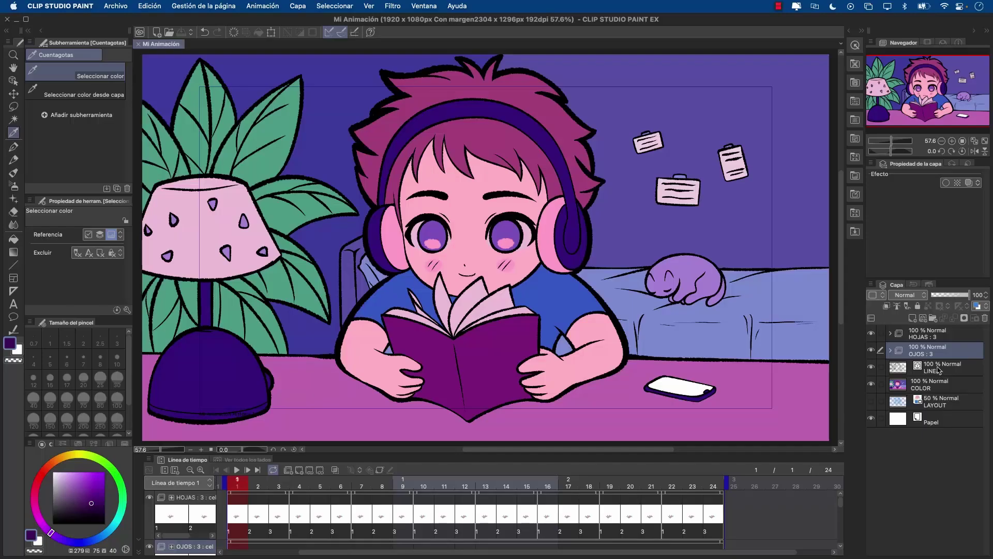
Add a raster layer above the main LINEA layer and name it COLOR LÍNEA
left_click(939, 369)
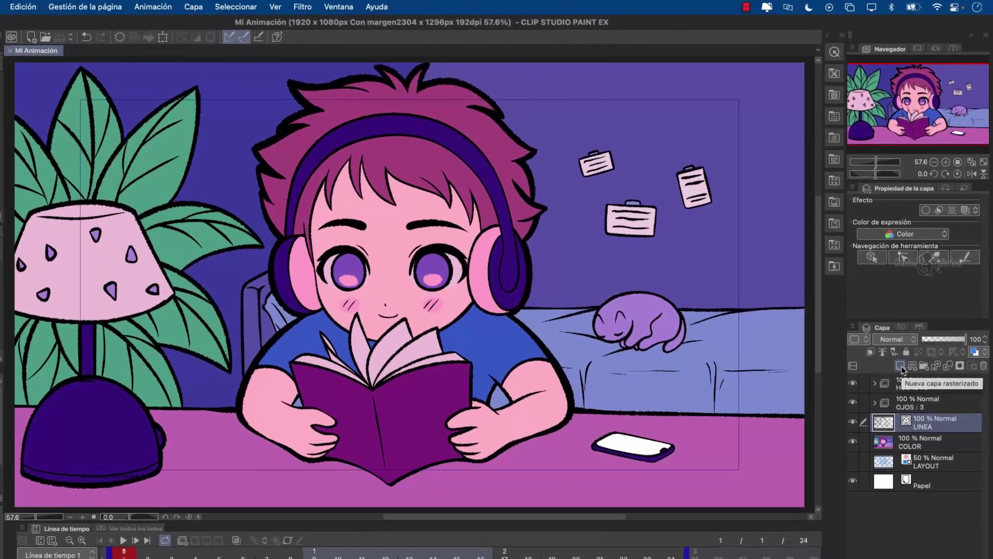
left_click(913, 318)
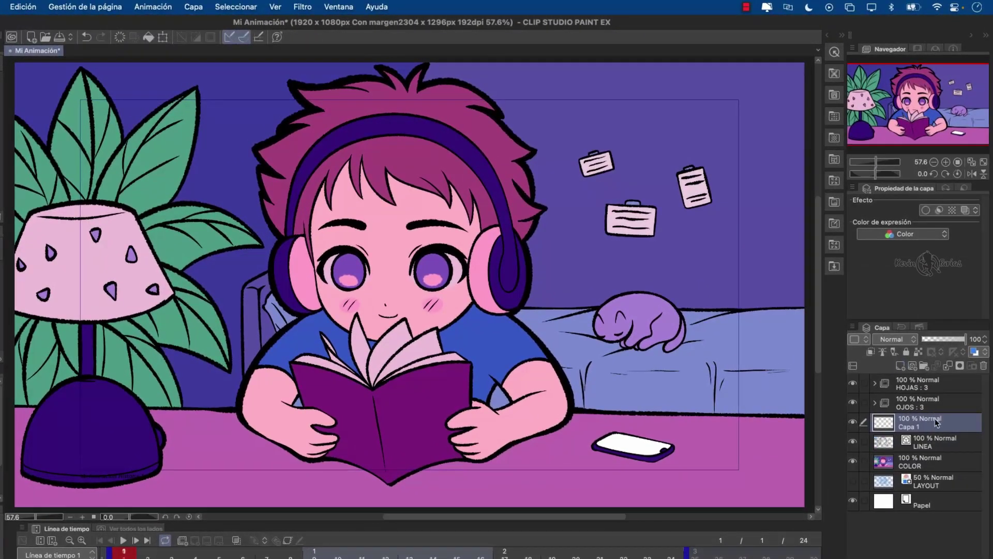
double_click(937, 422)
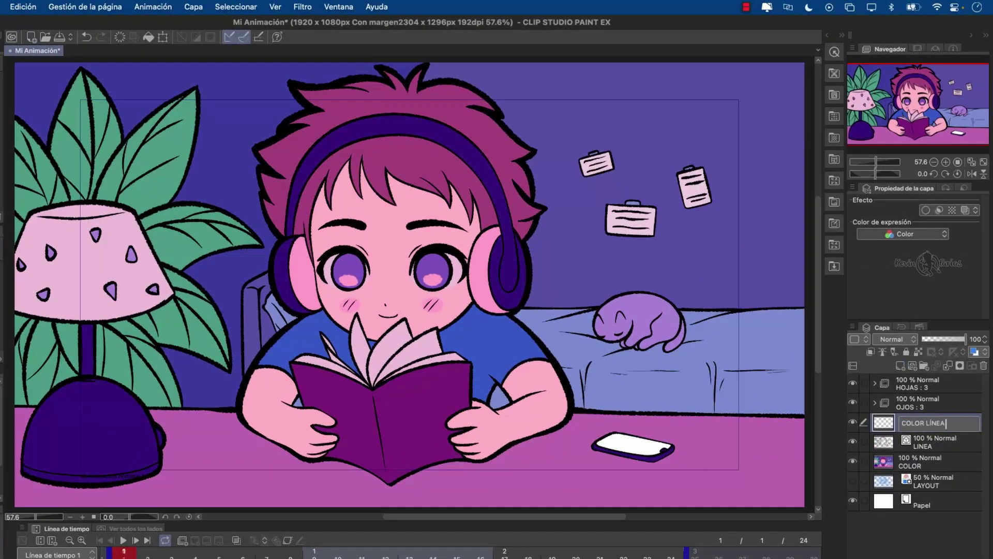
type("COLOR LÍNEA")
key("Return")
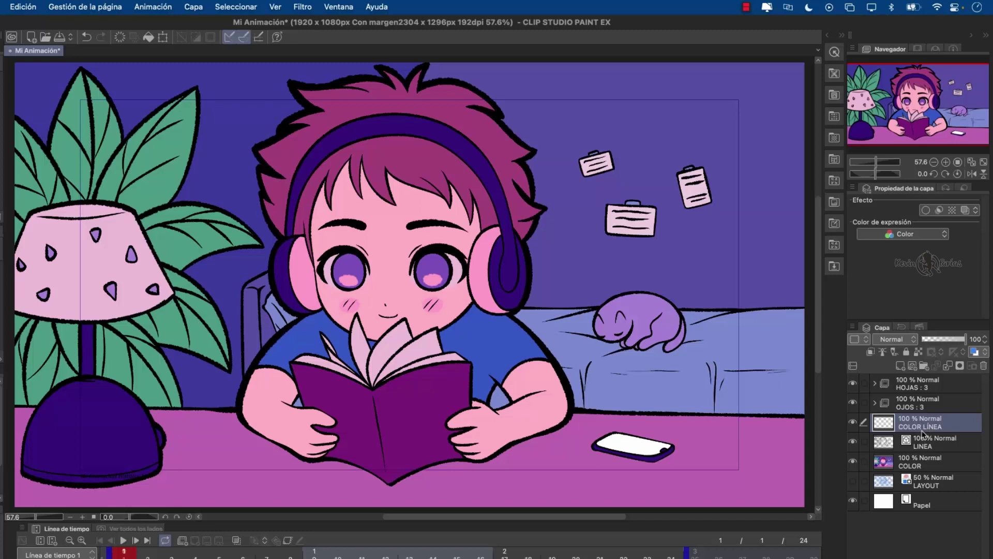
Fill the main COLOR LÍNEA layer with dark purple and clip it to the LINEA layer below
left_click(26, 7)
left_click(68, 182)
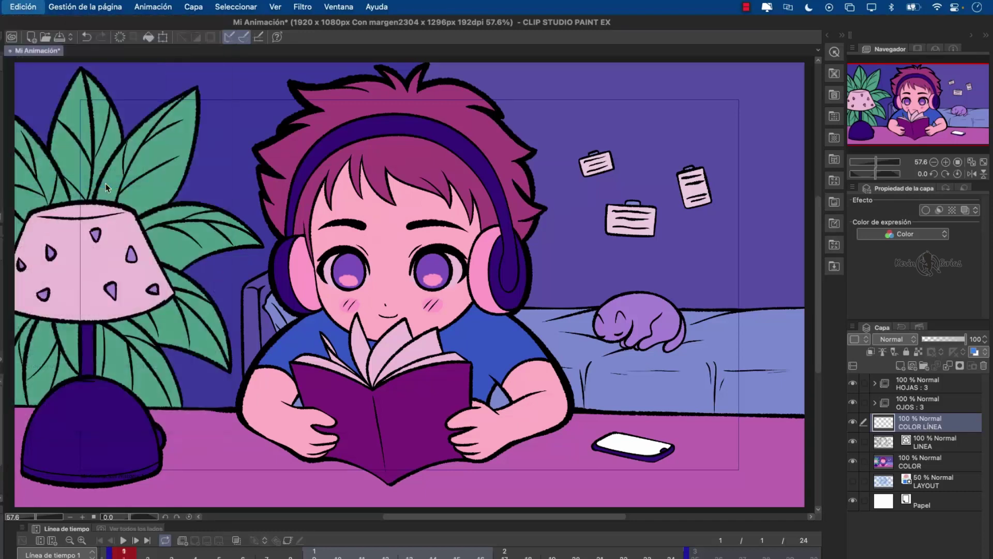
left_click(872, 353)
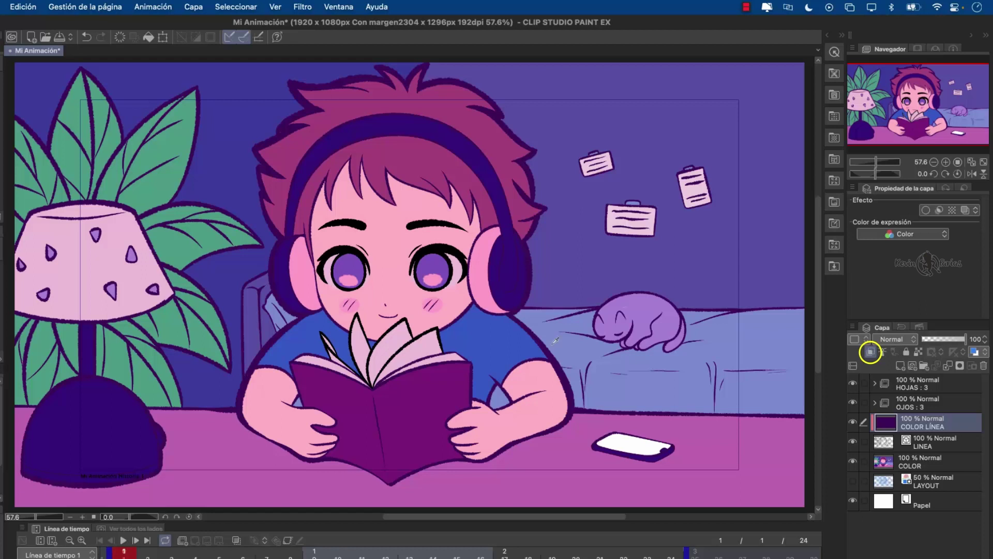
Add a raster layer named COLOR LÍNEA above the LINEA layer in HOJAS cel 1
left_click(928, 403)
left_click(888, 385)
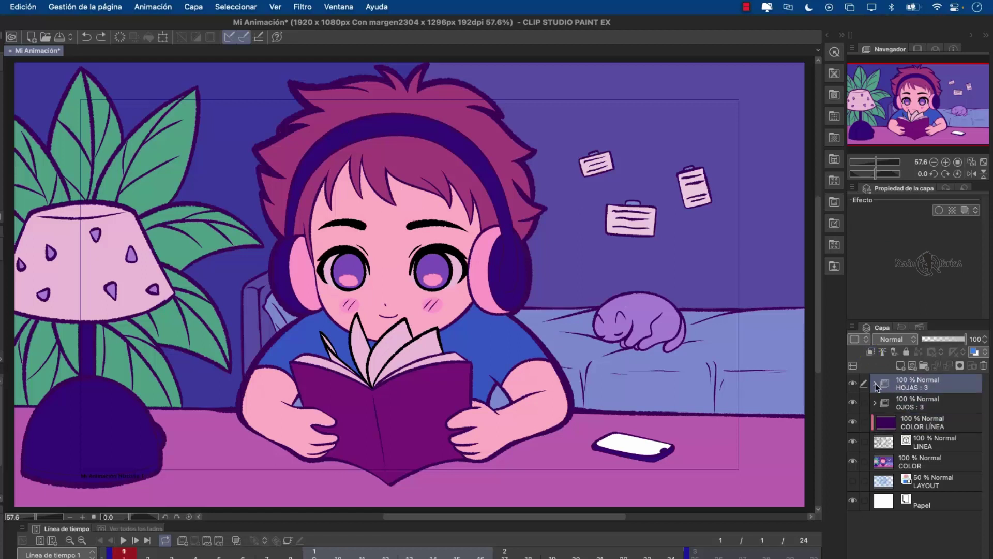
left_click(875, 384)
left_click(942, 442)
left_click(884, 442)
left_click(937, 458)
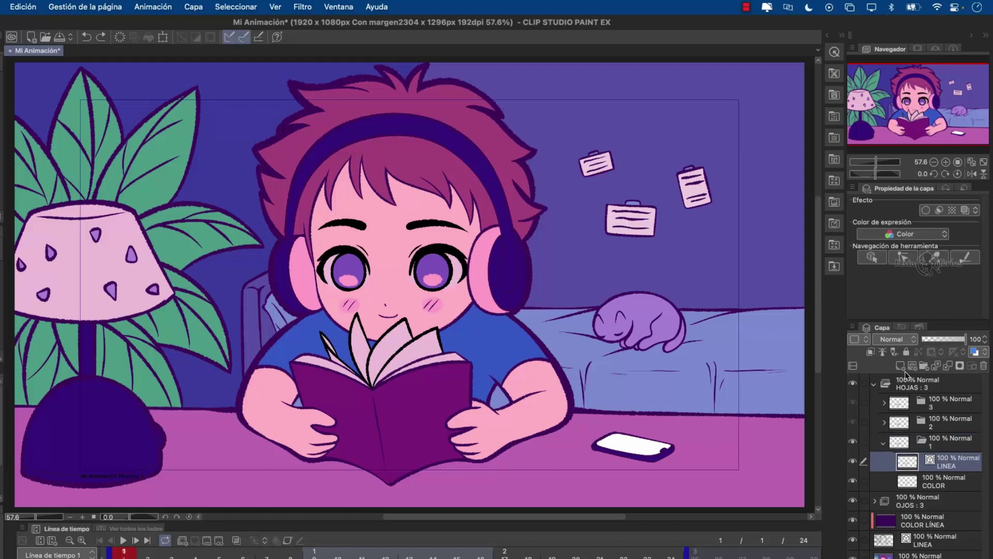
double_click(932, 465)
type("COLOR LÍN")
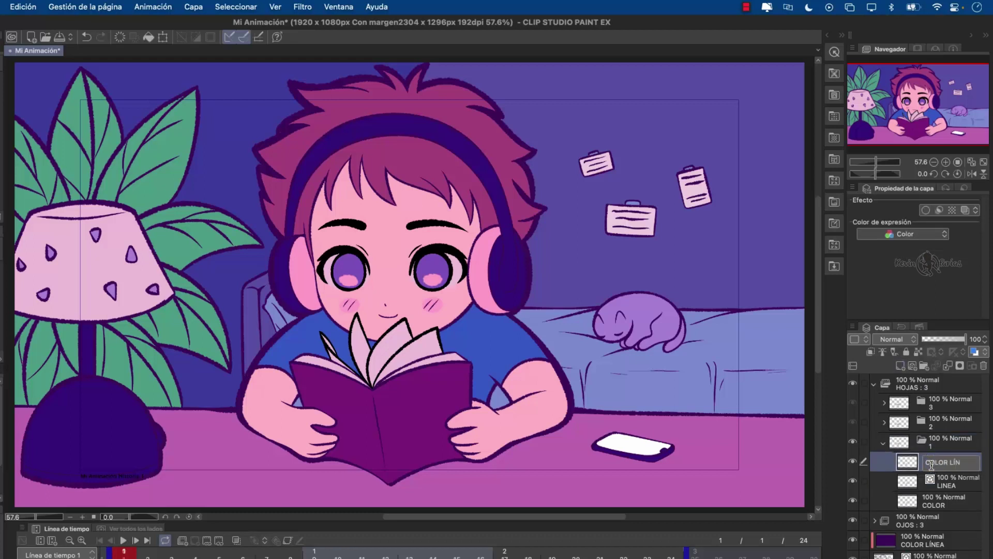
type("EA")
key("Return")
Clip COLOR LÍNEA to the line layer in HOJAS cel 1, fill it with dark purple, and collapse the cel
left_click(871, 351)
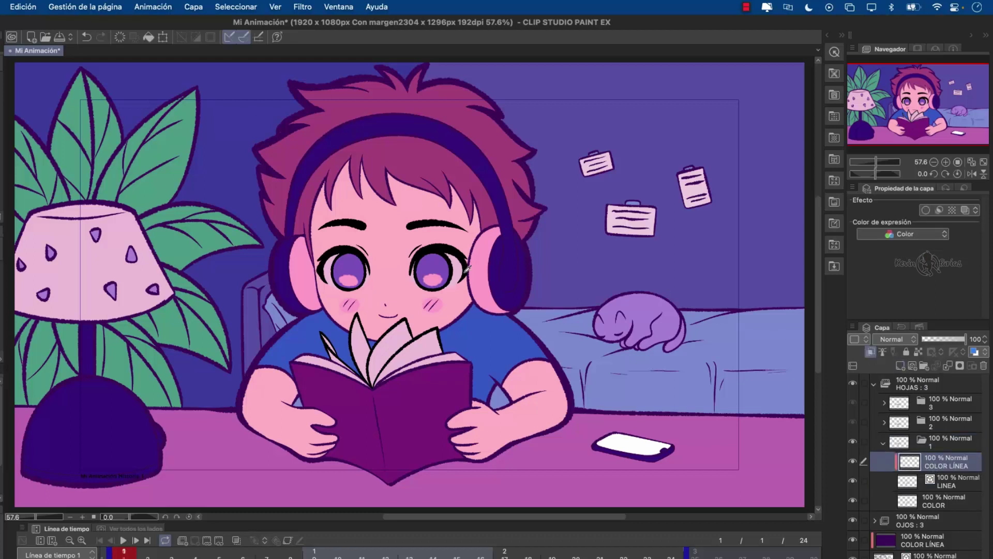
left_click(23, 7)
left_click(50, 181)
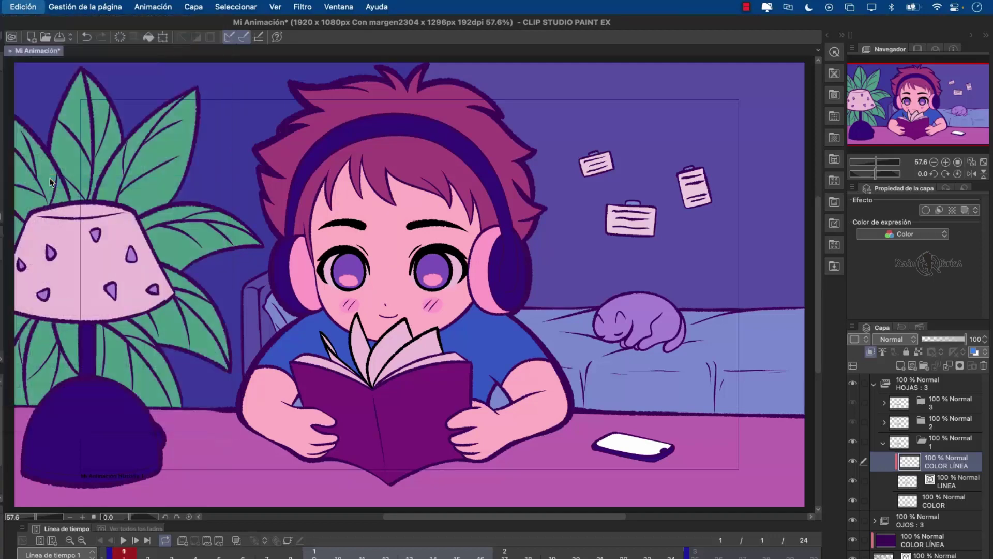
left_click(884, 446)
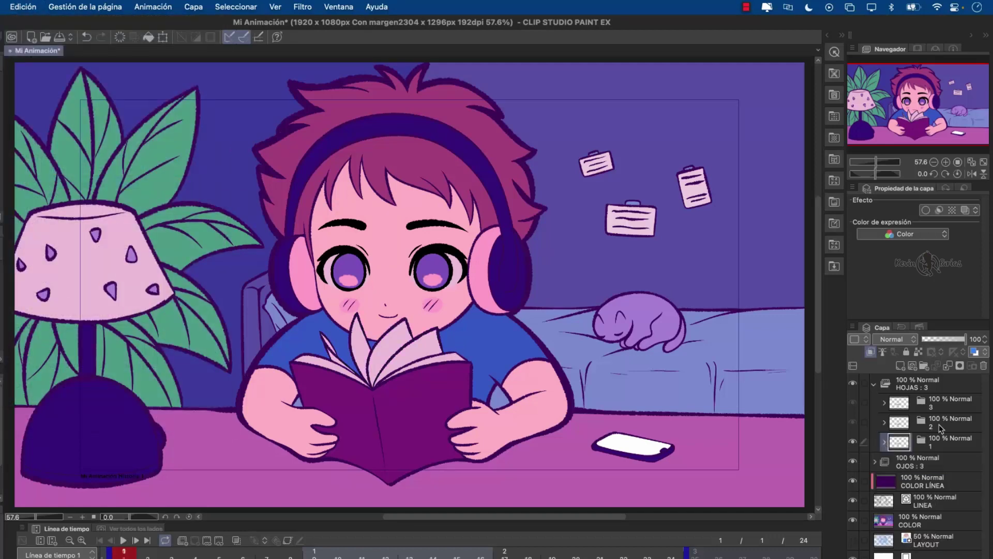
Add a raster layer named COLOR LÍNEA above the LINEA layer in HOJAS cel 2
left_click(941, 427)
left_click(884, 423)
left_click(946, 445)
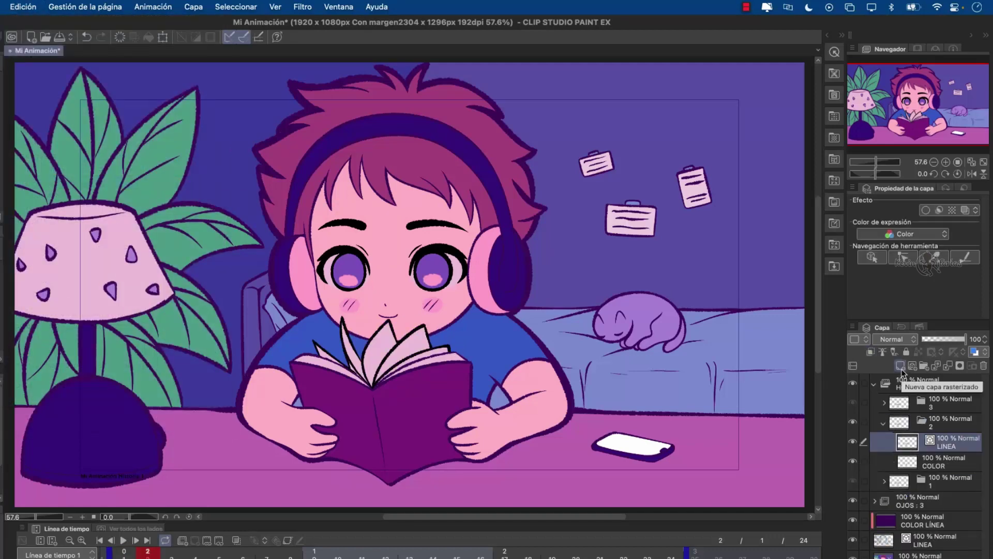
left_click(901, 365)
double_click(939, 442)
type("COLOR LÍNEA")
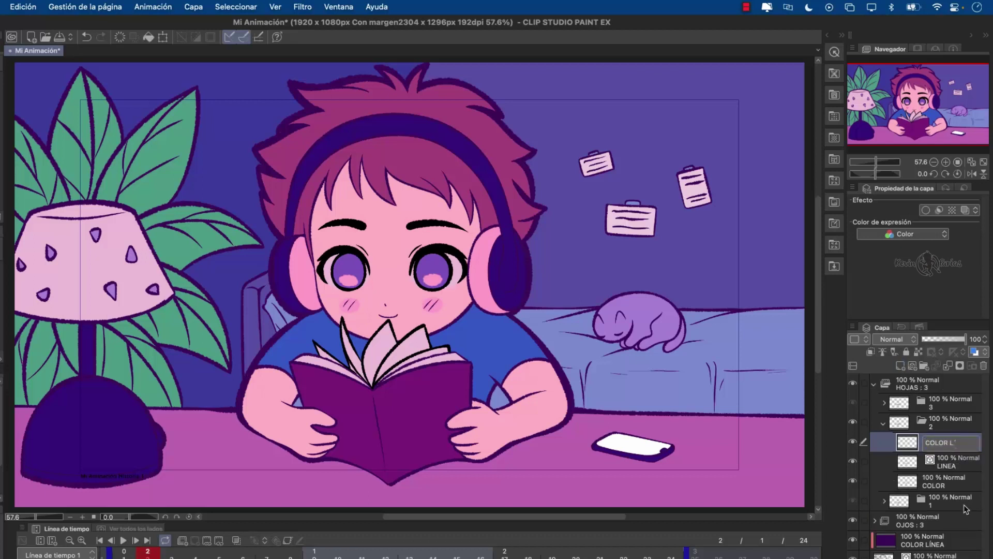
key("Return")
Clip COLOR LÍNEA to the line layer in HOJAS cel 2, fill it with dark purple, and collapse the cel
left_click(871, 352)
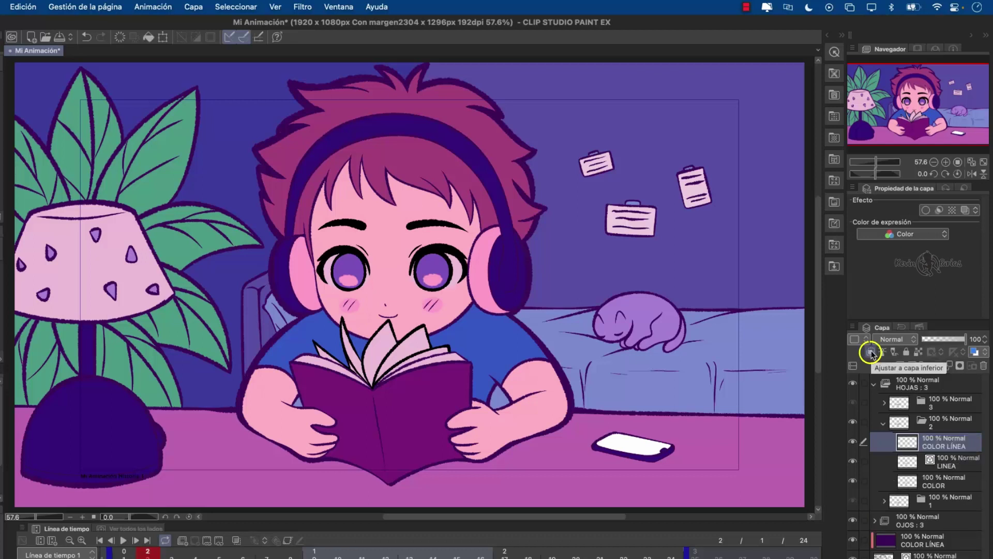
left_click(30, 10)
left_click(62, 181)
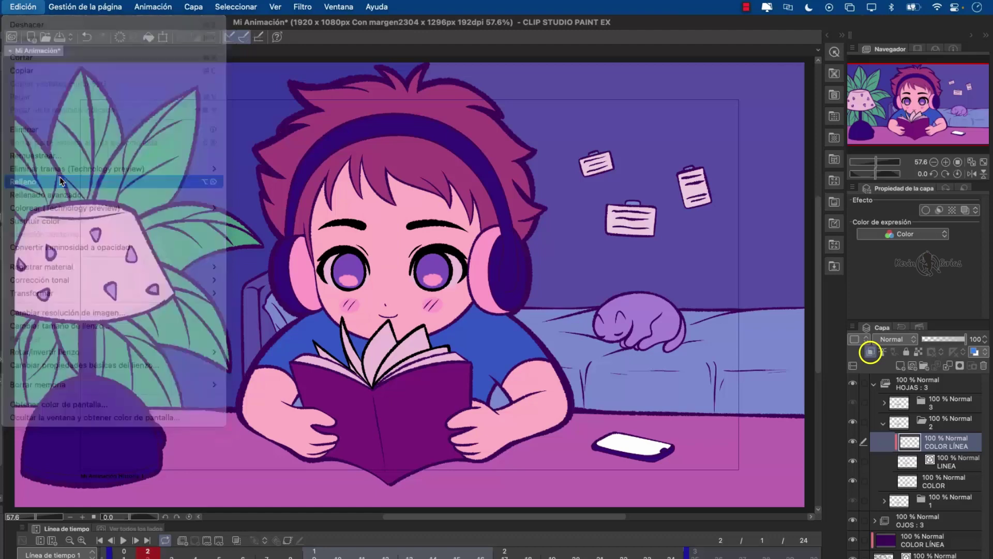
left_click(882, 423)
Add a raster layer named COLOR LINEA above the LINEA layer in HOJAS cel 3
left_click(884, 403)
left_click(955, 420)
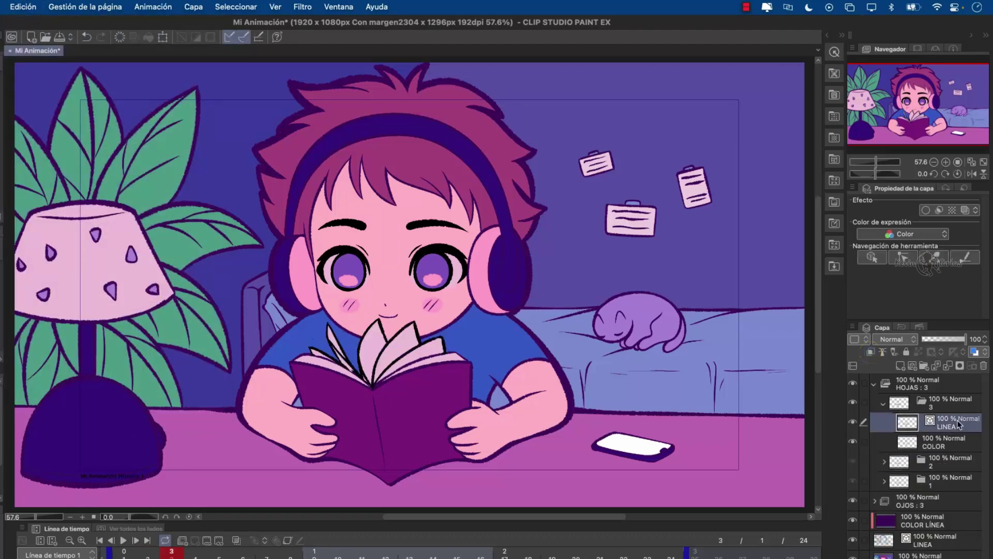
left_click(900, 365)
double_click(945, 430)
type("COLOR LINEA")
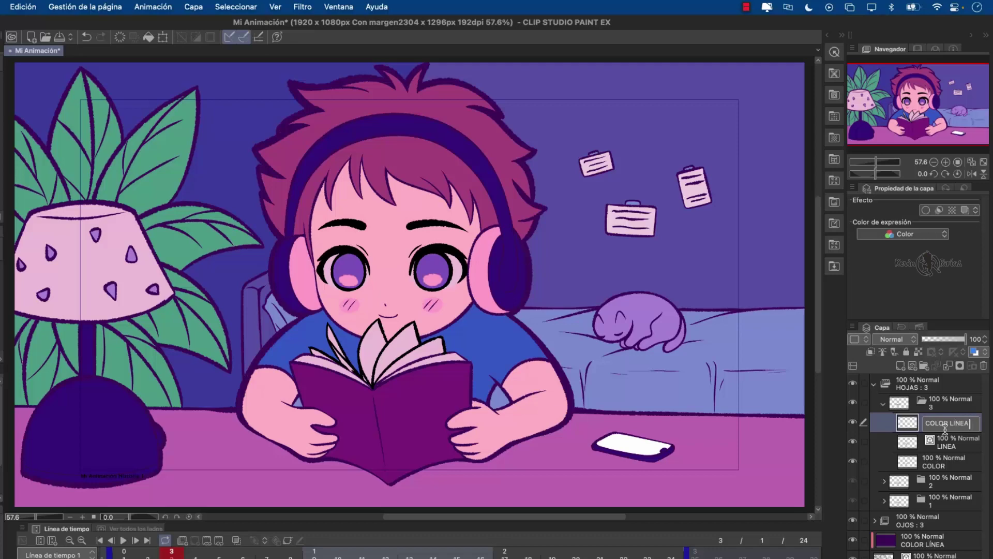
key("Return")
Fill the clipped COLOR LINEA layer of HOJAS cel 3 with dark purple and collapse the HOJAS folder
left_click(34, 9)
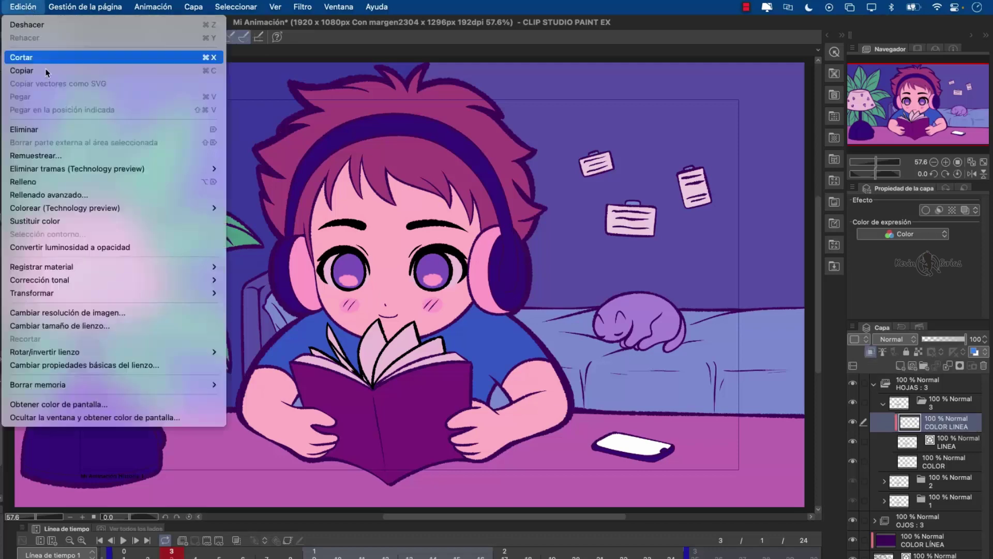
left_click(23, 181)
left_click(884, 404)
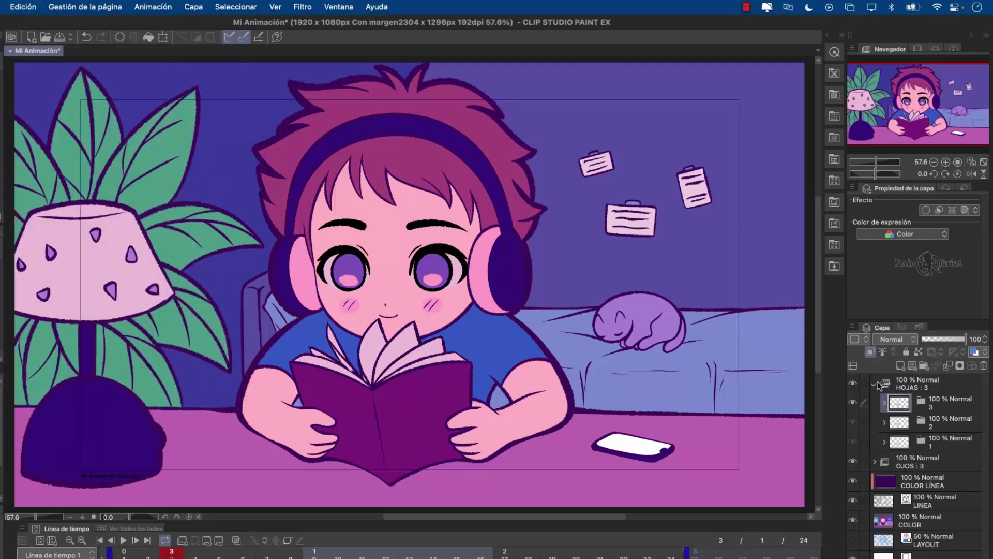
left_click(874, 385)
Add a raster layer named COLOR LINEA above the LINEA layer in OJOS cel 1
left_click(914, 384)
left_click(915, 403)
left_click(875, 404)
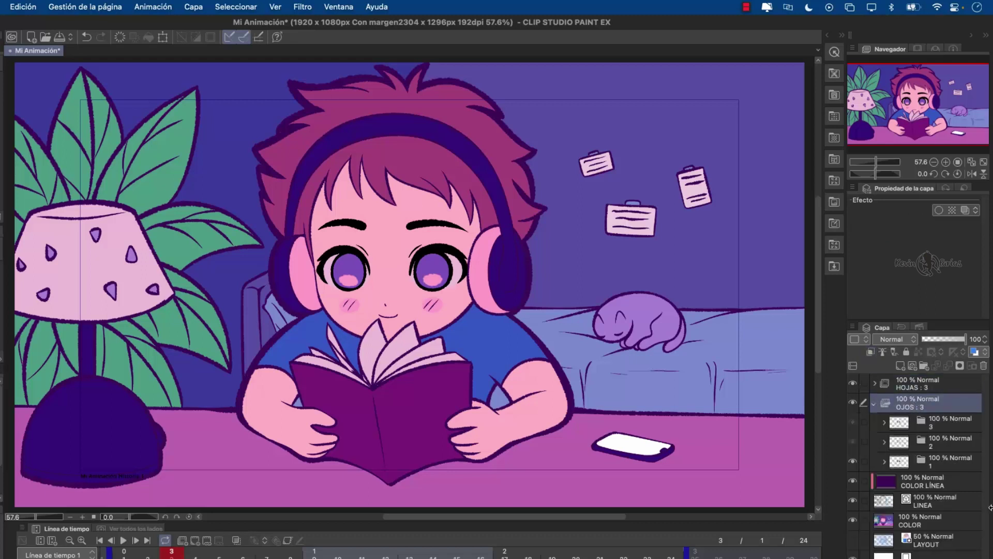
left_click(897, 462)
left_click(885, 462)
left_click(951, 483)
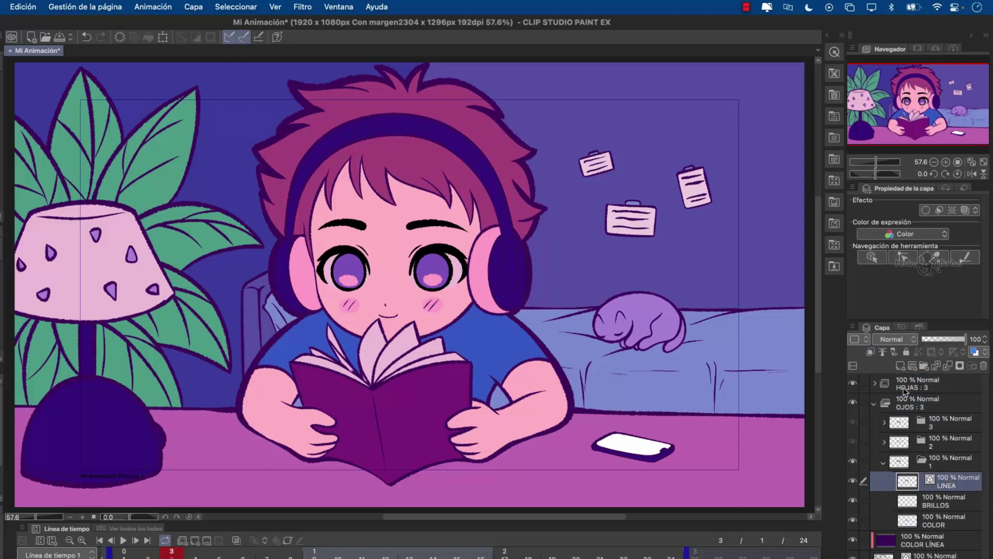
left_click(900, 365)
double_click(931, 485)
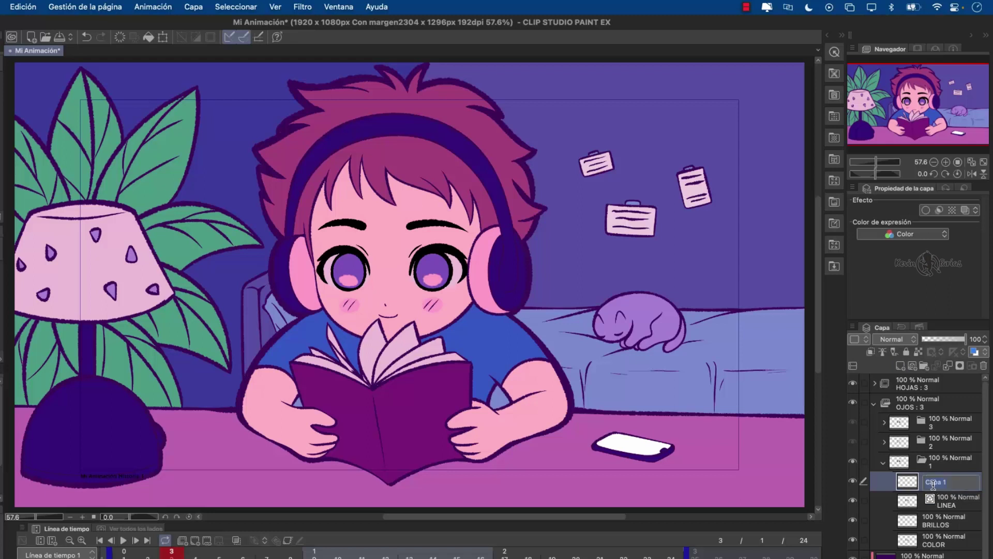
key("Return")
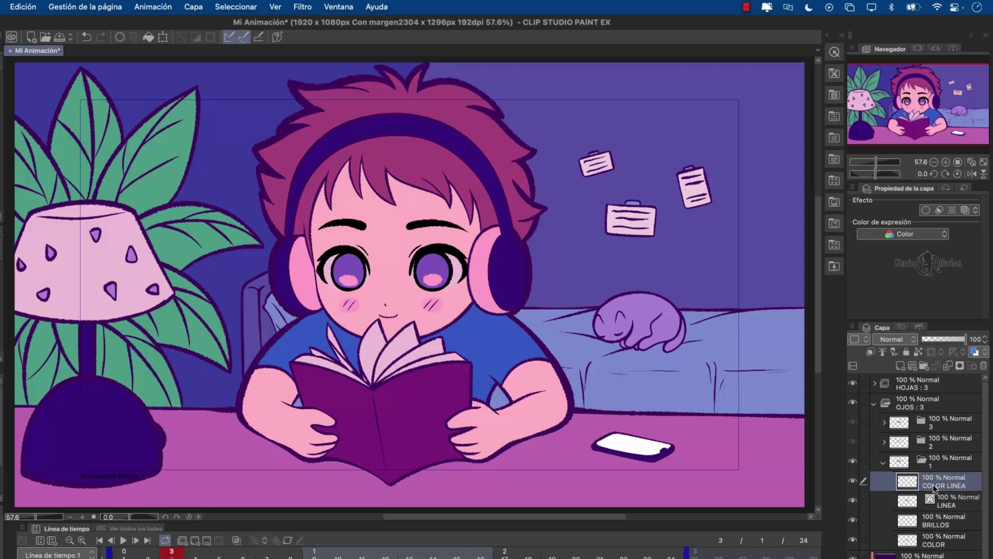
Clip COLOR LINEA to the line layer in OJOS cel 1, fill it with dark purple, and collapse the cel
left_click(871, 352)
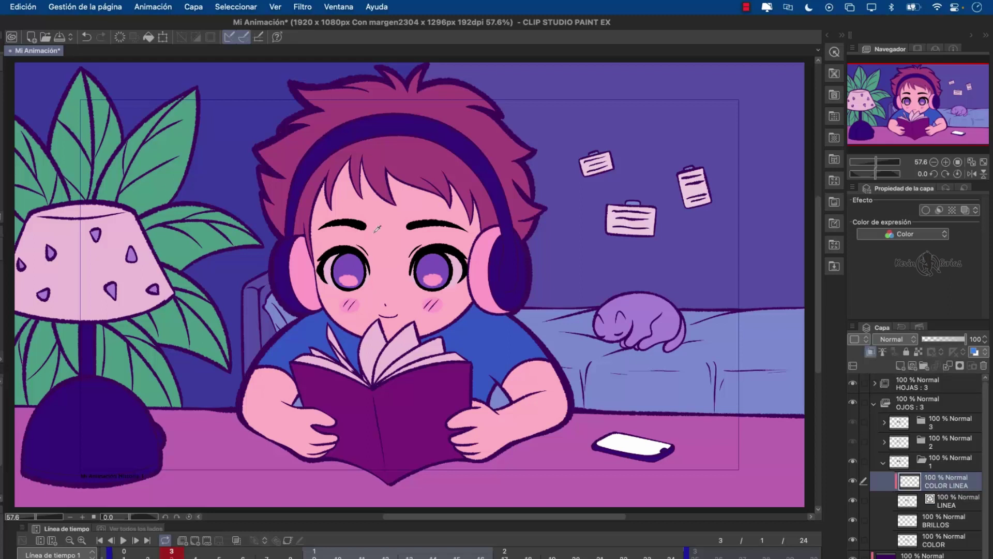
left_click(26, 8)
left_click(53, 182)
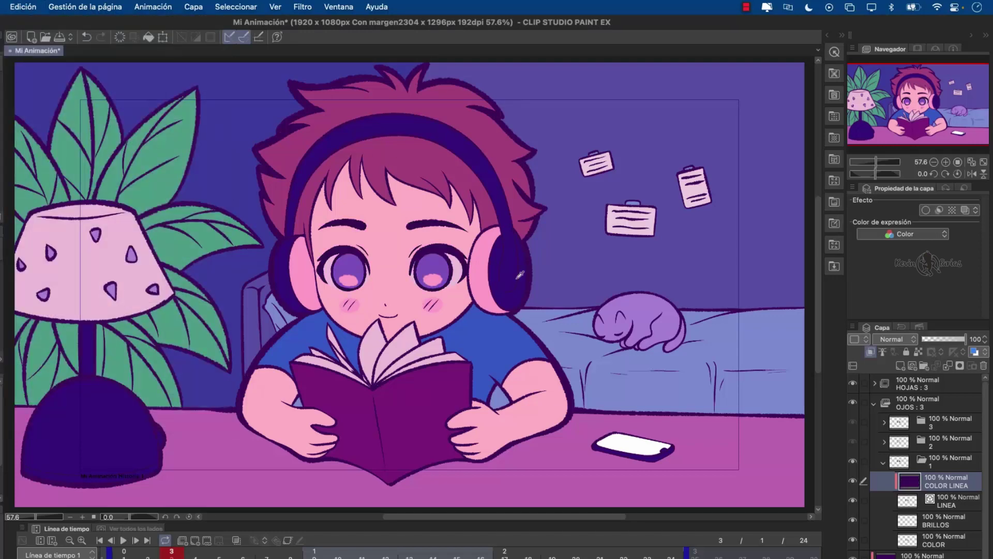
left_click(883, 462)
Add a raster layer named COLOR LINEA above the LINEA layer in OJOS cel 2
left_click(951, 443)
left_click(884, 442)
left_click(947, 462)
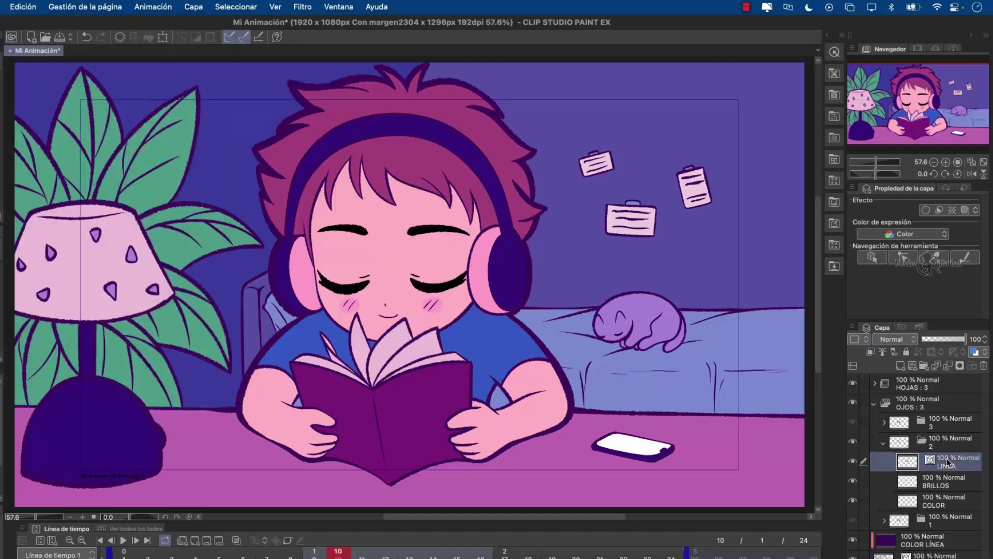
left_click(901, 366)
double_click(937, 465)
type("COLOR LINE")
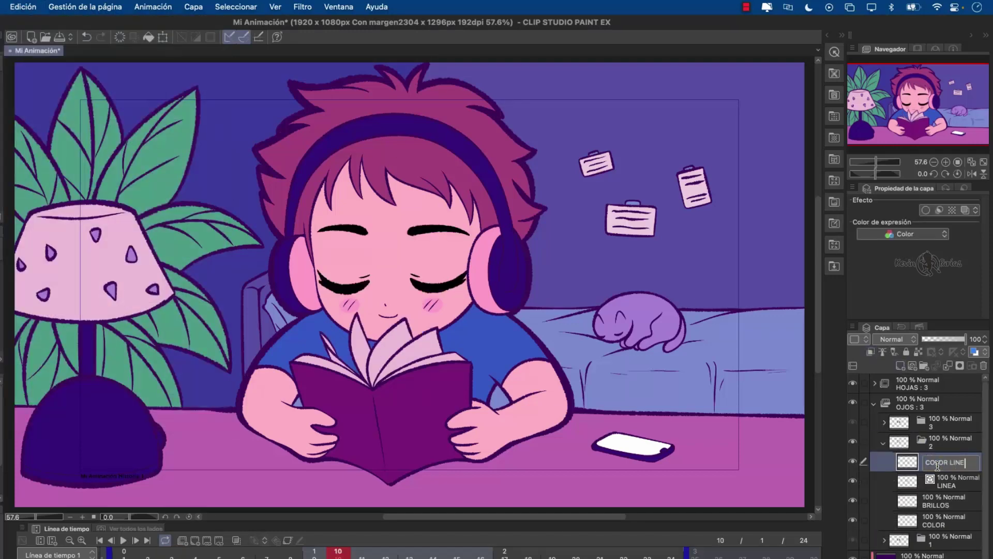
type("A")
key("Return")
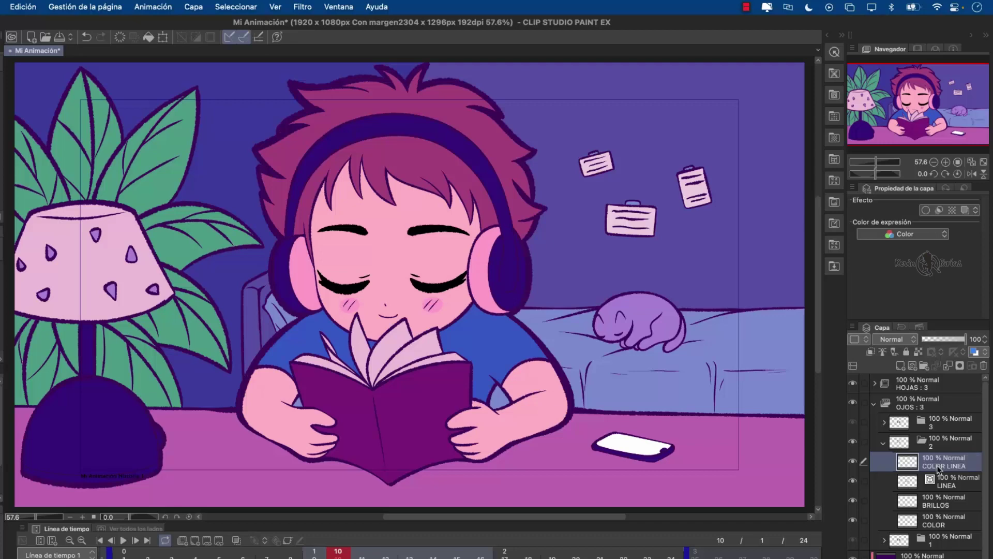
Clip COLOR LINEA to the line layer in OJOS cel 2, fill it with dark purple, and collapse the cel
left_click(871, 353)
left_click(19, 7)
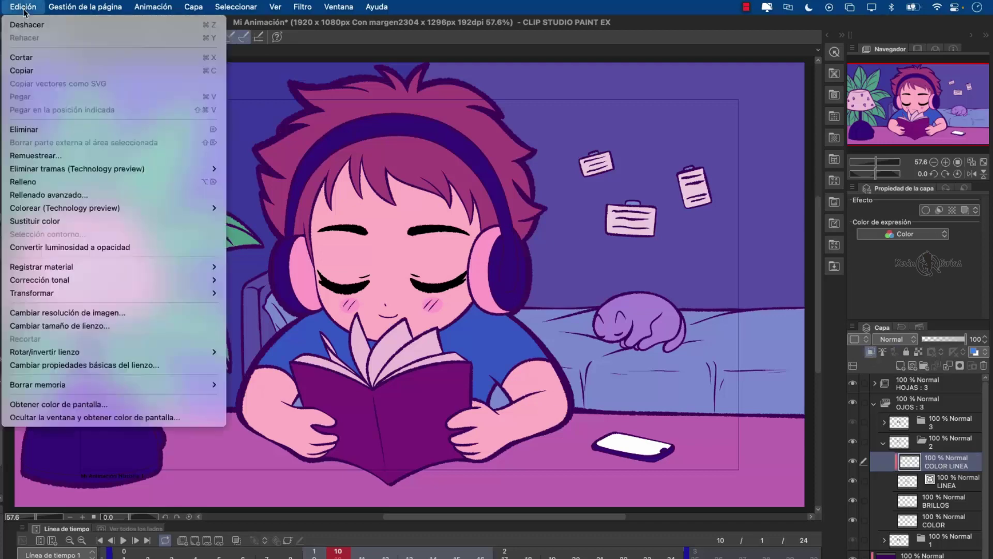
left_click(49, 185)
left_click(883, 443)
Add a raster layer named COLOR LINEA above the LINEA layer in OJOS cel 3
left_click(949, 425)
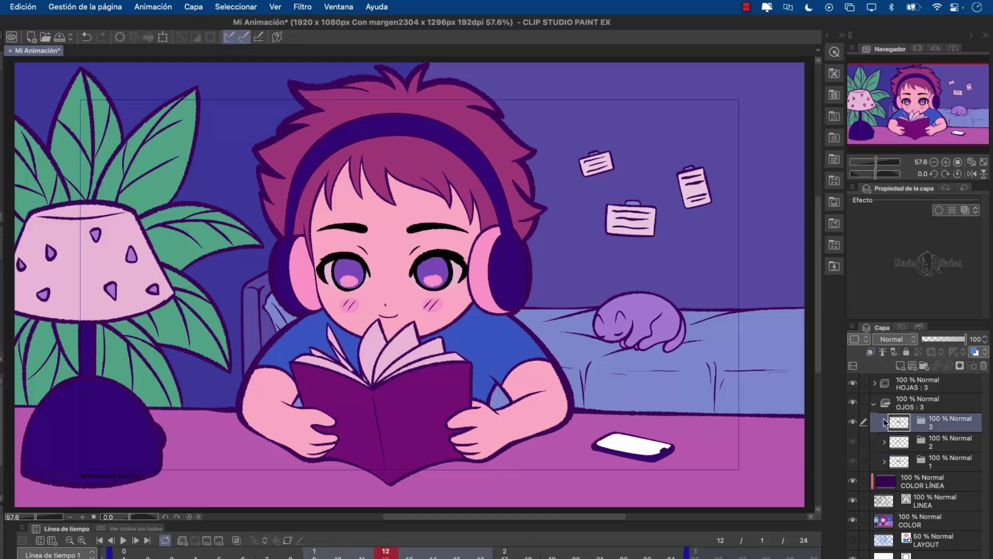
left_click(884, 423)
left_click(951, 444)
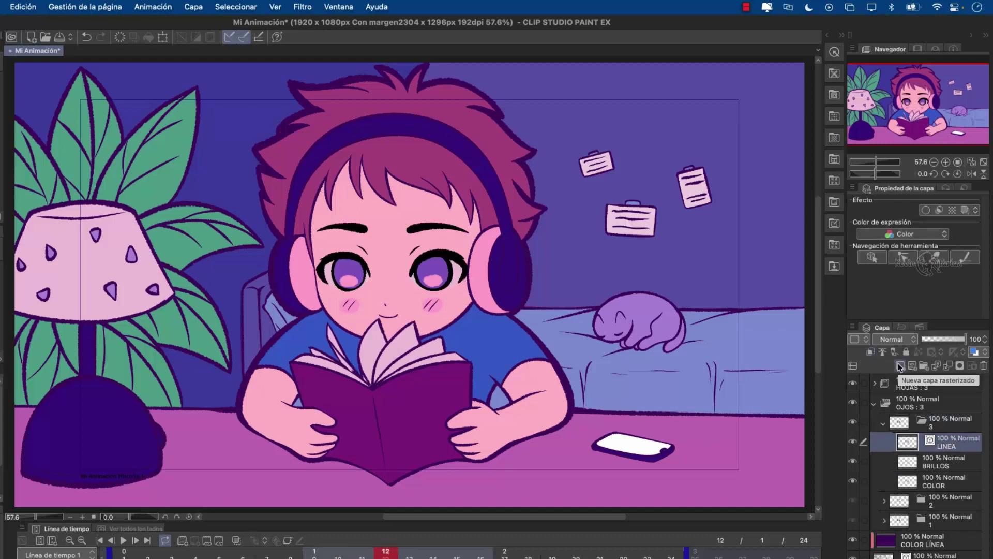
left_click(899, 366)
double_click(930, 443)
type("COLOR LINE")
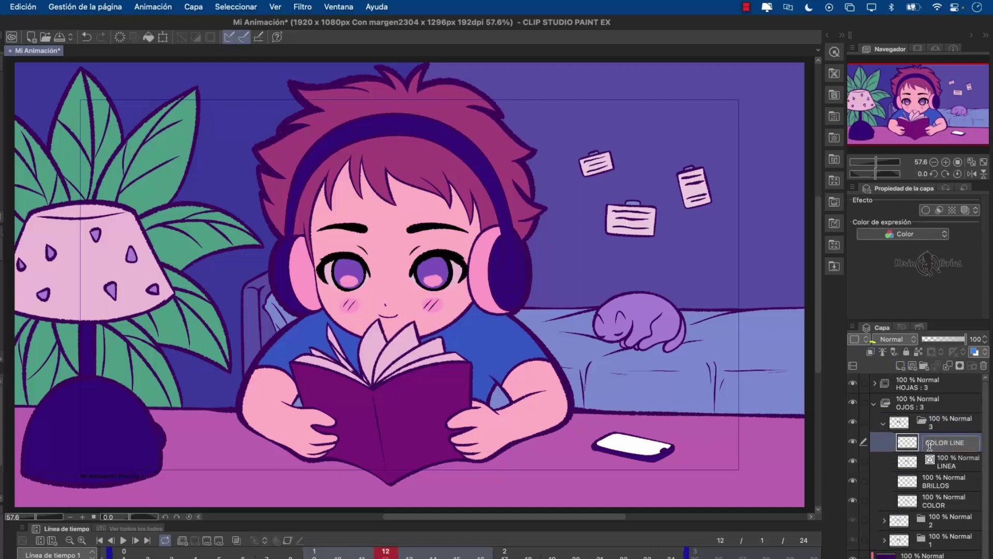
type("A")
key("Return")
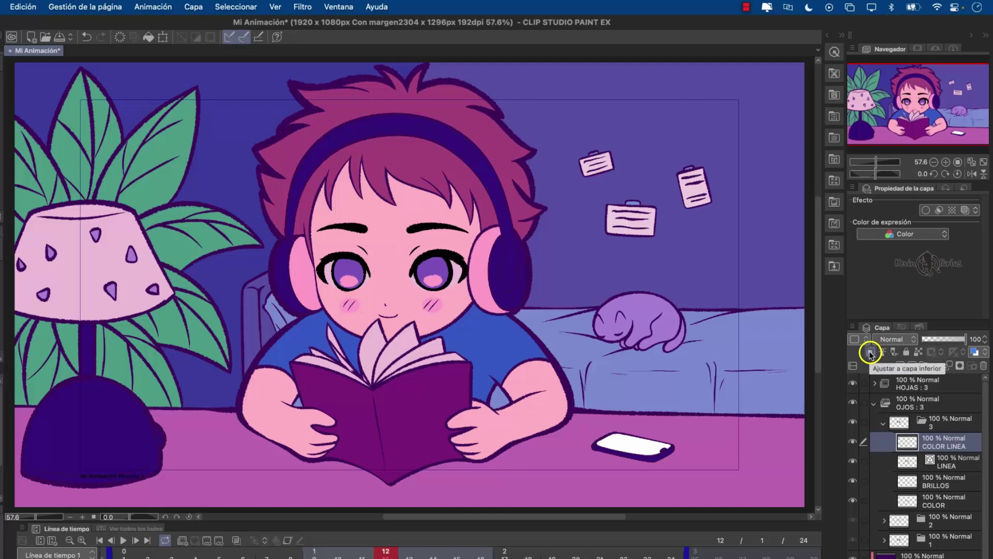
Clip COLOR LINEA to the line layer in OJOS cel 3, fill it with dark purple, and collapse the cel and the OJOS folder
left_click(871, 353)
left_click(23, 6)
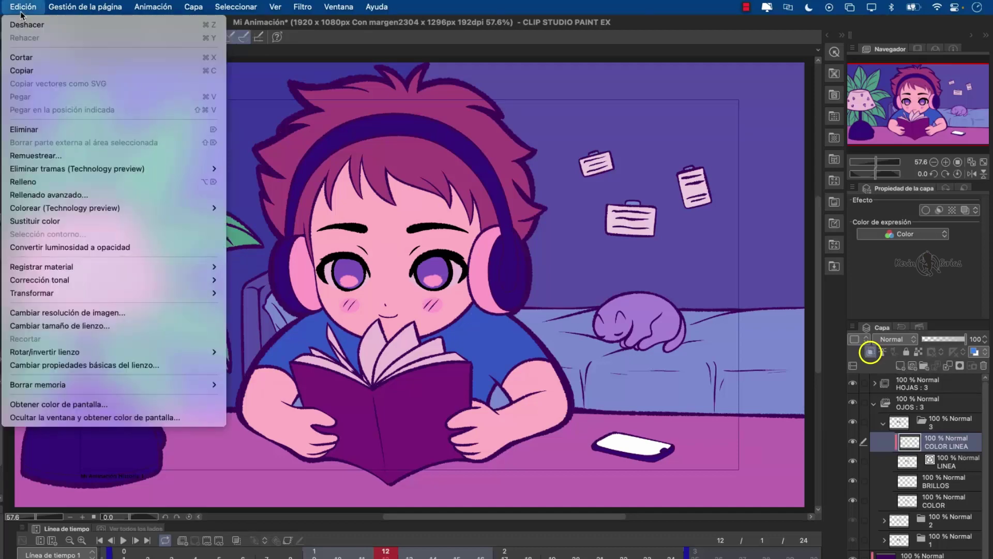
left_click(44, 182)
left_click(883, 424)
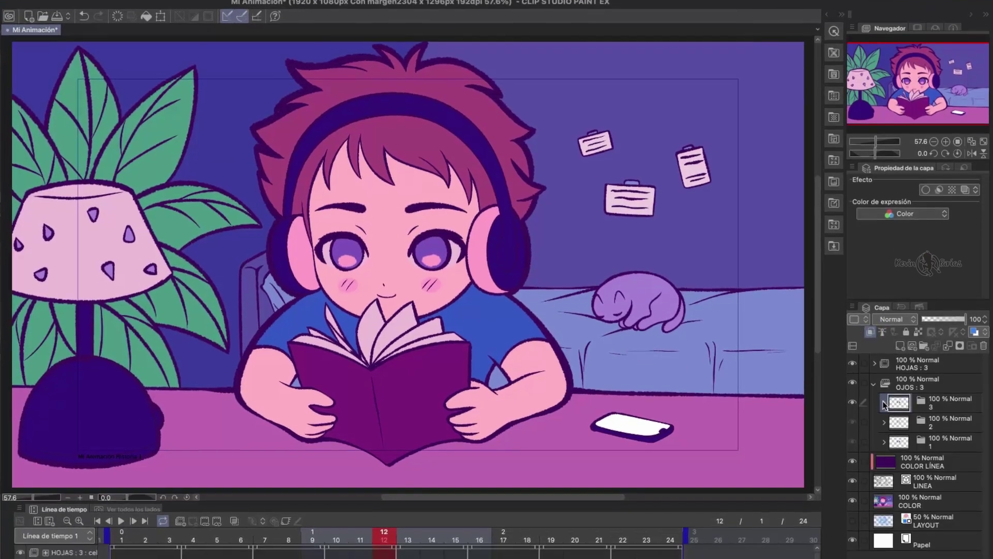
left_click(874, 404)
Play the animation from frame 1 to check the recoloured line art
left_click_drag(306, 555, 211, 556)
left_click(117, 496)
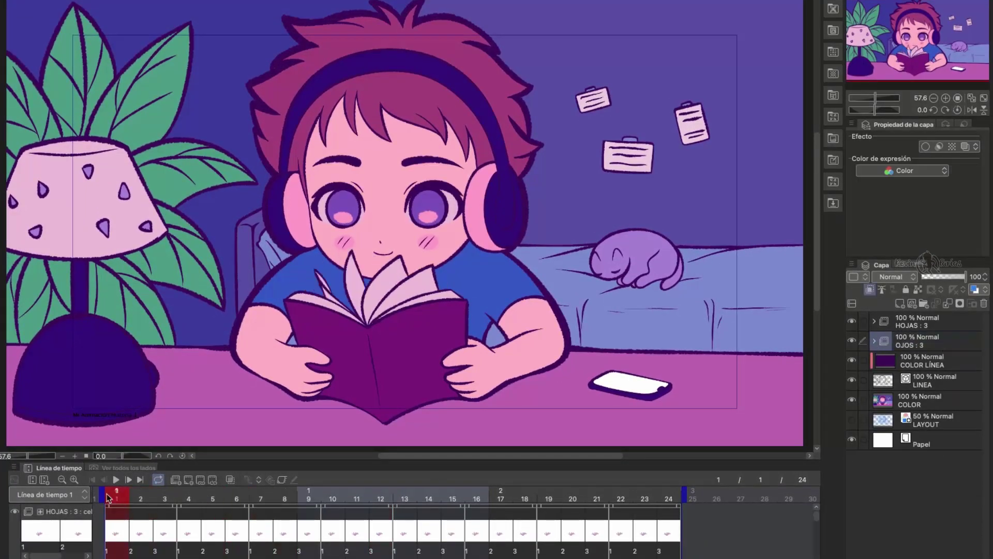
left_click(116, 479)
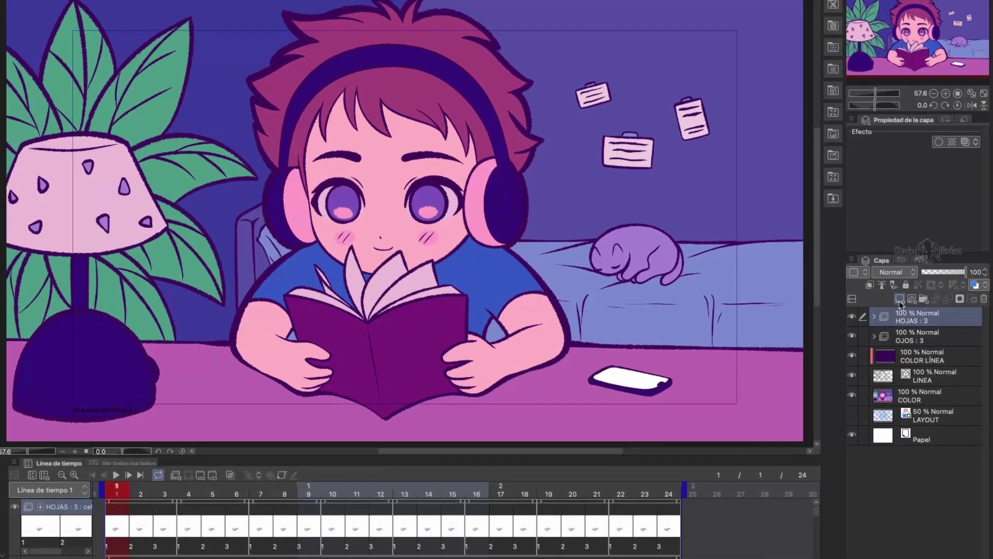
Add a raster layer named AMBIENTE above the HOJAS folder and fill it with dark purple
left_click(904, 305)
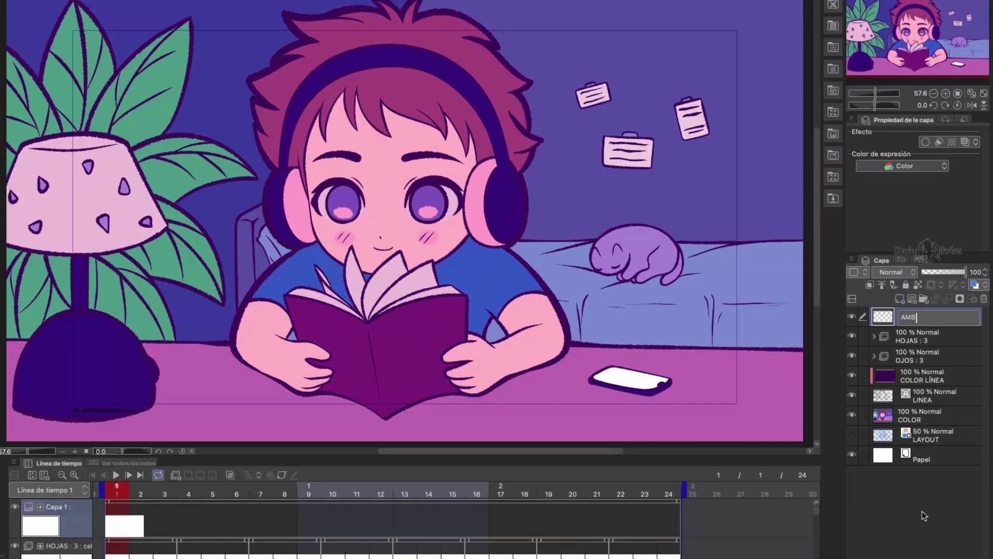
key("Return")
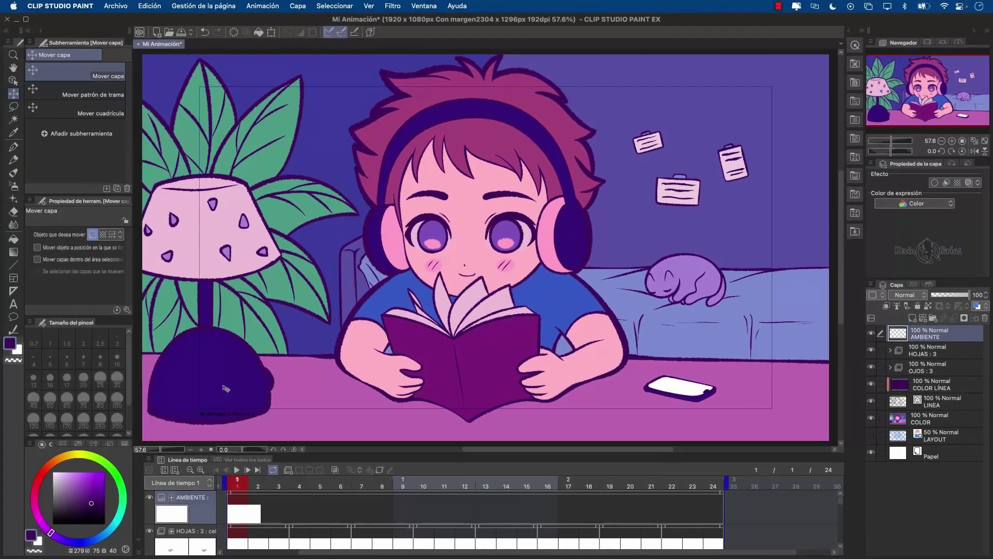
left_click(151, 6)
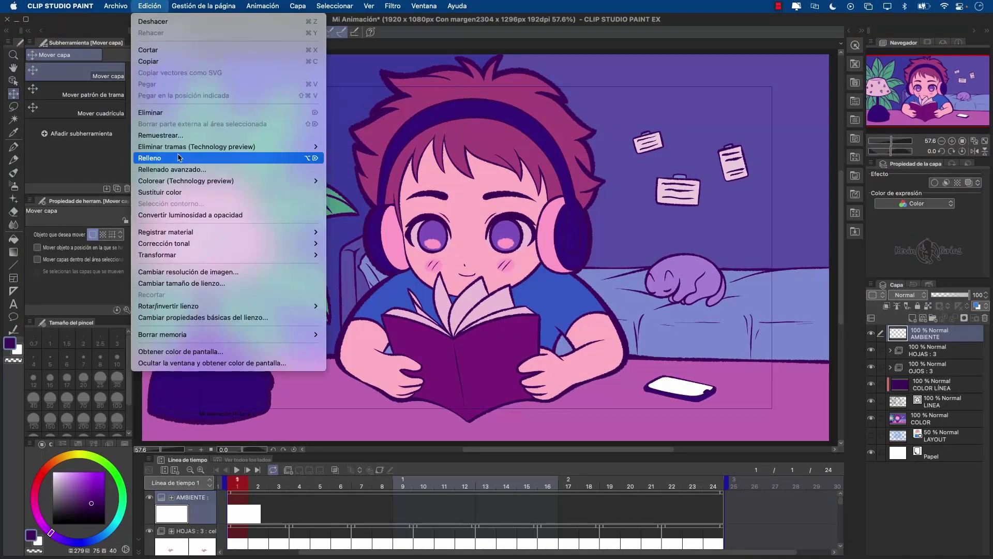
left_click(155, 158)
Set the AMBIENTE layer to Multiplicación at 70% opacity and preview the animation
left_click(892, 315)
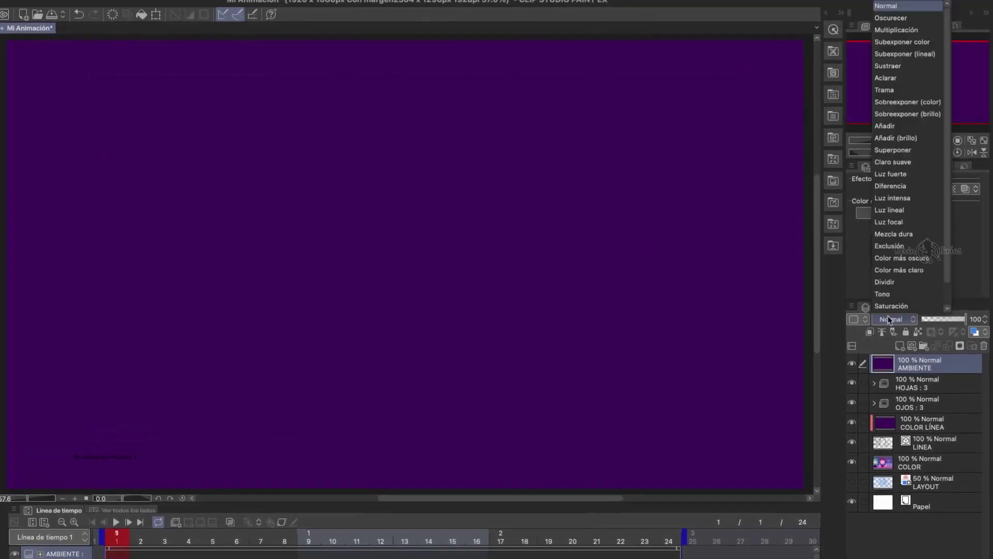
left_click(896, 30)
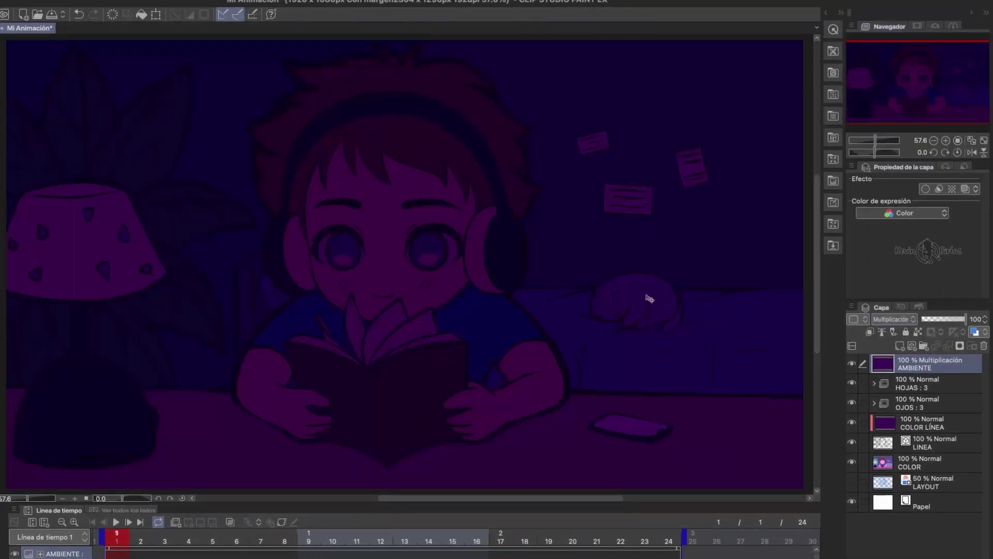
left_click(969, 319)
key("Return")
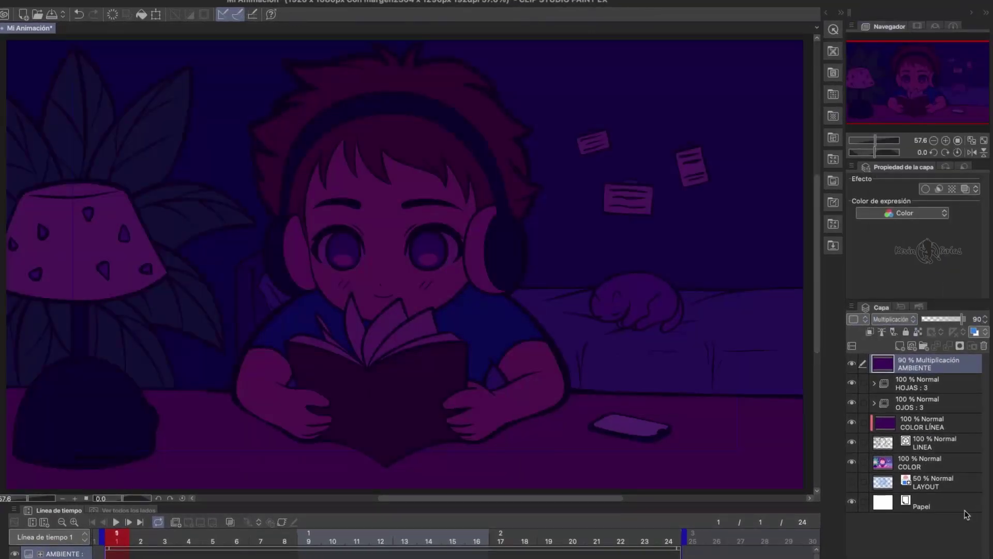
left_click(976, 319)
type("70")
key("Return")
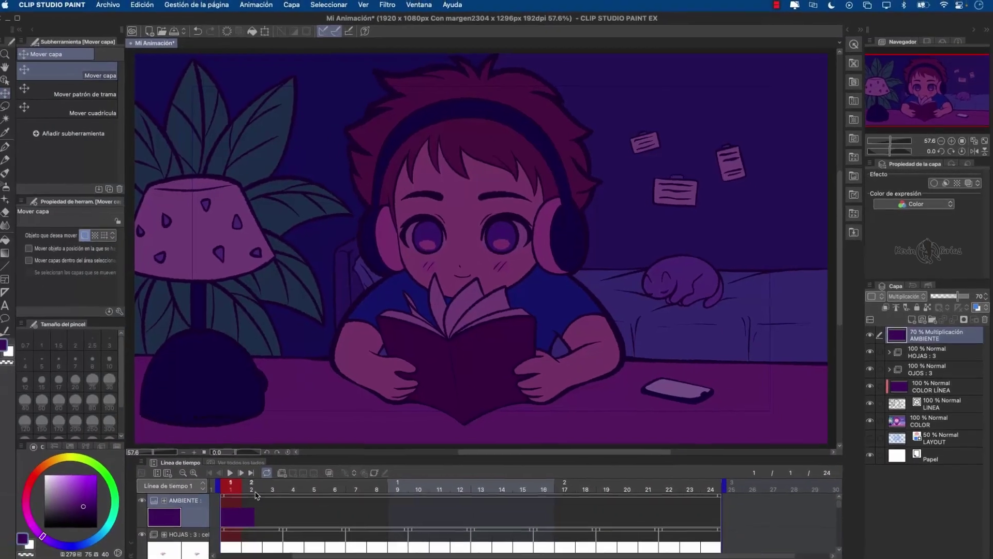
left_click(229, 473)
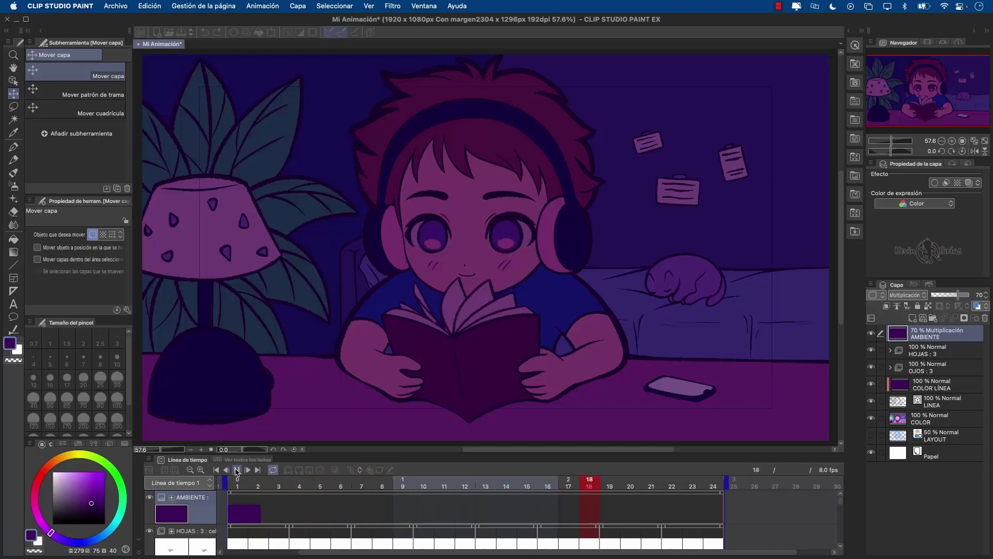
left_click(237, 470)
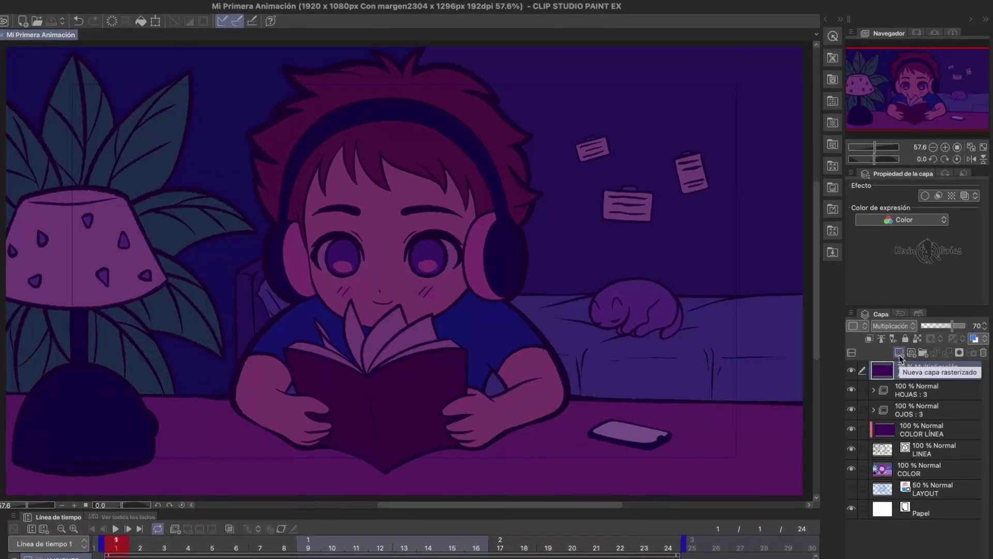
Add a raster layer named SOMBRA above AMBIENTE with the Multiplicación blending mode
left_click(899, 355)
left_click(902, 326)
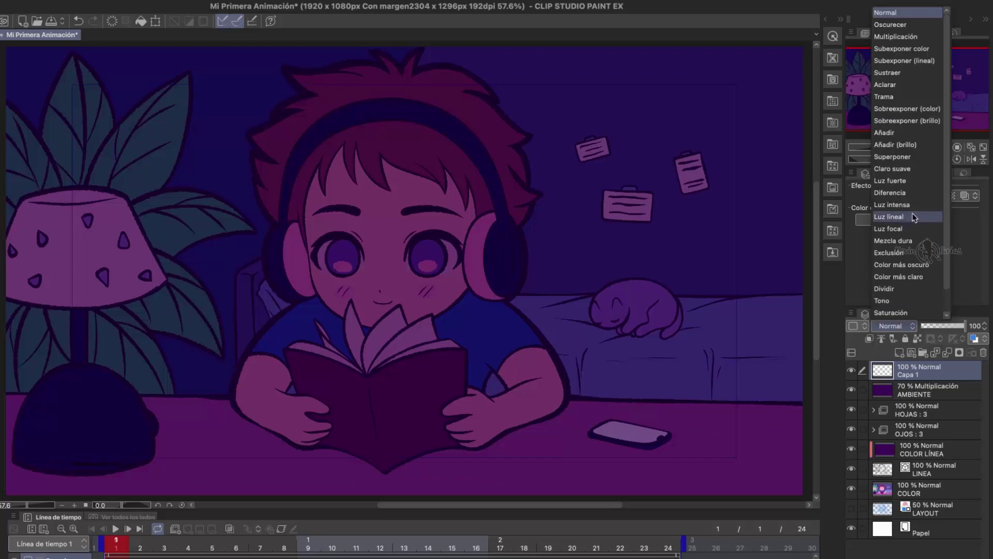
left_click(897, 36)
double_click(911, 372)
type("SOMBRA")
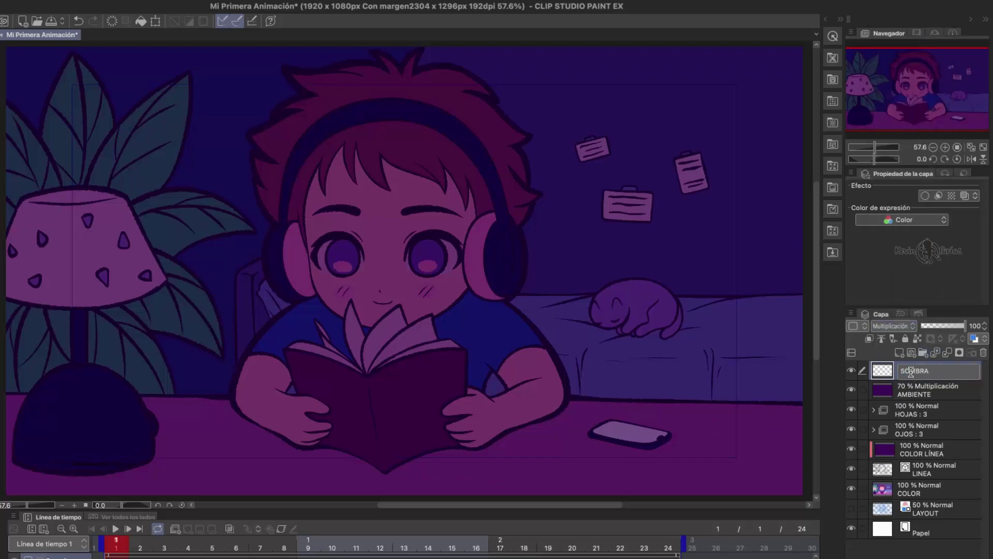
key("Return")
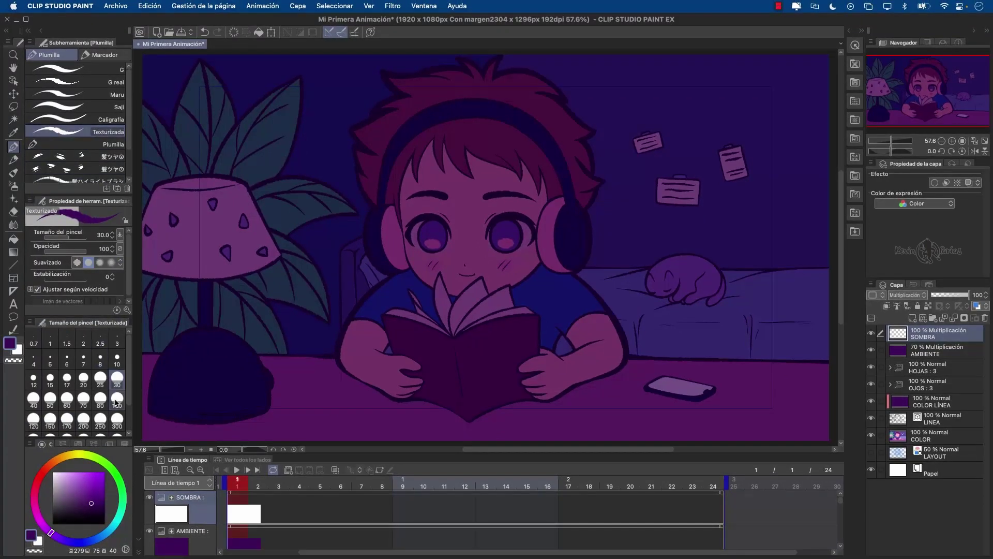
Paint dark purple shadow over the wall and bed on the child's right-hand side with the Texturizada pen, refining the hair edge at size 100
left_click(118, 418)
mouse_move(759, 131)
left_mouse_down()
mouse_move(802, 155)
mouse_move(717, 103)
mouse_move(657, 150)
mouse_move(696, 232)
mouse_move(644, 290)
mouse_move(750, 311)
mouse_move(641, 188)
mouse_move(562, 58)
left_mouse_up()
left_click(117, 398)
mouse_move(691, 356)
left_mouse_down()
mouse_move(825, 358)
mouse_move(626, 328)
left_mouse_up()
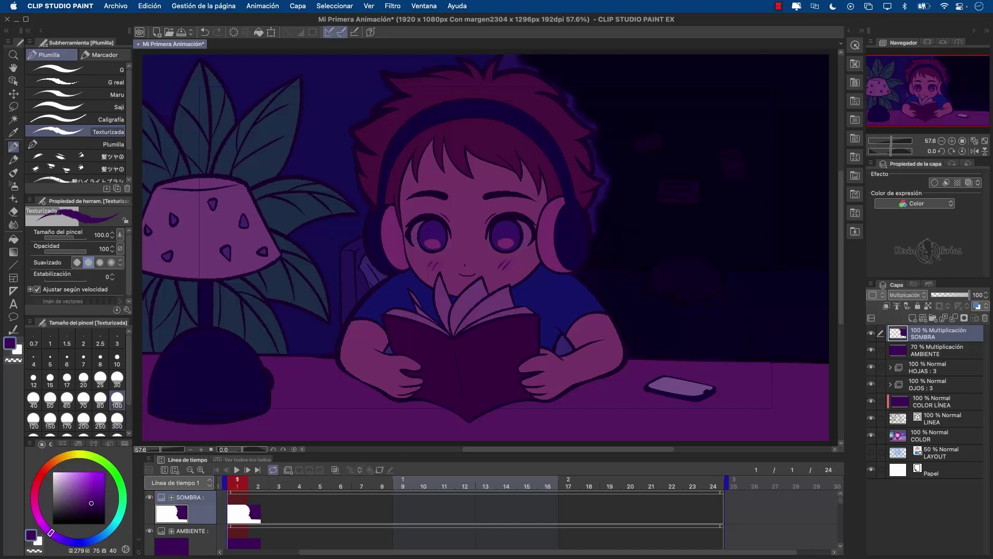
left_click_drag(593, 233, 599, 148)
left_click_drag(568, 102, 517, 62)
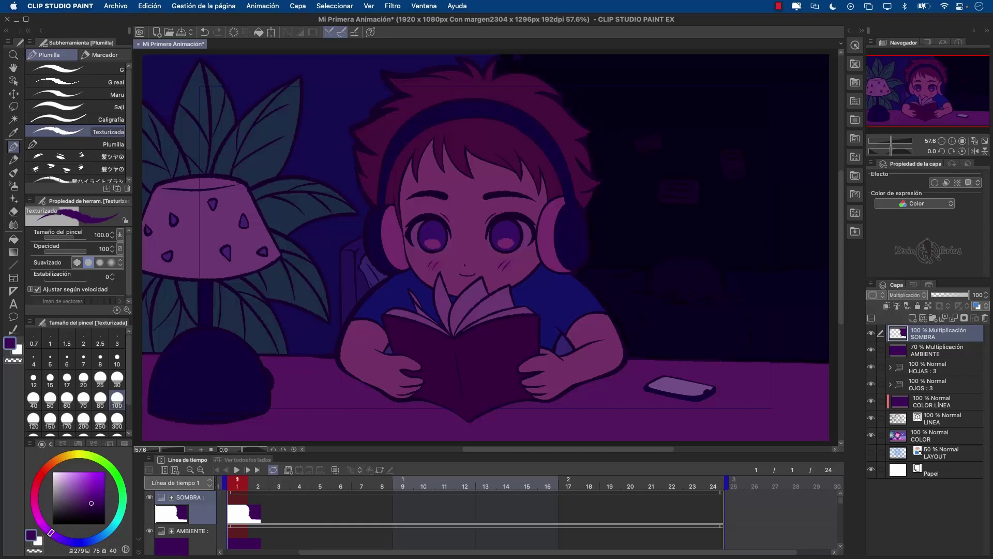
Set the SOMBRA layer's opacity to 70% and paint shadow over the background behind the plant and lamp
left_click(979, 294)
type("70")
key("Return")
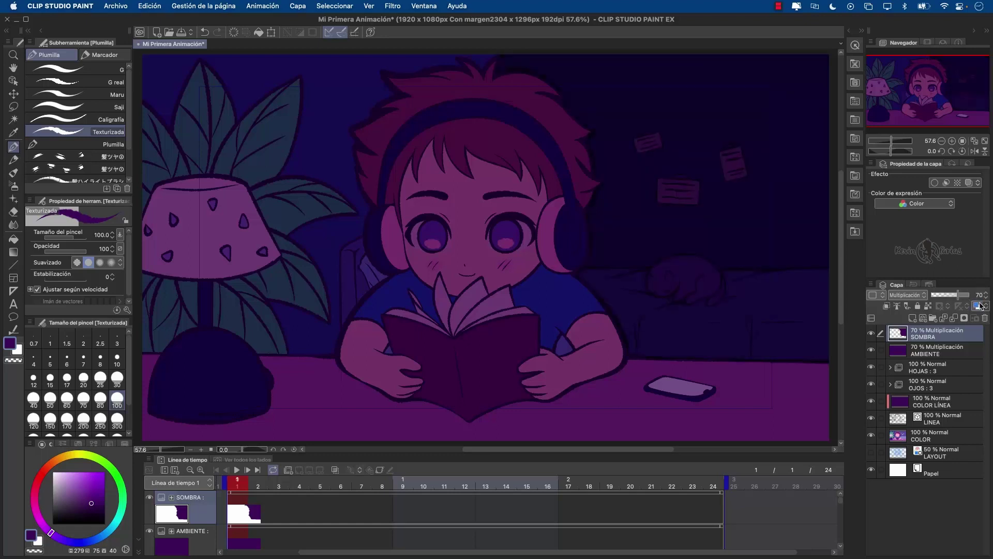
mouse_move(282, 346)
left_mouse_down()
mouse_move(331, 313)
mouse_move(362, 253)
mouse_move(310, 240)
mouse_move(363, 212)
mouse_move(305, 150)
mouse_move(367, 78)
mouse_move(336, 67)
mouse_move(476, 59)
mouse_move(233, 88)
mouse_move(160, 83)
left_mouse_up()
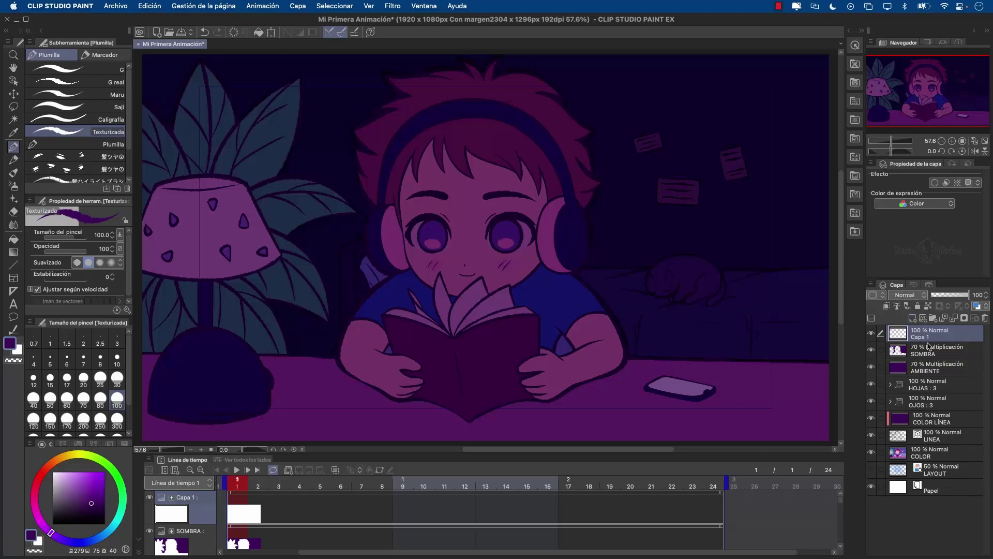
Rename the new raster layer above SOMBRA as LUZ
double_click(926, 333)
type("LUZ")
key("Return")
Paint white light along the left edge of the face and over the whole lampshade, using Texturizada pen sizes 30 and 100
left_click(40, 540)
left_click(117, 379)
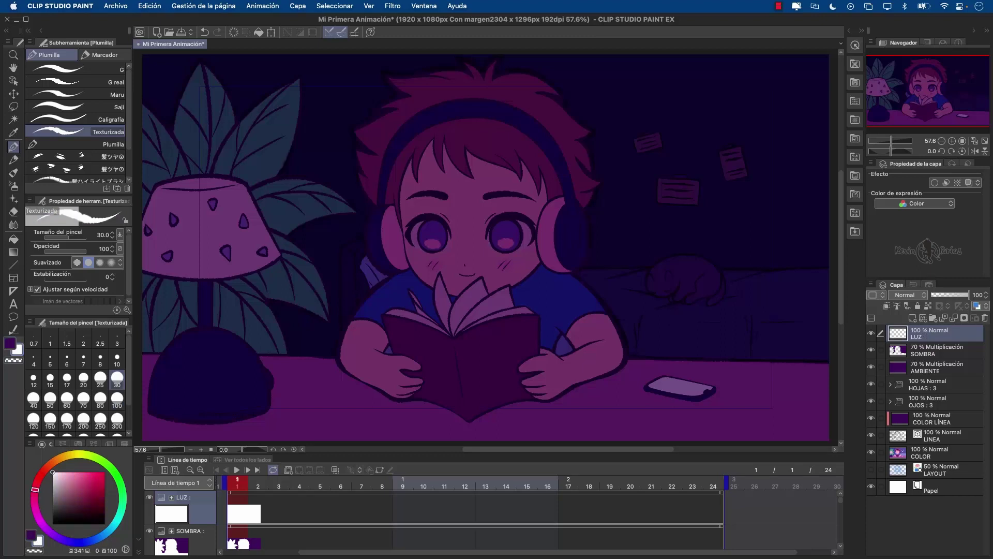
mouse_move(434, 286)
left_mouse_down()
mouse_move(402, 231)
mouse_move(412, 156)
left_mouse_up()
mouse_move(280, 253)
left_mouse_down()
mouse_move(231, 181)
mouse_move(144, 231)
mouse_move(237, 273)
mouse_move(144, 268)
left_mouse_up()
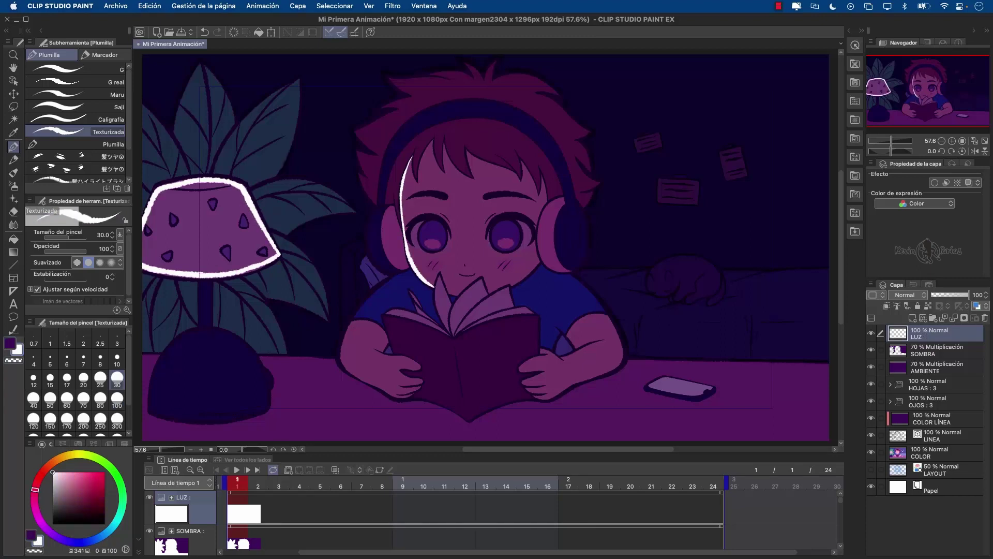
left_click(117, 400)
mouse_move(151, 225)
left_mouse_down()
mouse_move(222, 266)
mouse_move(250, 220)
mouse_move(175, 236)
mouse_move(231, 235)
left_mouse_up()
left_click(117, 379)
Set the LUZ layer to Añadir (brillo) at 50% opacity
left_click(906, 295)
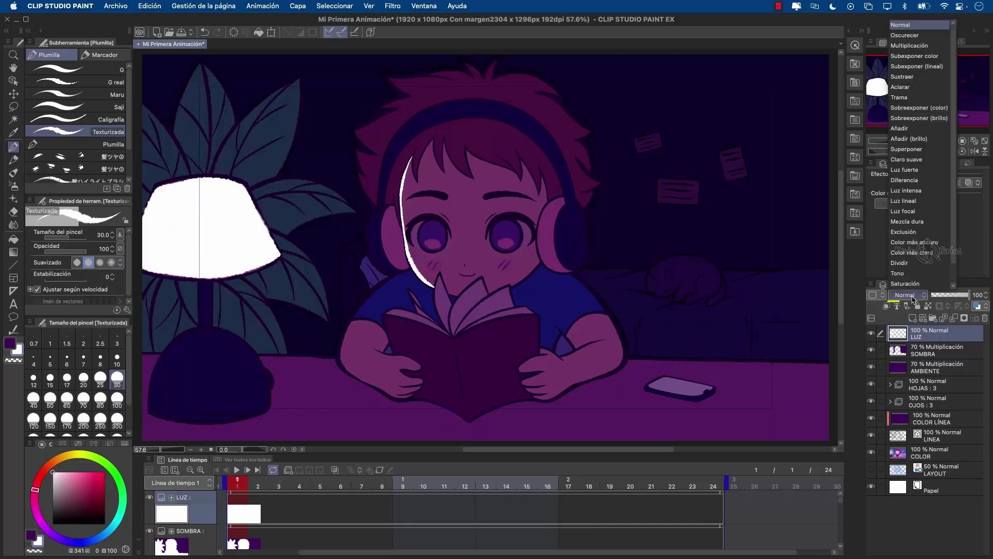
left_click(919, 143)
left_click_drag(962, 295, 953, 299)
left_click(977, 294)
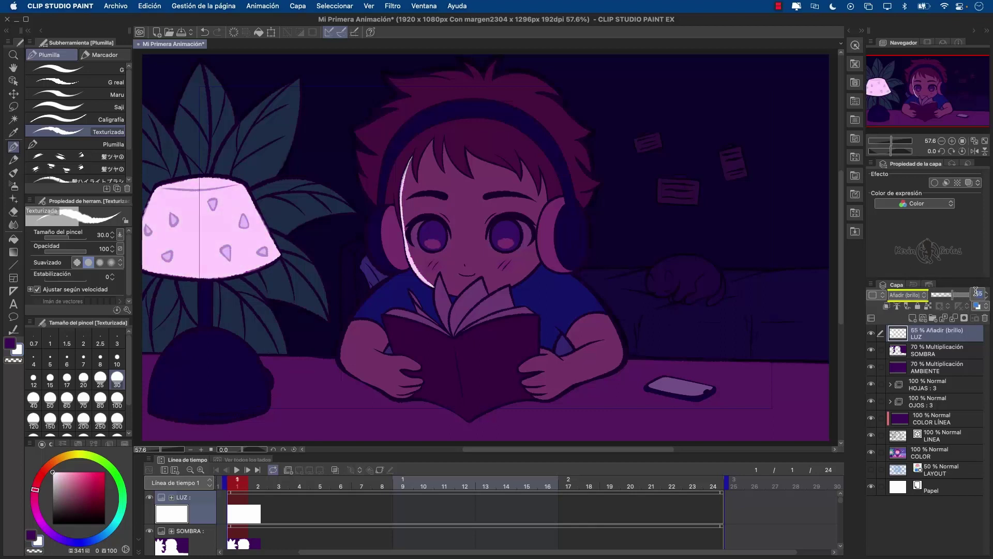
type("50")
key("Return")
Draw white highlights on both headphone cups, the nose, the arms and the hands with the size 30 pen
left_click_drag(373, 211, 392, 273)
left_click_drag(389, 208, 403, 269)
mouse_move(560, 198)
left_mouse_down()
mouse_move(561, 271)
mouse_move(573, 269)
left_mouse_up()
left_click_drag(571, 221, 573, 254)
left_click_drag(464, 261, 465, 266)
left_click_drag(384, 288, 387, 393)
left_click_drag(558, 327, 576, 349)
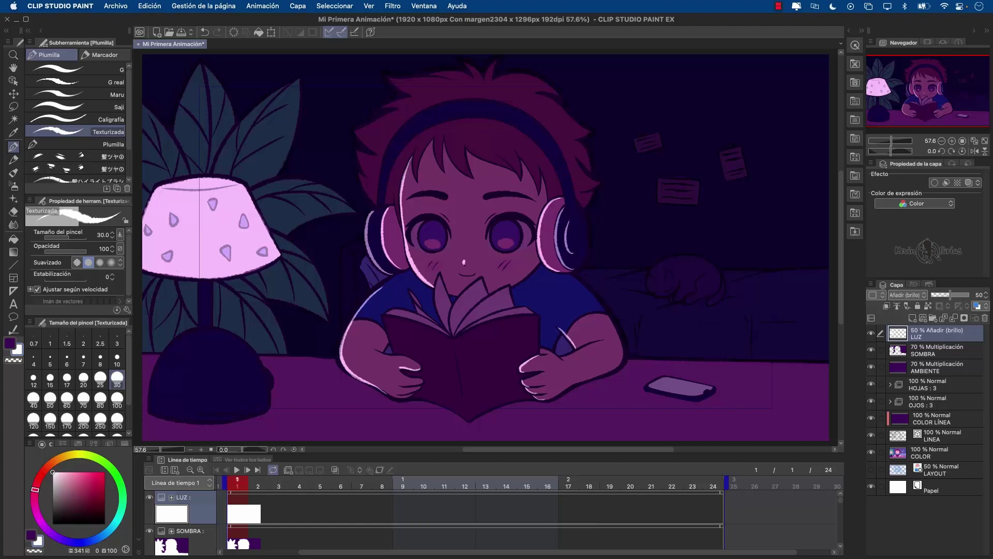
Draw white highlights along the lamp's base and pole, undoing the unwanted stroke
left_click_drag(163, 359, 254, 355)
mouse_move(211, 295)
left_mouse_down()
mouse_move(212, 316)
mouse_move(254, 315)
left_mouse_up()
key("super+z")
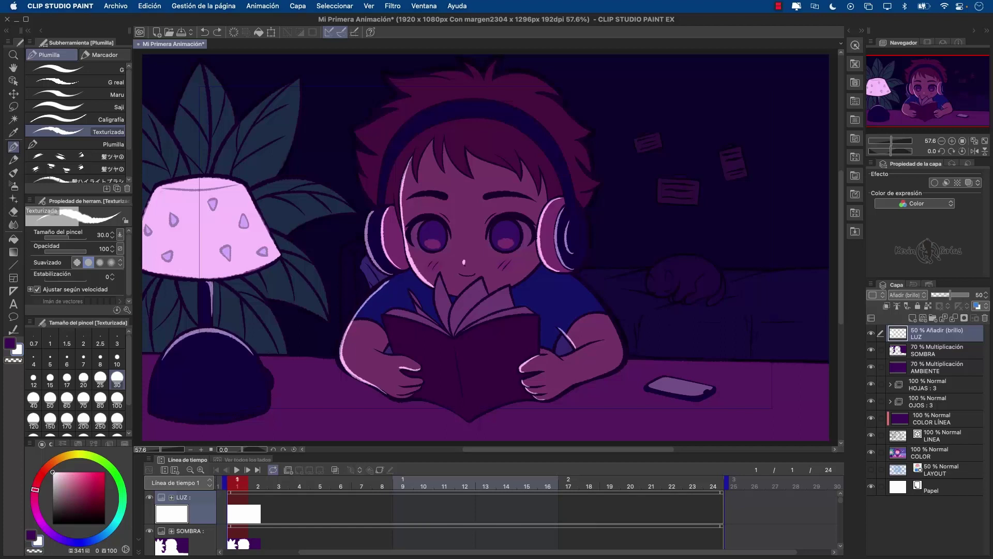
Draw white highlight strokes on the child's fringe, outer hair tufts and headphone band
left_click_drag(393, 277, 376, 291)
left_click_drag(414, 118, 381, 206)
left_click_drag(414, 144, 417, 181)
mouse_move(445, 133)
left_mouse_down()
mouse_move(471, 176)
mouse_move(502, 165)
left_mouse_up()
left_click_drag(522, 160, 539, 193)
left_click_drag(353, 129, 380, 154)
left_click_drag(389, 79, 415, 96)
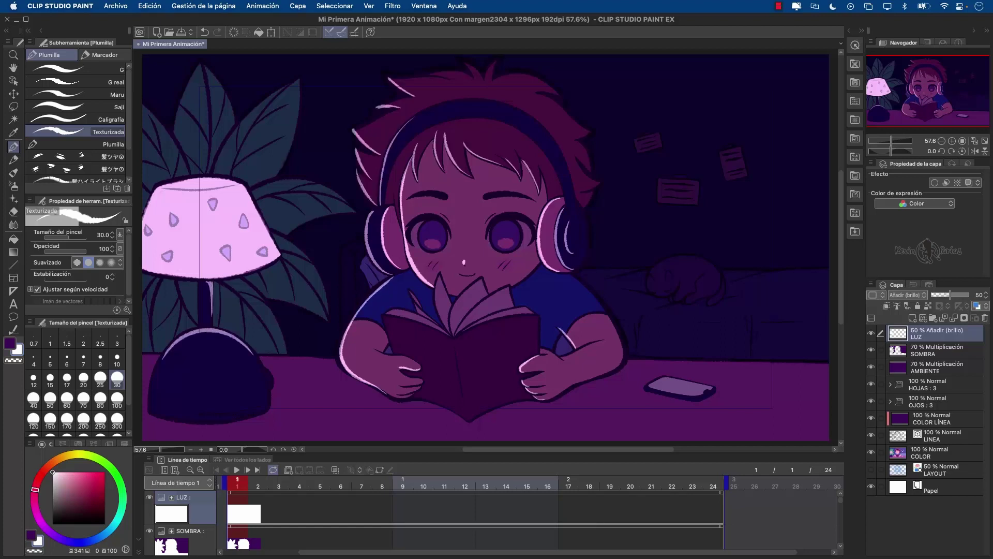
left_click_drag(463, 61, 476, 81)
Paint the phone screen white and add highlight strokes along the edges of the plant leaves
left_click_drag(652, 383, 709, 390)
mouse_move(267, 296)
left_mouse_down()
mouse_move(326, 319)
mouse_move(279, 354)
left_mouse_up()
left_click_drag(258, 202, 344, 199)
left_click_drag(232, 176, 280, 94)
left_click_drag(209, 84, 210, 173)
left_click_drag(165, 281, 155, 352)
left_click_drag(143, 131, 173, 178)
scroll(263, 492, "left", 1)
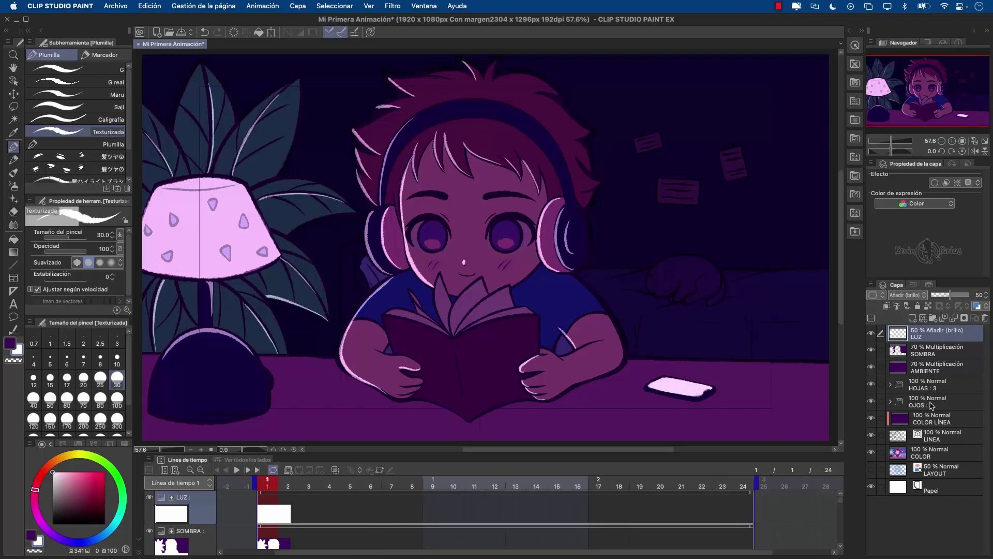
Add a raster layer named LUZ above the COLOR LINEA layer inside cel 1 of the OJOS folder
left_click(932, 406)
left_click(890, 402)
left_click(945, 451)
left_click(898, 453)
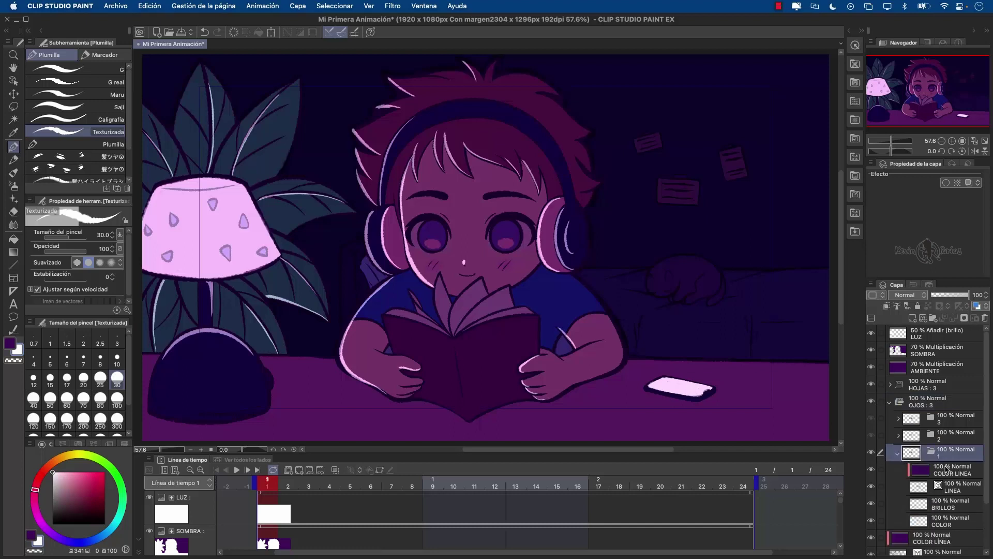
left_click(950, 470)
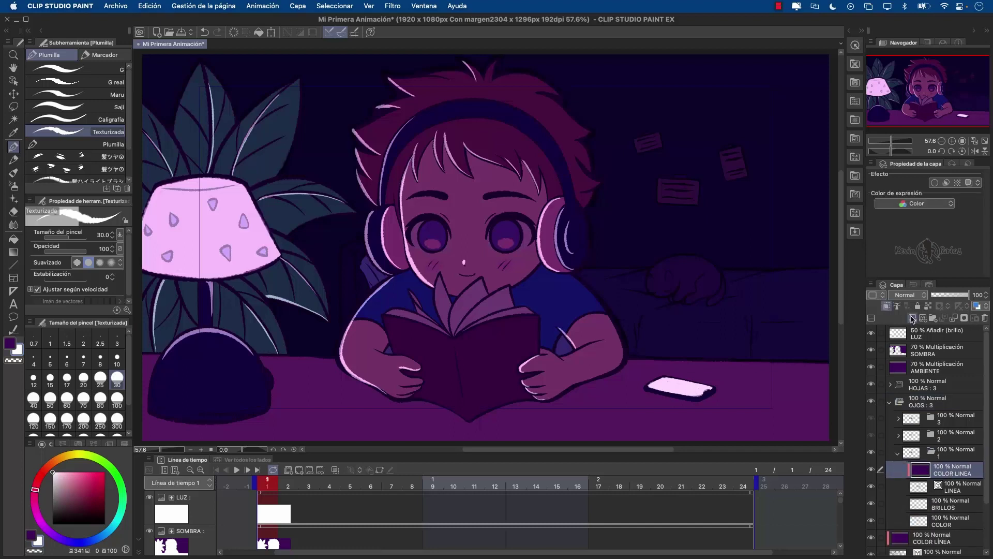
left_click(913, 318)
double_click(950, 470)
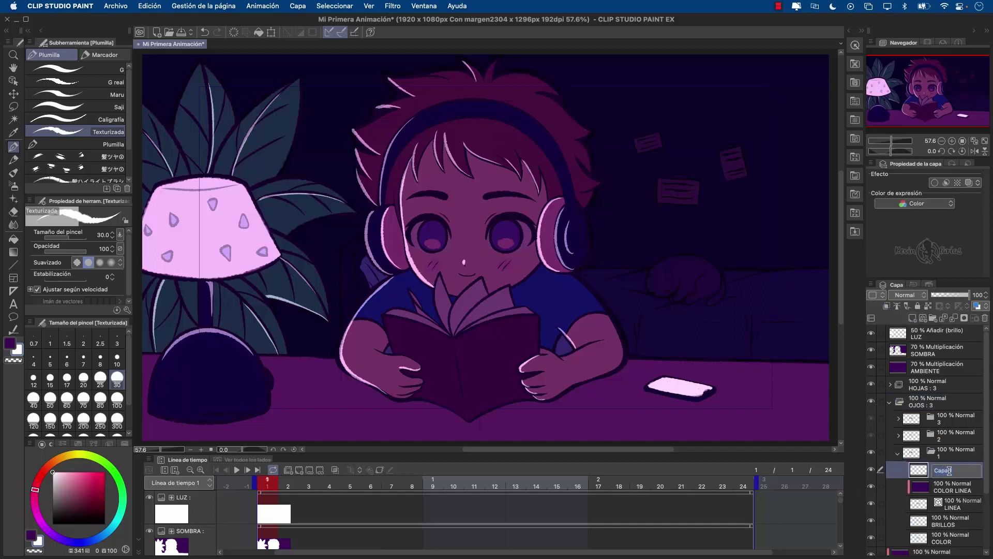
key("Return")
Set the LUZ layer in eye cel 1 to Añadir (brillo) blending at 50% opacity
left_click(915, 295)
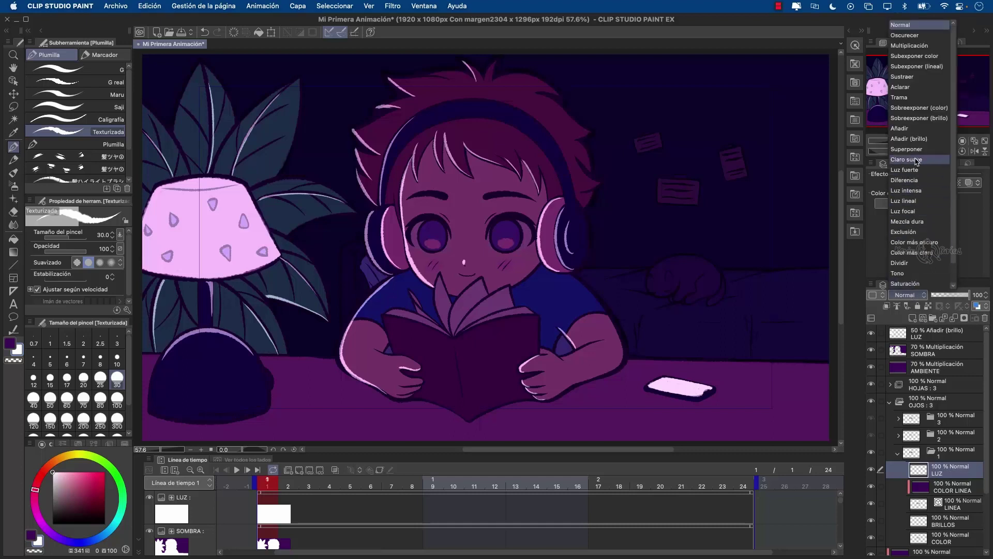
left_click(920, 140)
left_click(977, 296)
type("50")
key("Return")
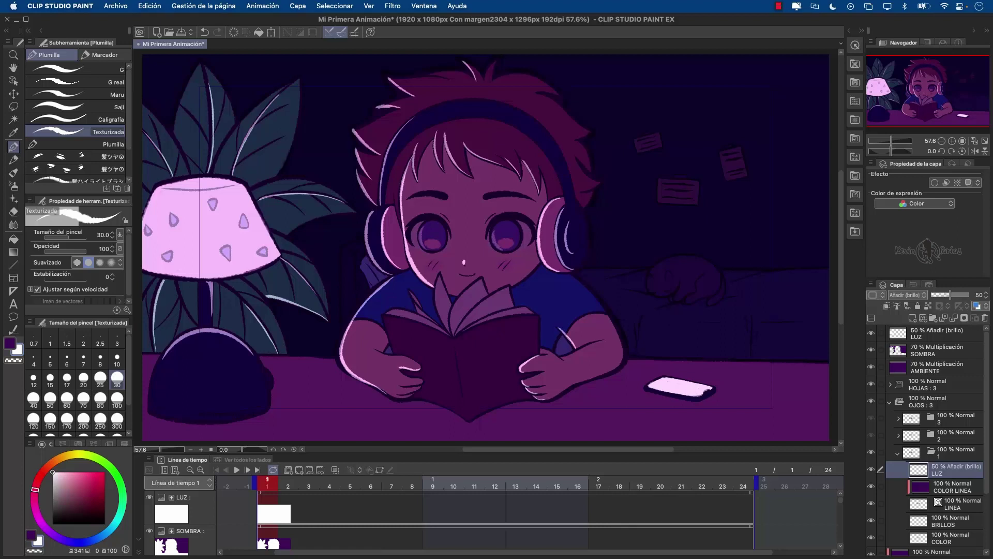
Add a raster layer named LUZ above the COLOR LINEA layer inside cel 3 of the OJOS folder
left_click(954, 424)
left_click(898, 454)
left_click(898, 418)
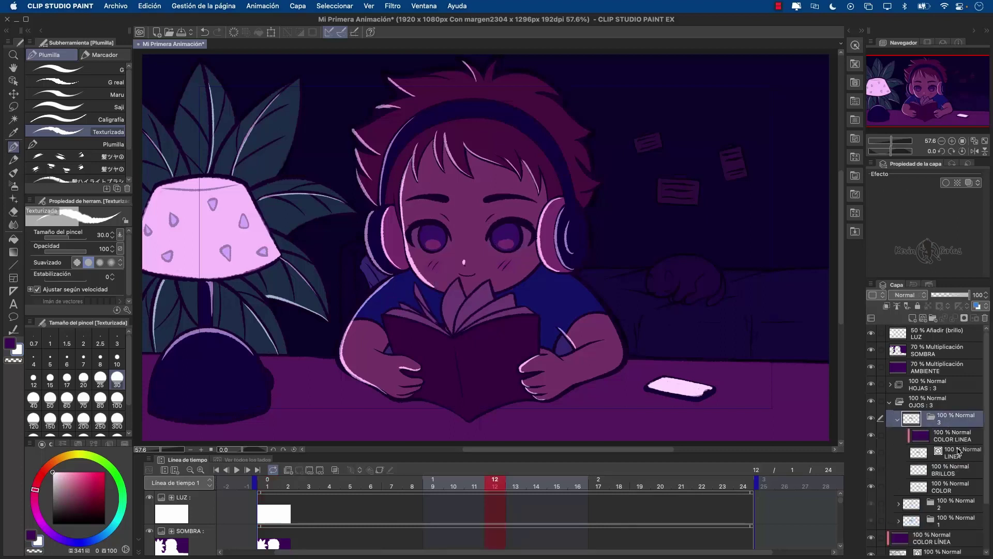
left_click(954, 439)
left_click(912, 318)
double_click(941, 436)
type("LUZ")
key("Return")
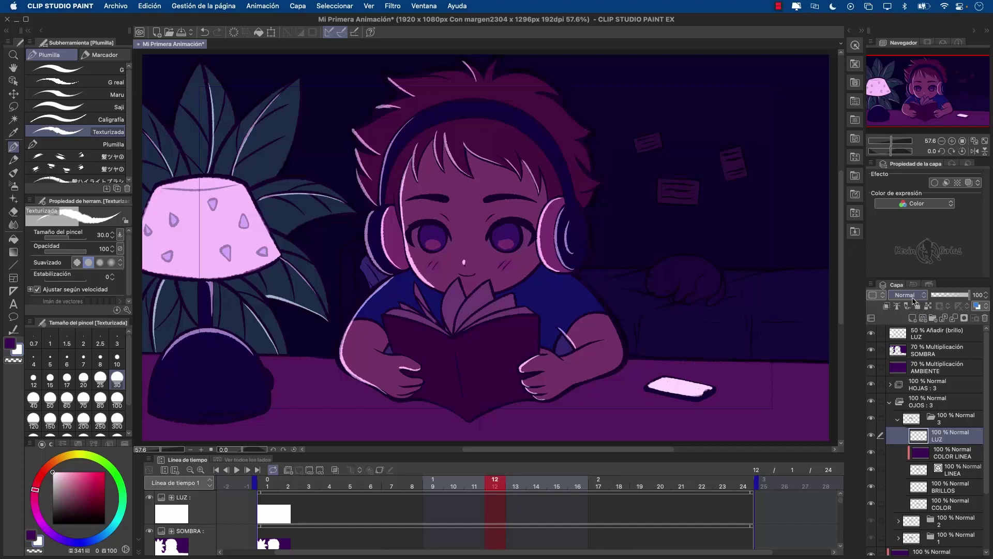
Set the LUZ layer in eye cel 3 to Añadir (brillo) blending at 50% opacity
left_click(906, 295)
left_click(918, 149)
left_click(977, 294)
type("50")
key("Return")
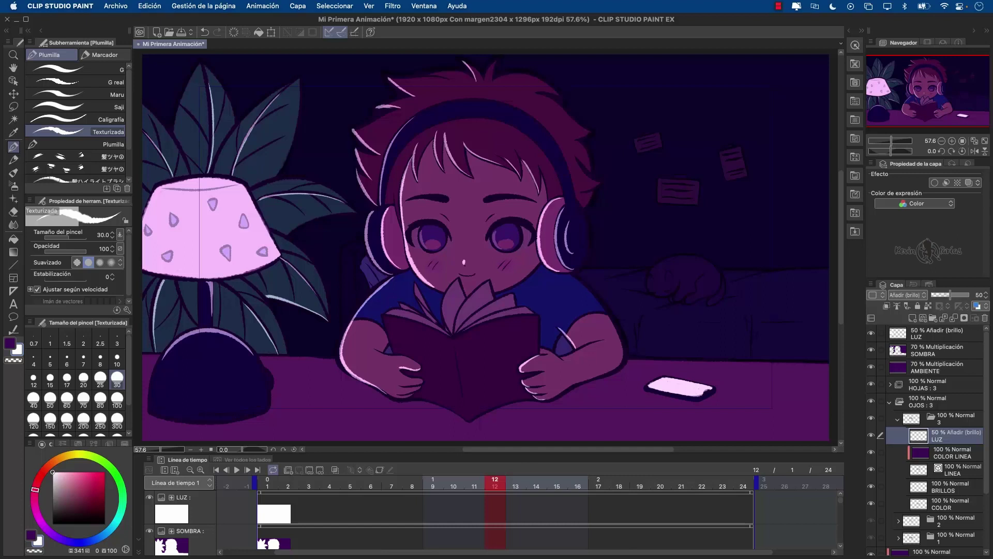
Collapse the eye cels and the OJOS folder, and return the timeline to frame 1
left_click_drag(493, 484, 565, 485)
left_click(898, 419)
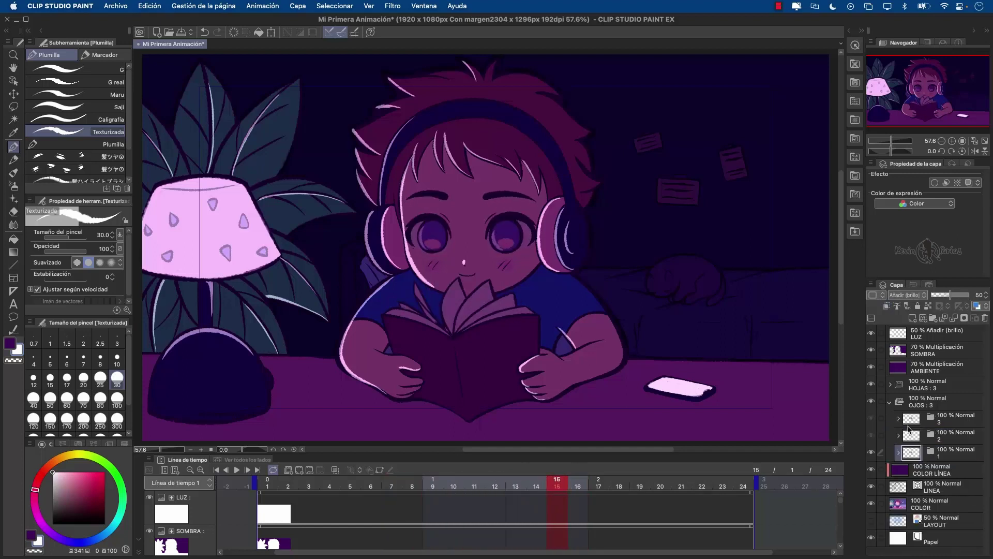
left_click(890, 402)
left_click(933, 335)
left_click_drag(563, 484, 379, 485)
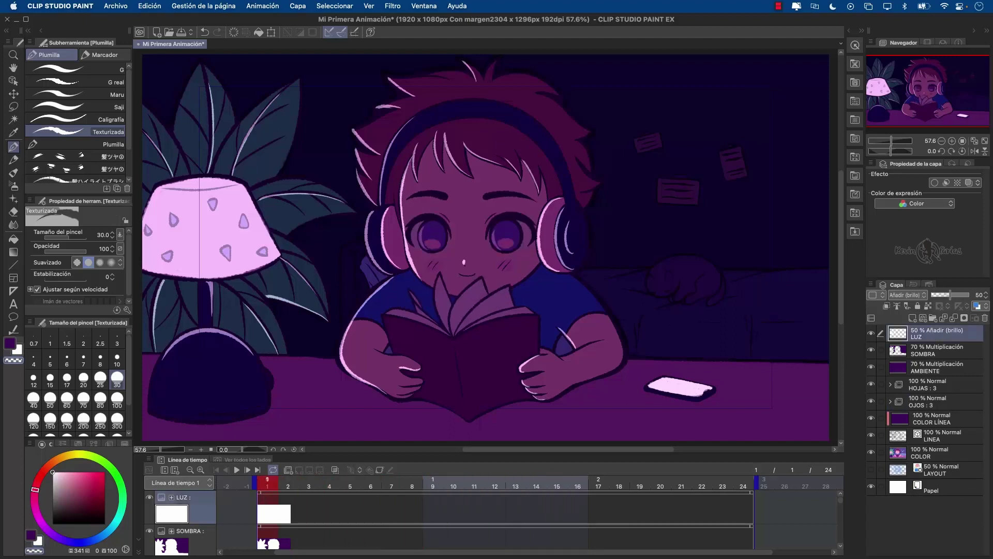
Paint purple cast shadows on the SOMBRA layer under the lamp base, the child's arm and the phone
left_click(931, 353)
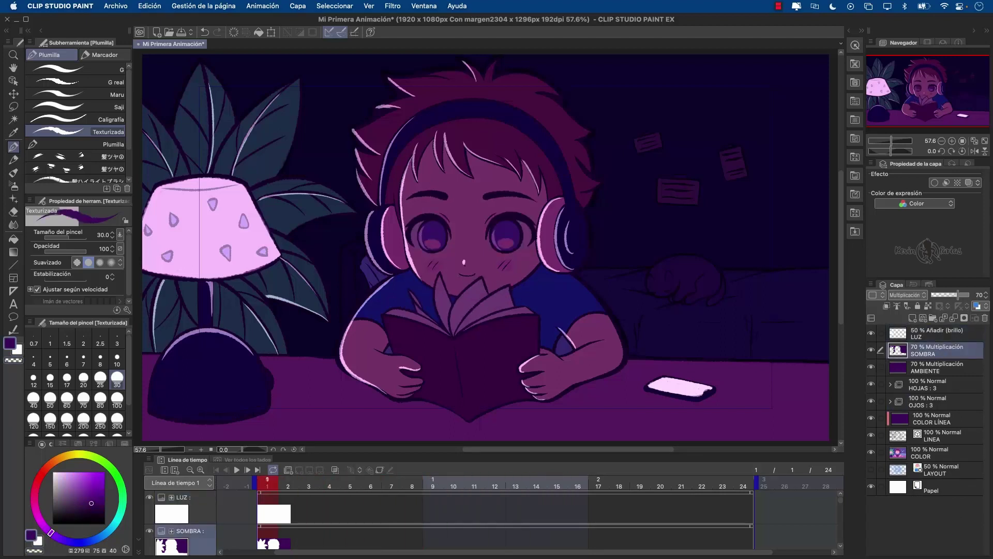
mouse_move(266, 415)
left_mouse_down()
mouse_move(216, 425)
mouse_move(152, 419)
left_mouse_up()
left_click_drag(565, 395, 631, 362)
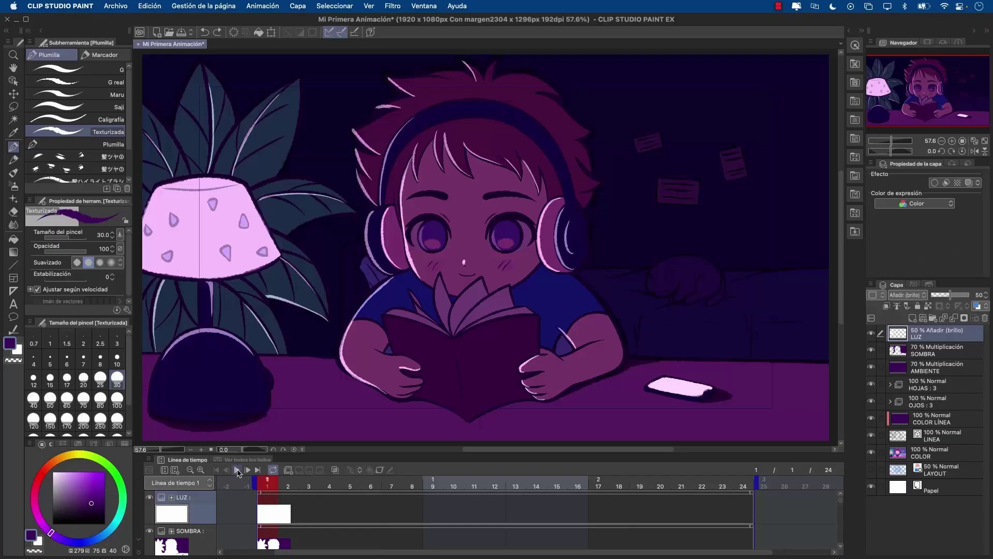
Play the animation to check the lighting, return to frame 1 and save the file
left_click(238, 471)
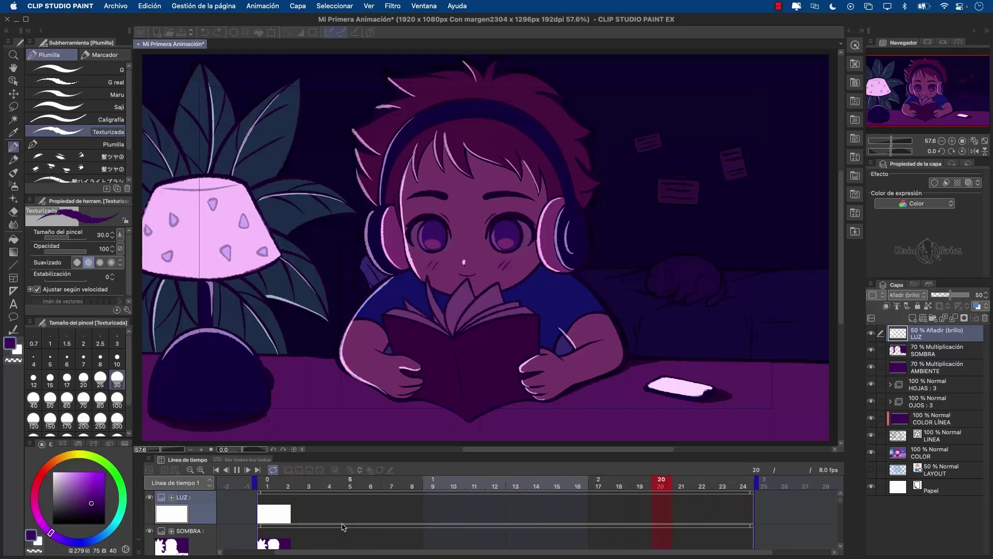
left_click(236, 470)
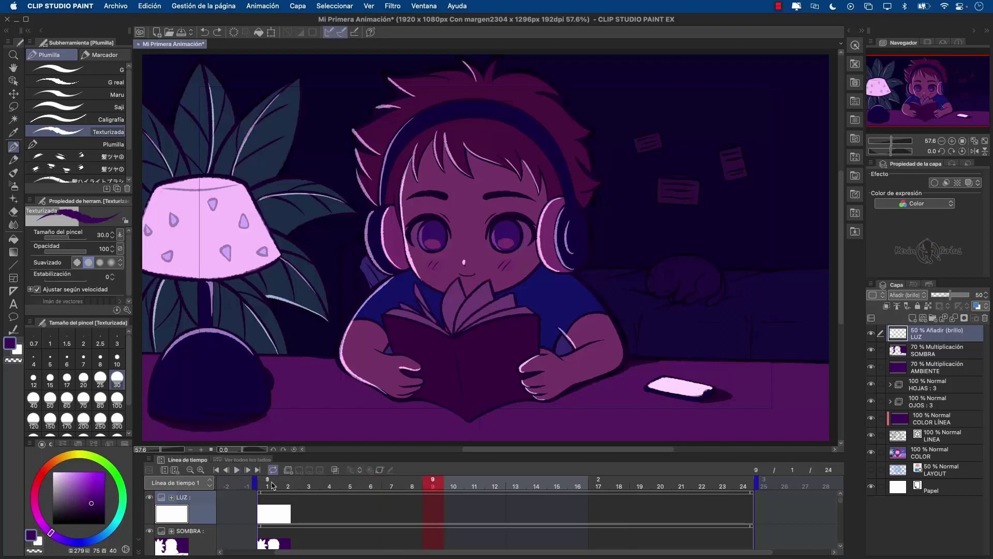
key("super+s")
Enable 2D camera rendering for playback, preview the animation and return to frame 1
left_click(263, 6)
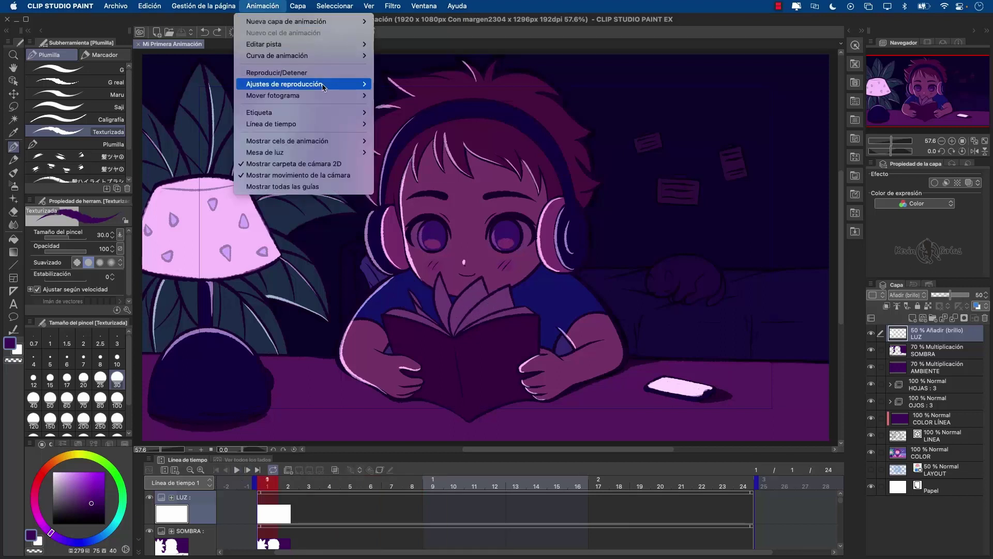
mouse_move(326, 84)
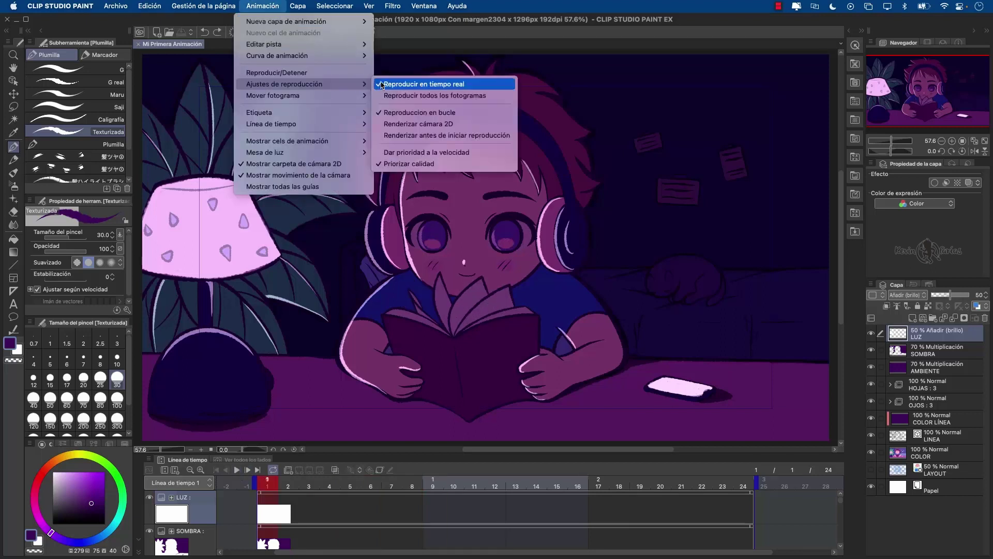
left_click(475, 125)
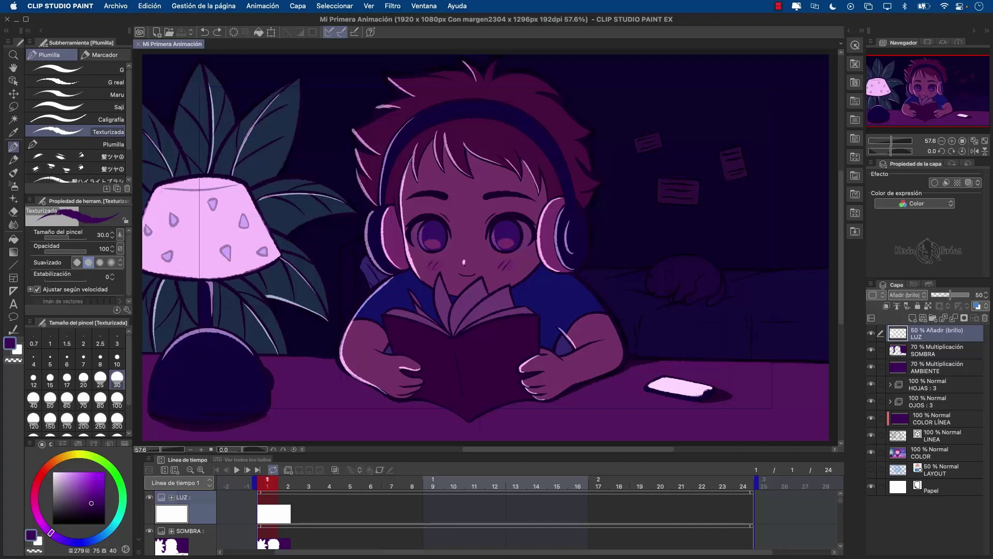
left_click(238, 469)
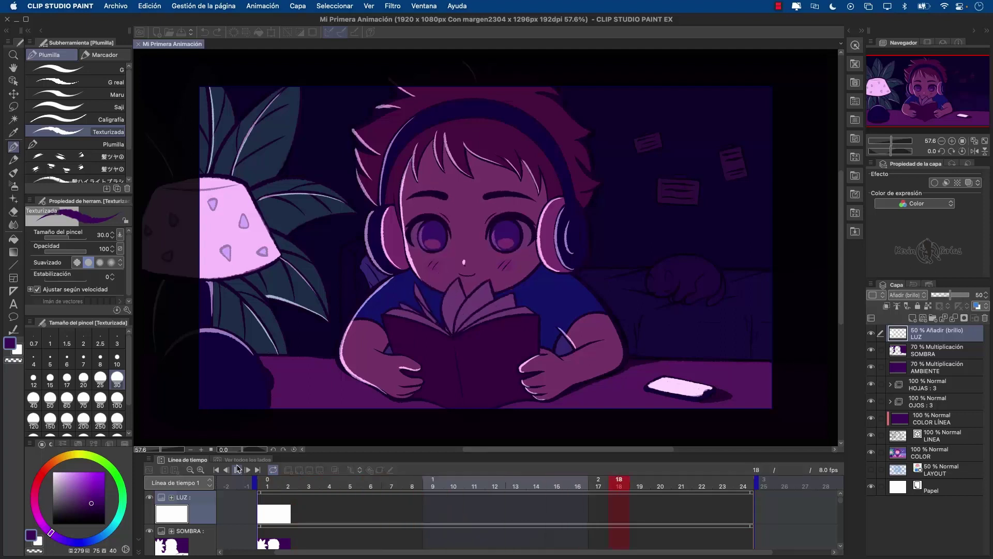
left_click(237, 470)
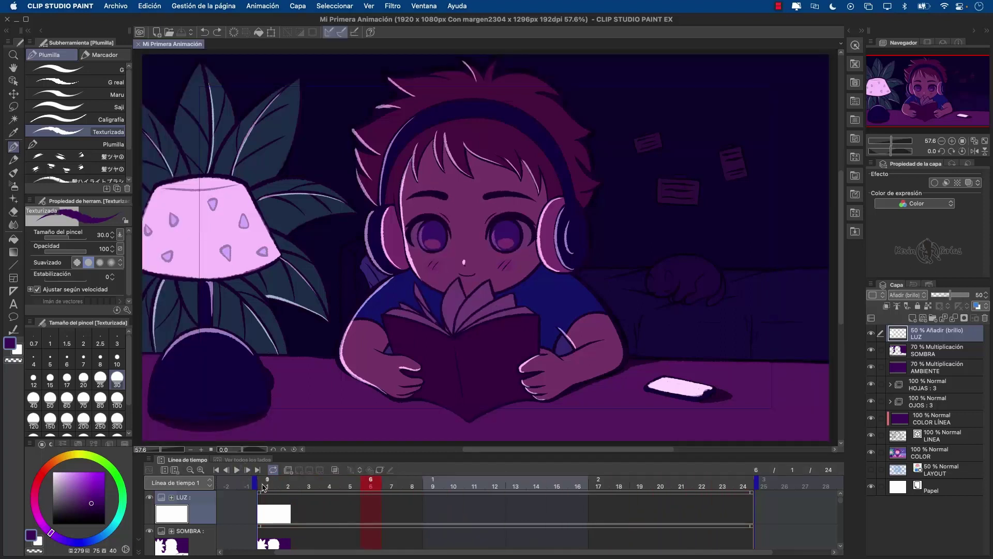
left_click(260, 486)
Create a 2D camera folder above the LUZ layer and shift its camera frame slightly left at frame 1
left_click(262, 6)
mouse_move(308, 22)
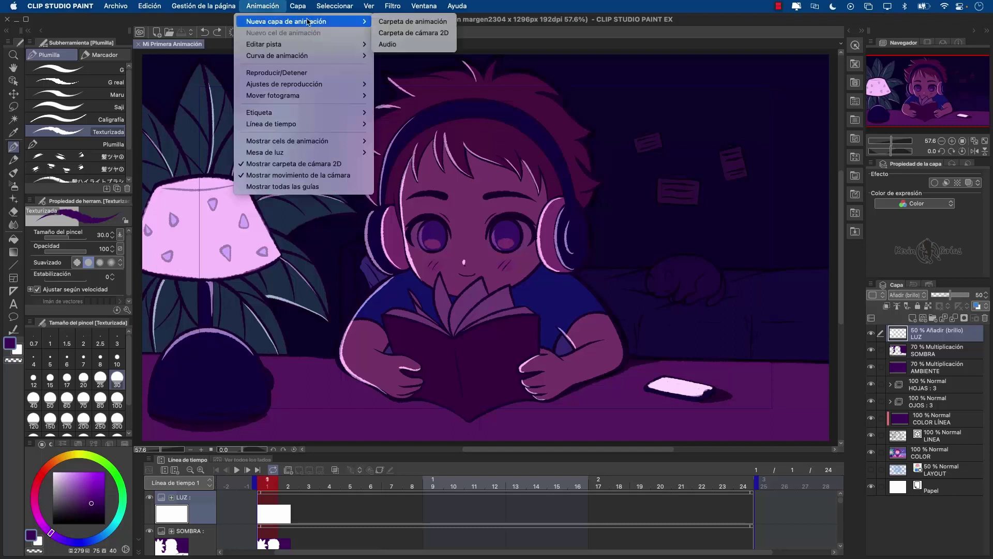
left_click(448, 33)
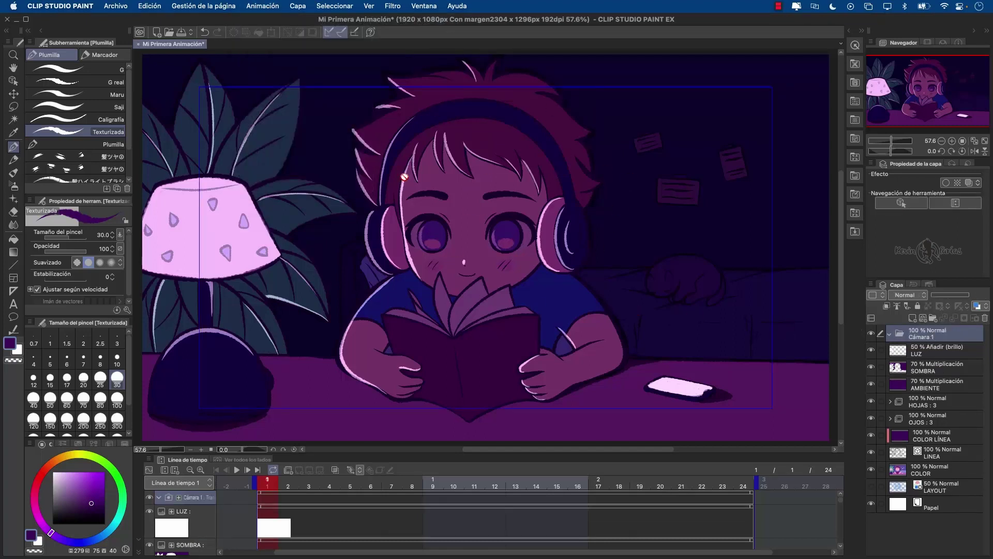
left_click(13, 81)
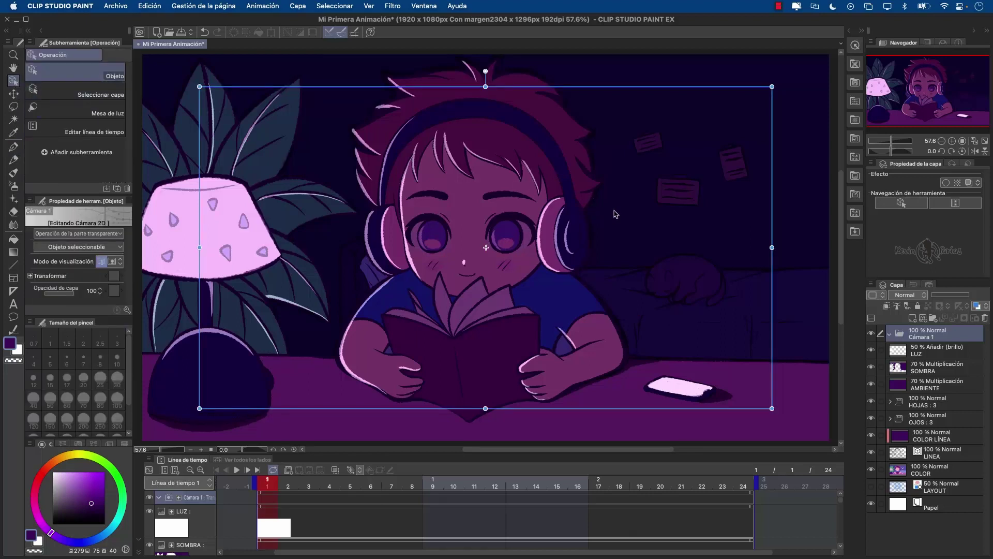
left_click_drag(773, 309, 764, 310)
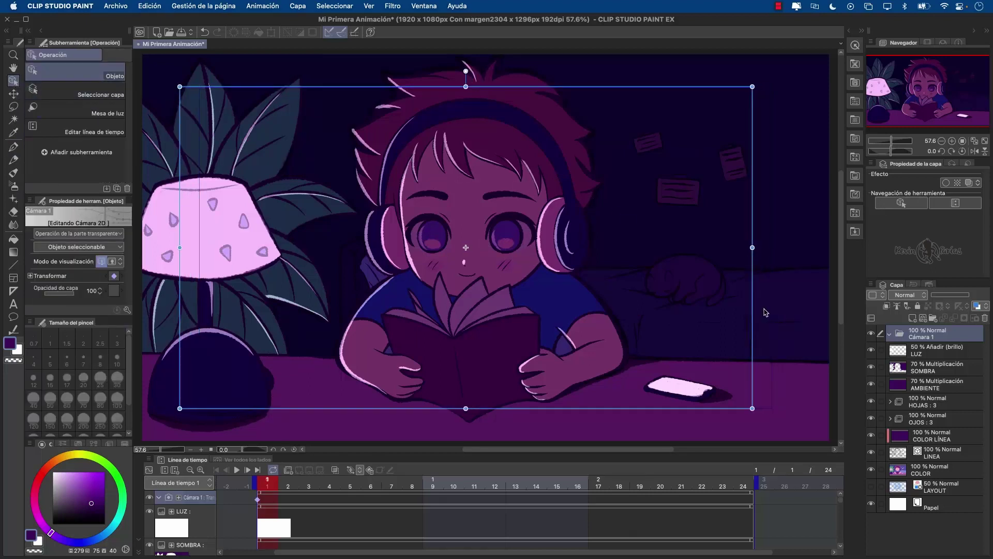
Play the animation to check the camera framing and return to frame 1
left_click(237, 469)
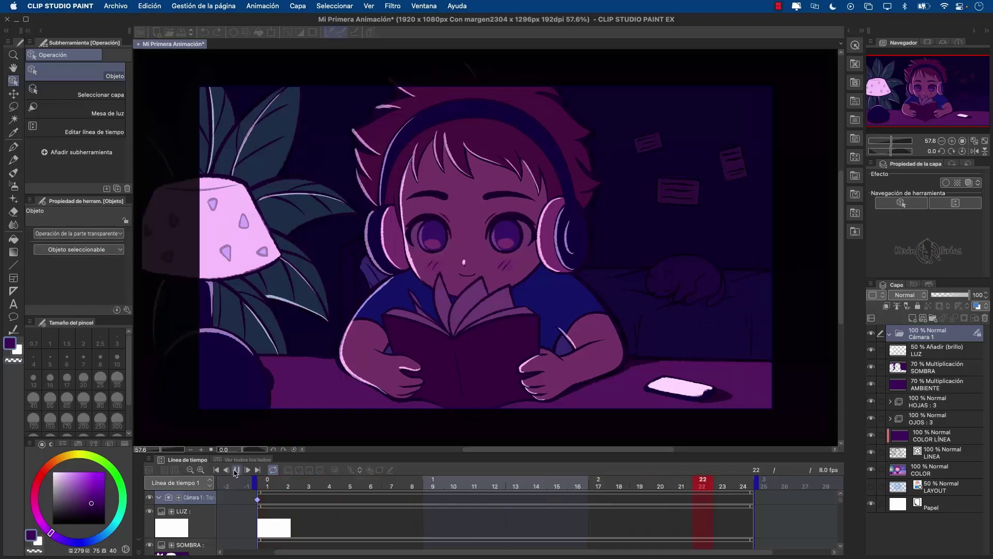
left_click(236, 471)
left_click(266, 487)
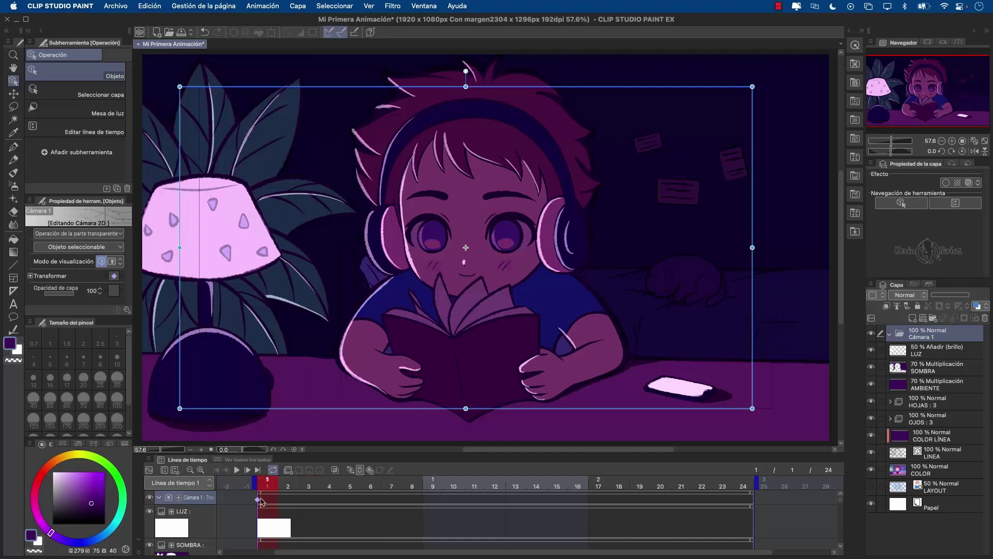
Move all layers from LUZ down to LAYOUT into the Cámara 1 folder and play the animation
left_click(892, 354)
left_click(937, 484, "shift")
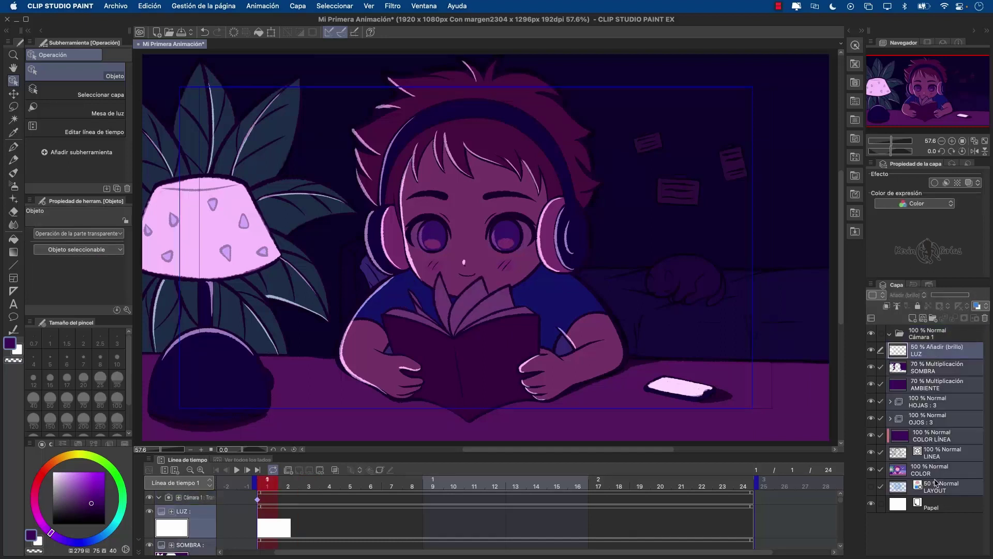
left_click_drag(943, 356, 895, 337)
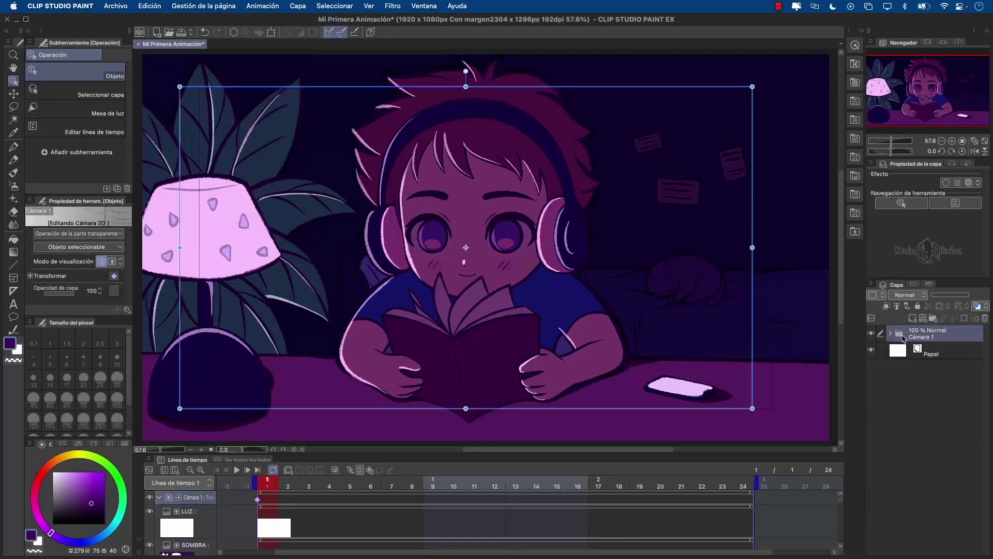
left_click(890, 334)
left_click(237, 470)
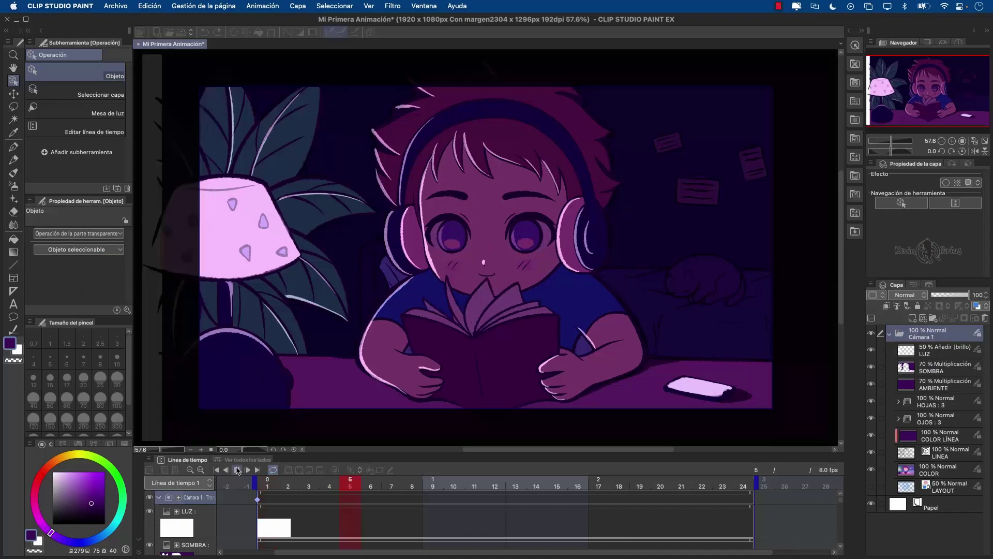
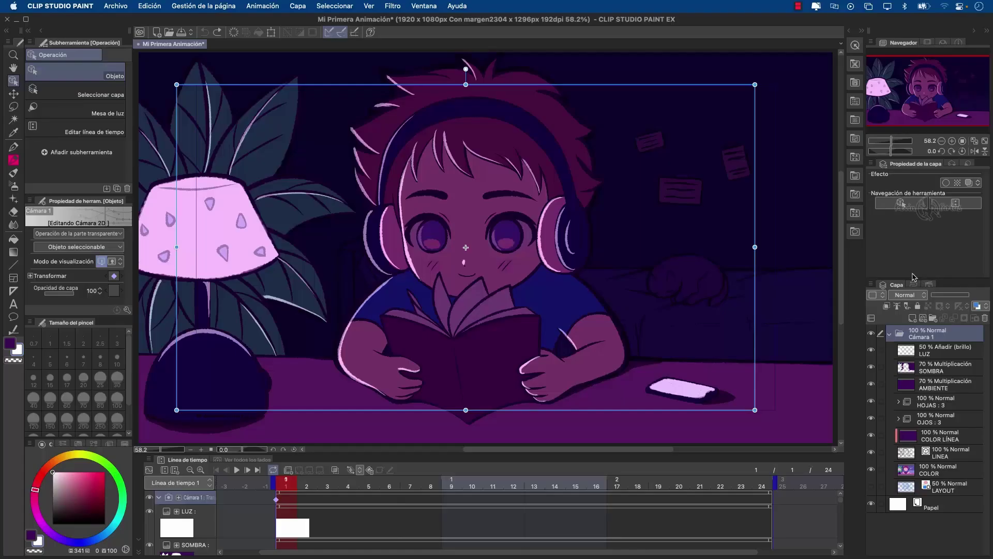
Create an animation folder above the LUZ layer and name it LUZ
left_click(959, 355)
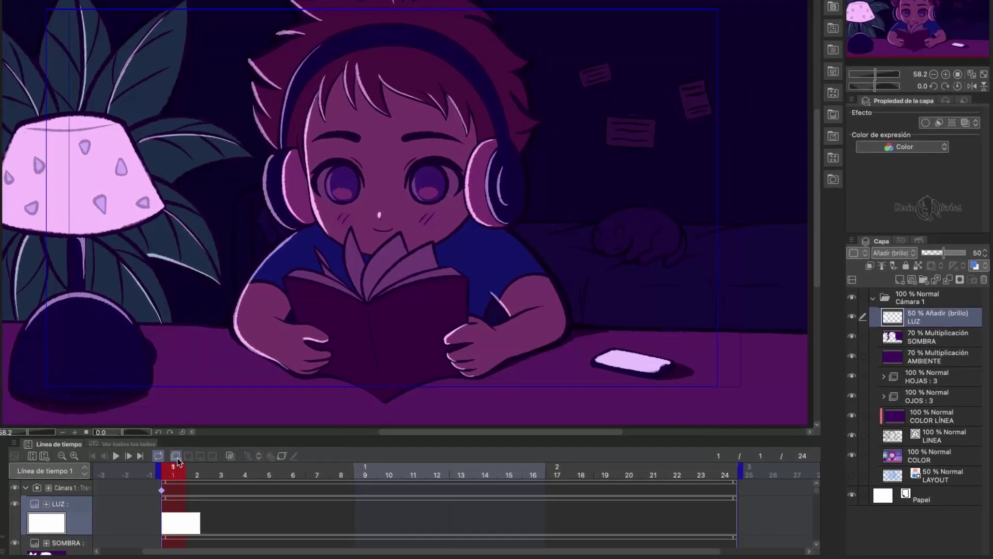
left_click(175, 455)
double_click(67, 503)
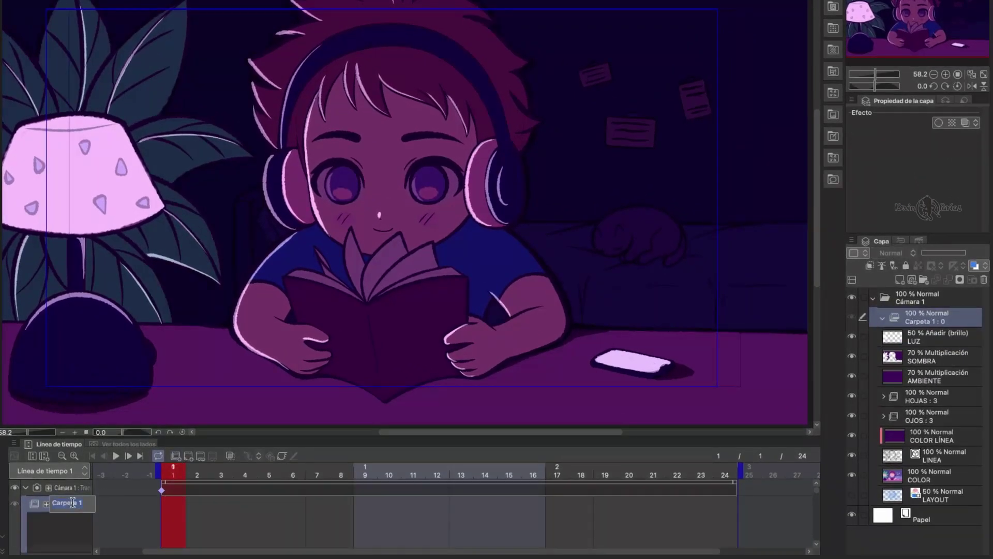
key("Return")
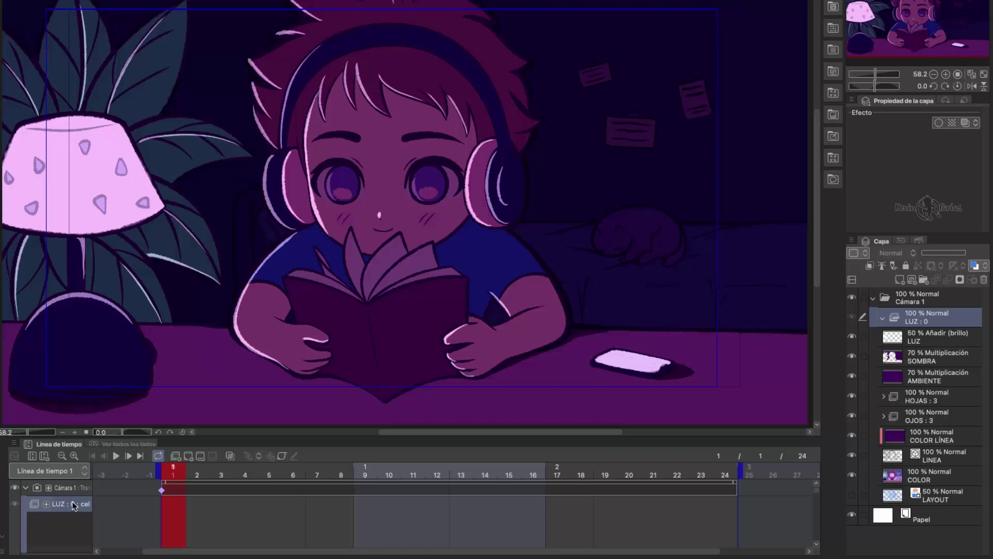
Move the LUZ layer into the LUZ animation folder and rename it LUZ 1
left_click_drag(938, 339, 933, 323)
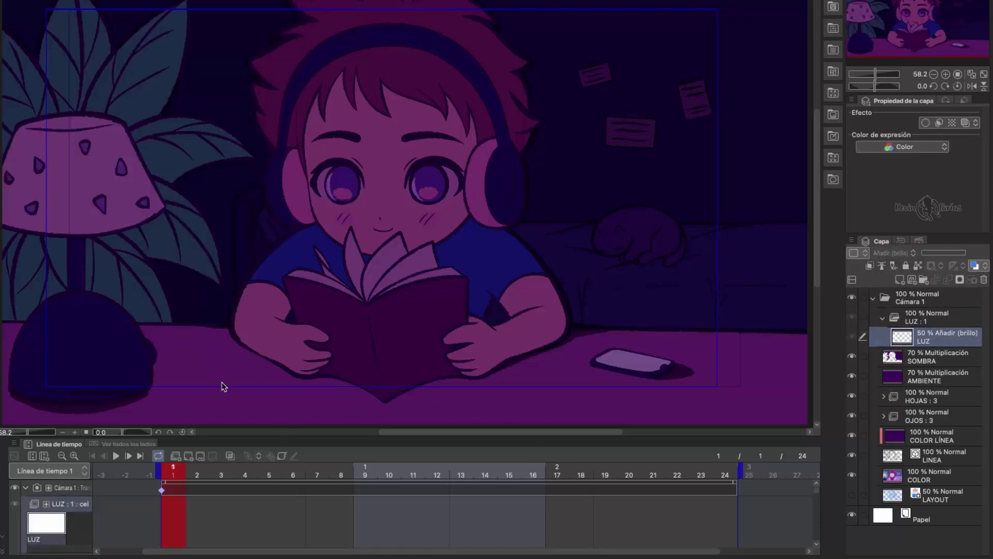
double_click(45, 539)
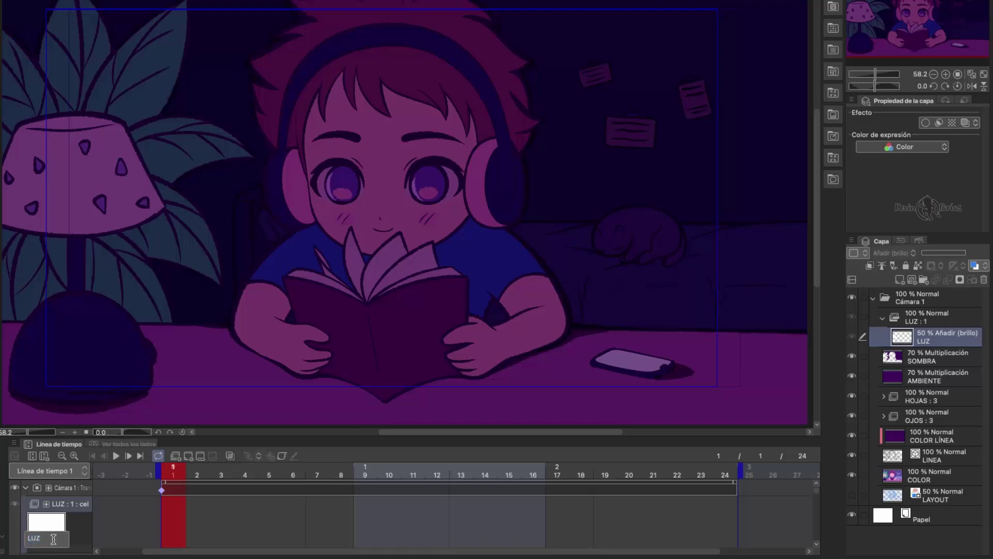
type("1")
key("Return")
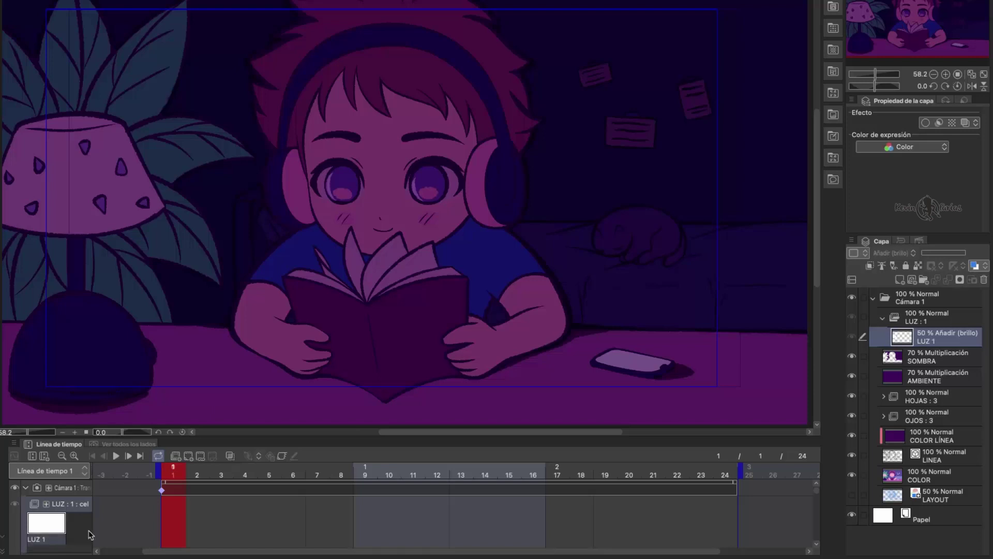
Assign the LUZ 1 cel to frame 1 of the LUZ animation folder
left_click(172, 513)
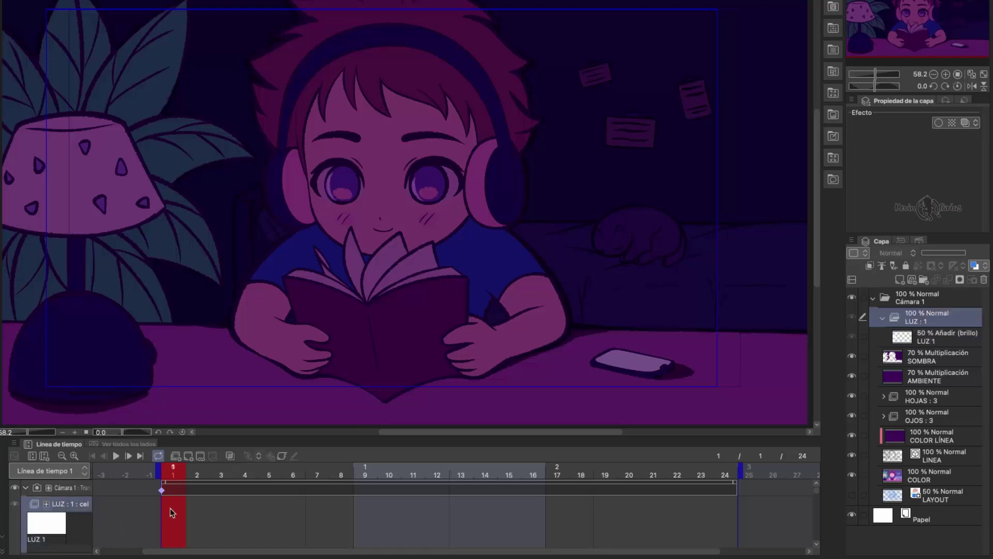
left_click(201, 456)
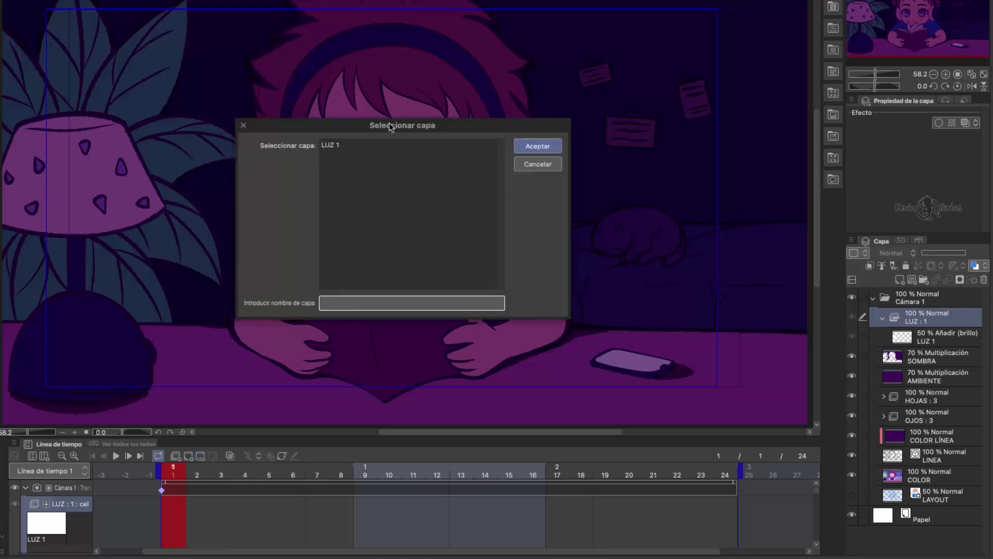
left_click(458, 145)
left_click(529, 147)
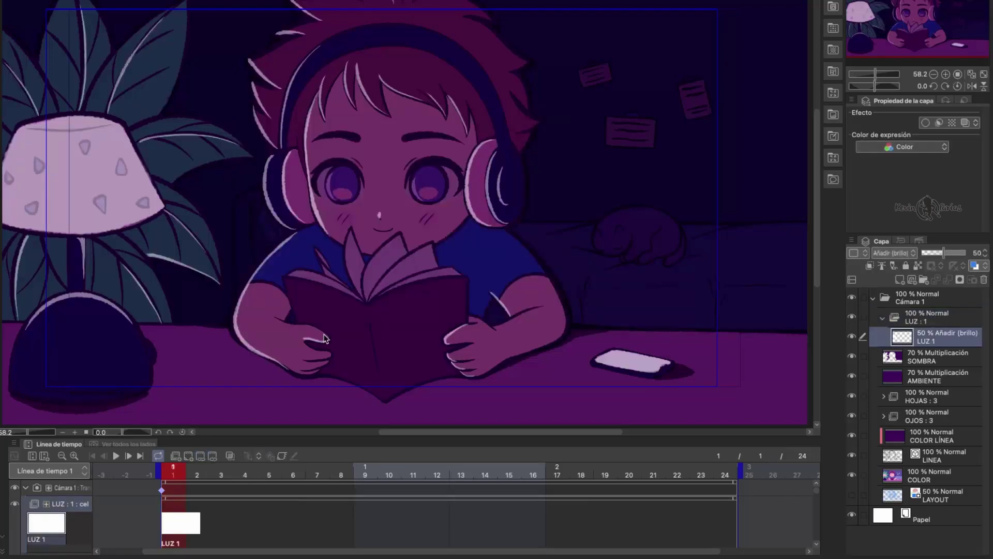
mouse_move(176, 476)
left_mouse_down()
mouse_move(366, 476)
mouse_move(173, 482)
left_mouse_up()
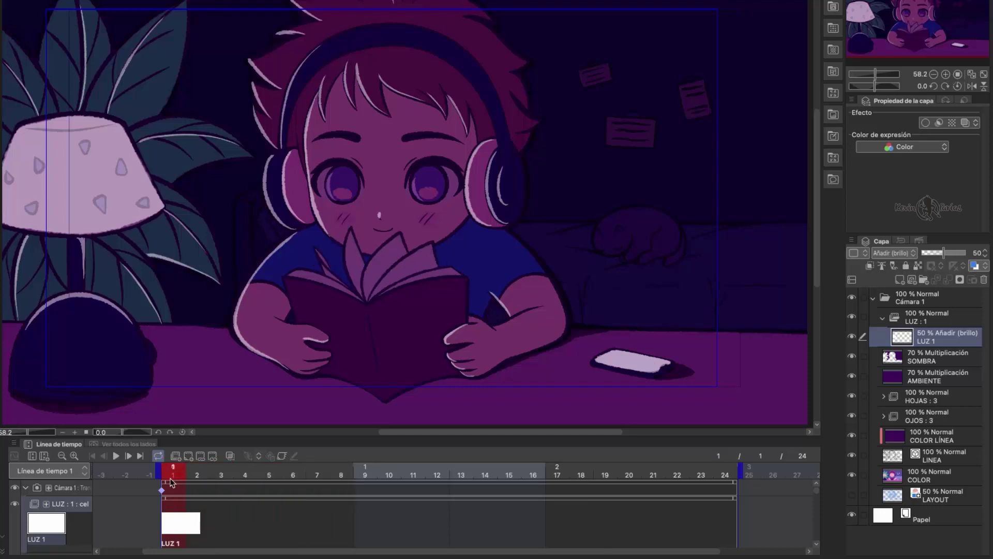
Duplicate the LUZ 1 cel as LUZ 2 and assign LUZ 2 to frame 3 of the LUZ track
right_click(48, 528)
left_click(124, 469)
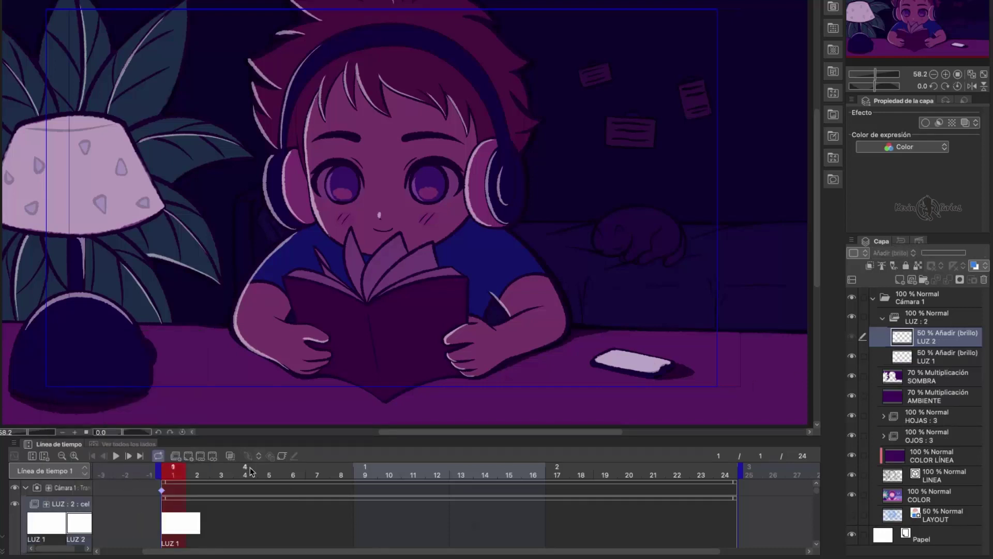
left_click_drag(178, 476, 225, 521)
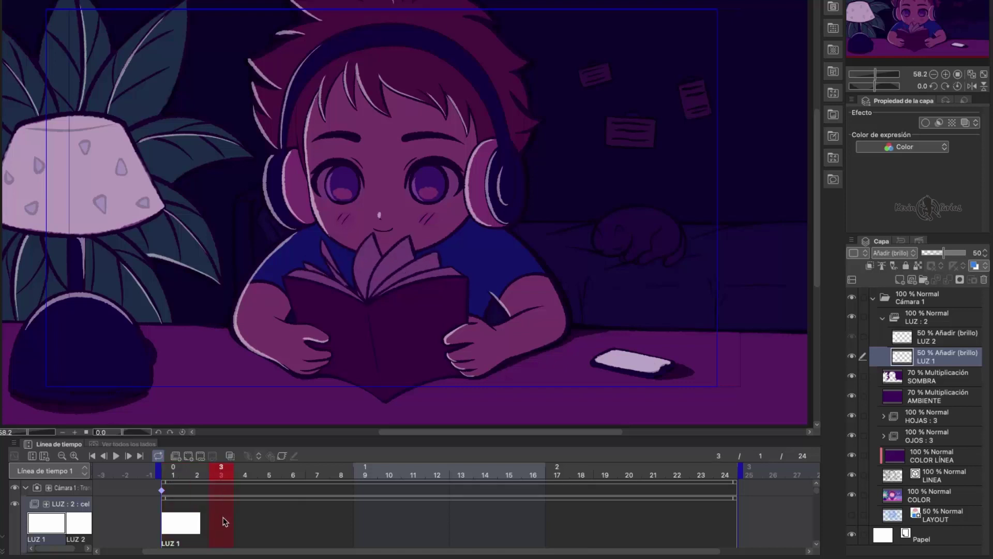
left_click(201, 457)
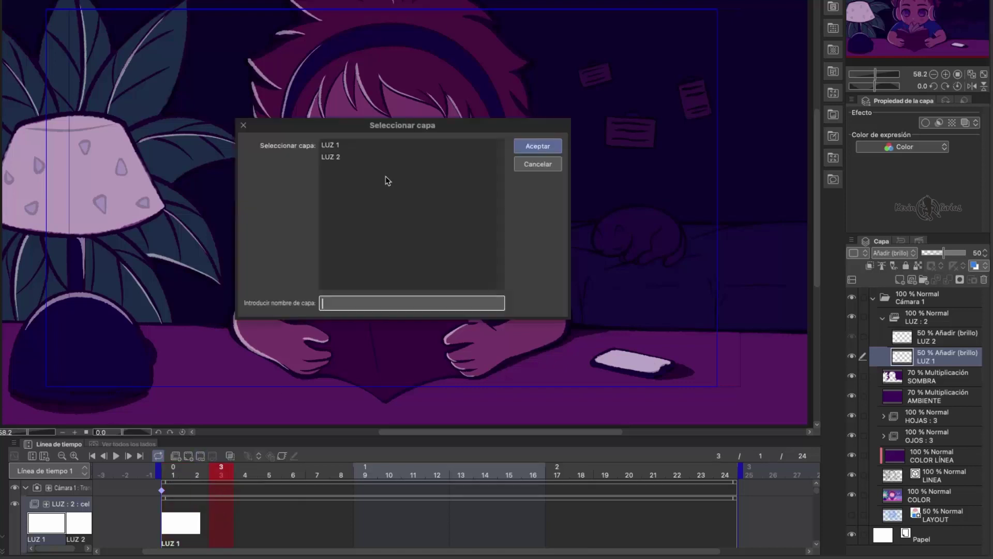
left_click(374, 157)
left_click(536, 148)
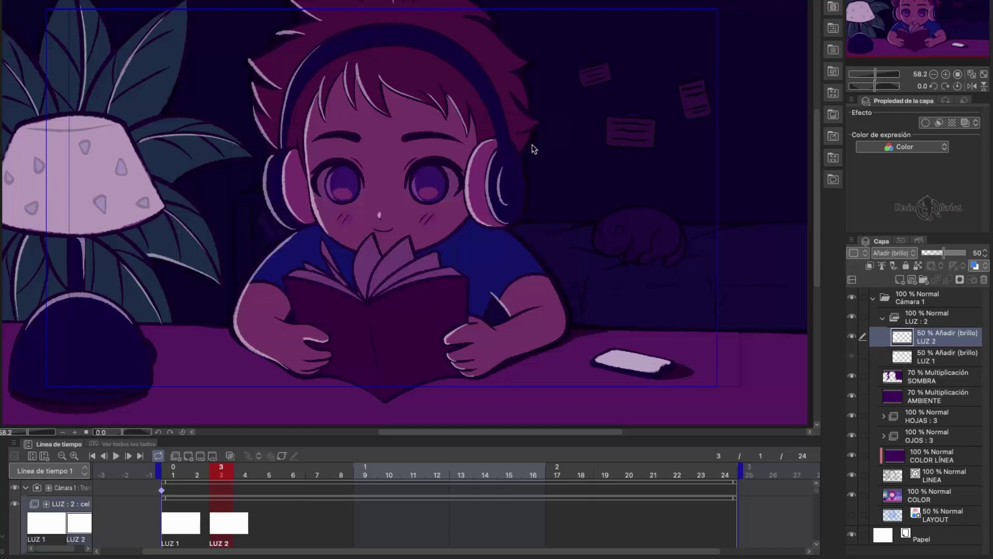
Set the LUZ 2 layer's opacity to 70% and scrub the first frames to compare the two light levels
left_click(207, 477)
left_click(221, 475)
left_click(977, 254)
key("Return")
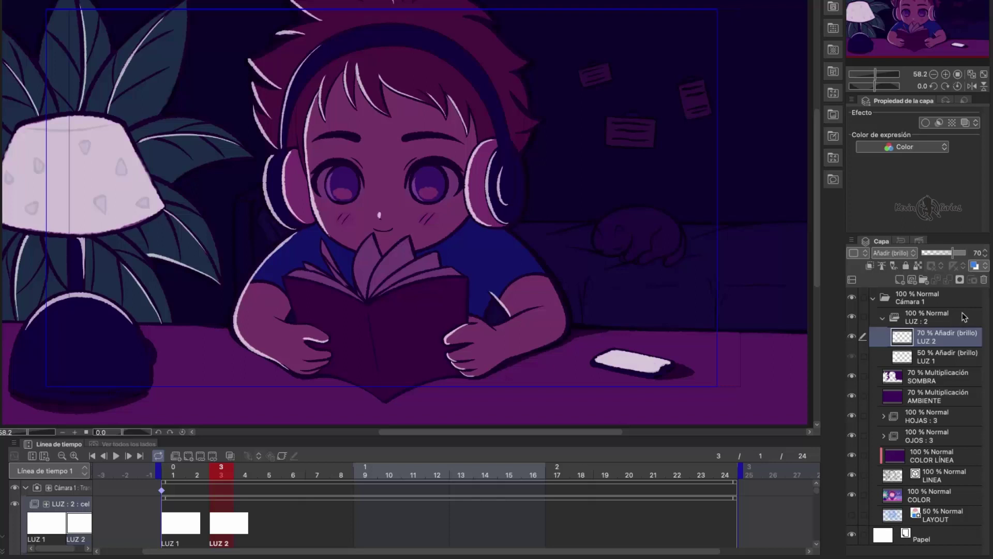
left_click(206, 477)
left_click(219, 480)
left_click_drag(216, 477, 218, 480)
left_click_drag(220, 481, 275, 485)
Shorten the LUZ clip on the timeline so it ends at frame 4, and return to frame 1
left_click(220, 490)
left_click_drag(734, 499, 599, 500)
left_click_drag(314, 502, 258, 502)
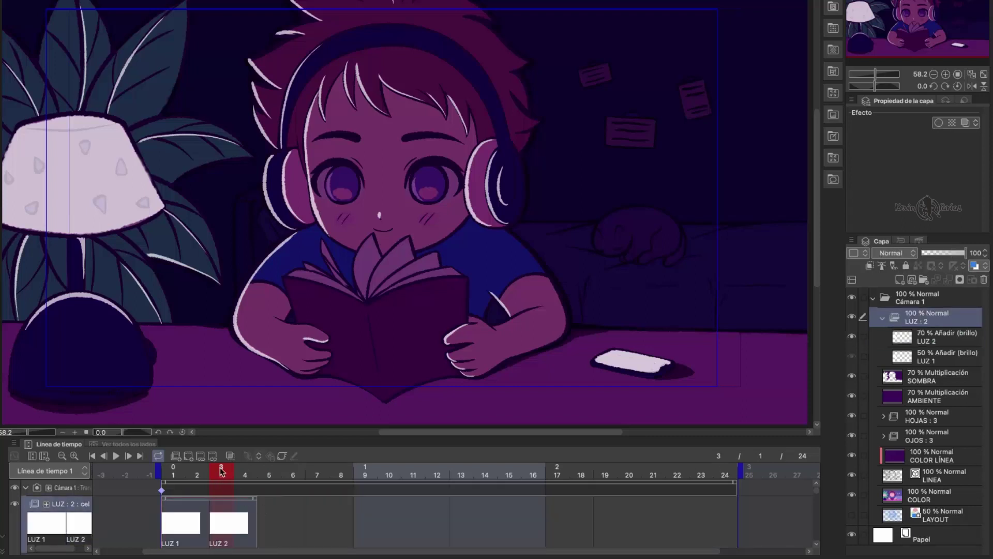
left_click_drag(221, 471, 166, 492)
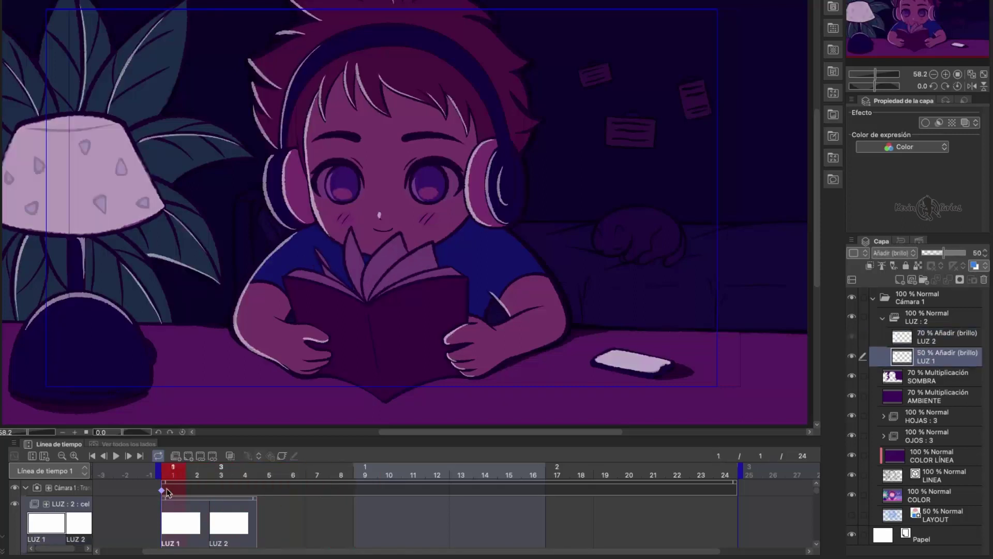
Copy the four-frame LUZ clip and paste it at frames 5 and 9 of the LUZ track
right_click(232, 498)
left_click(342, 339)
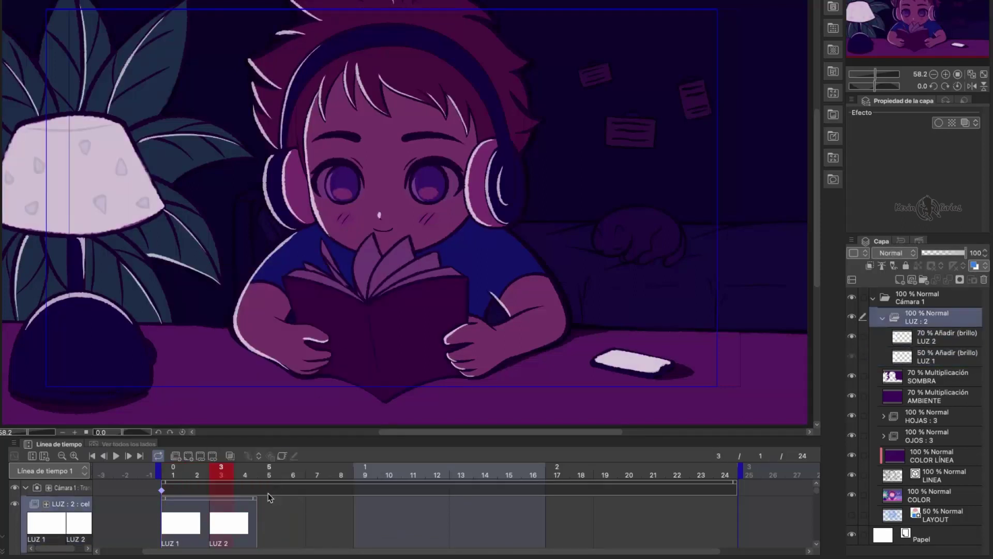
left_click(270, 504)
right_click(269, 504)
left_click(364, 354)
left_click(364, 512)
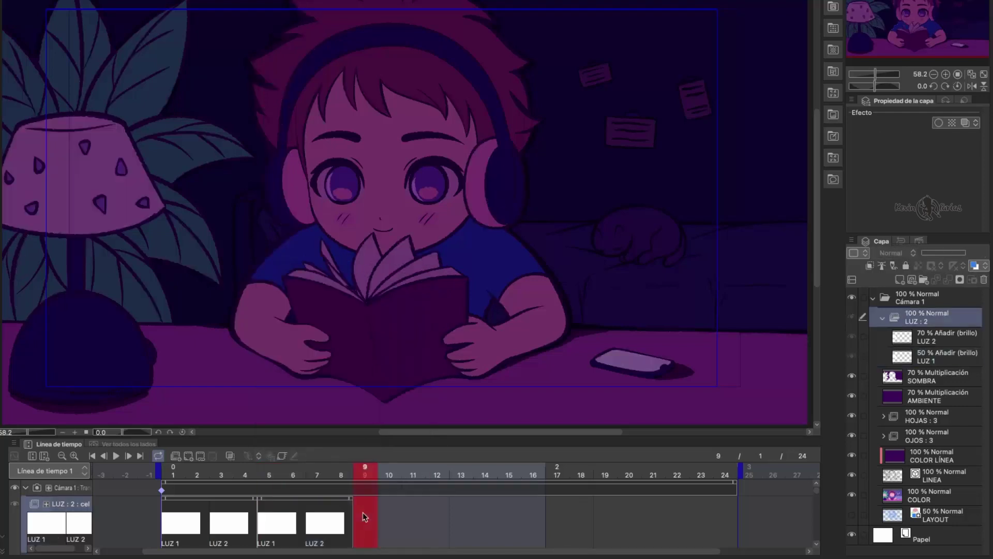
right_click(362, 512)
left_click(468, 353)
Paste the LUZ clip at frames 13, 17 and 21, and play the animation from frame 1
left_click(461, 511)
right_click(462, 513)
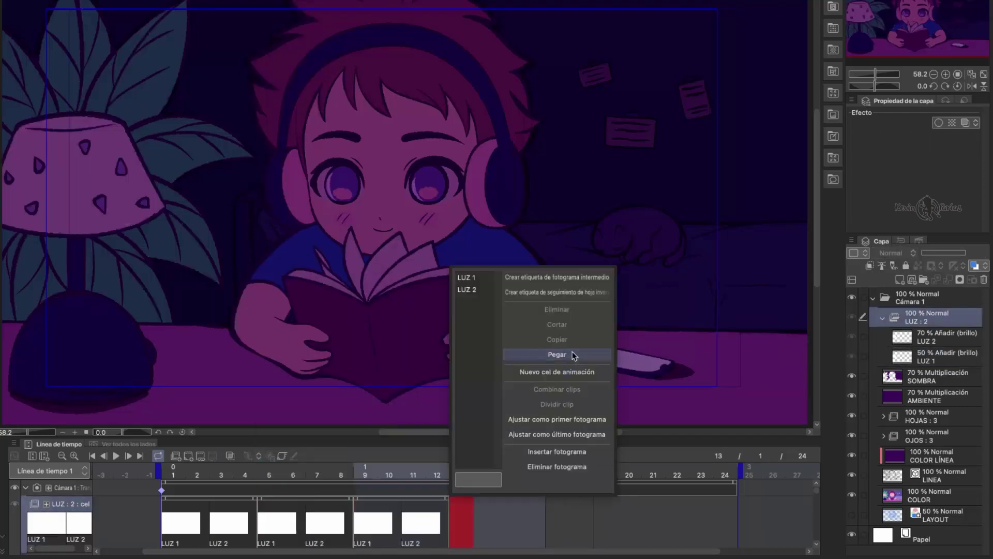
left_click(573, 353)
left_click(558, 517)
right_click(557, 517)
left_click(653, 354)
left_click(653, 517)
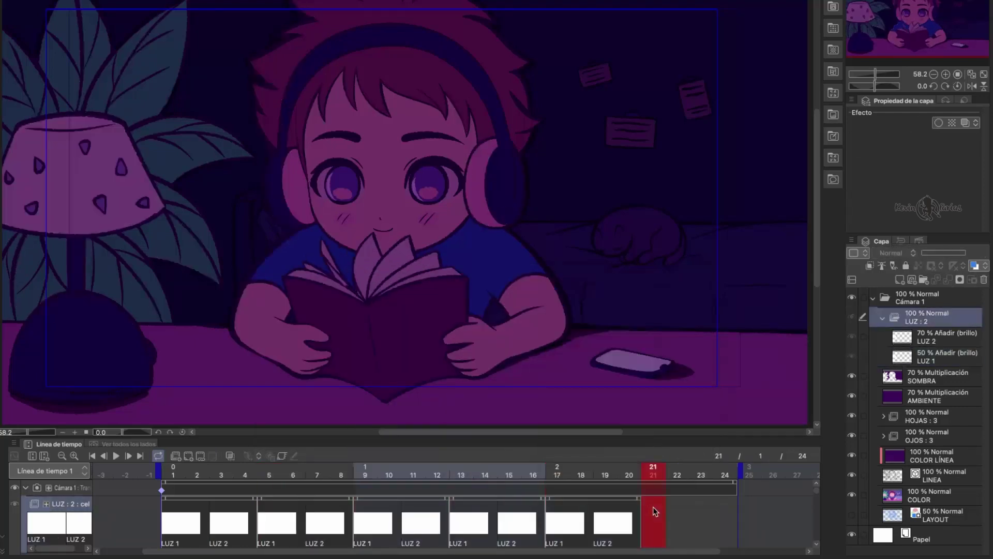
right_click(654, 517)
left_click(754, 354)
left_click(175, 472)
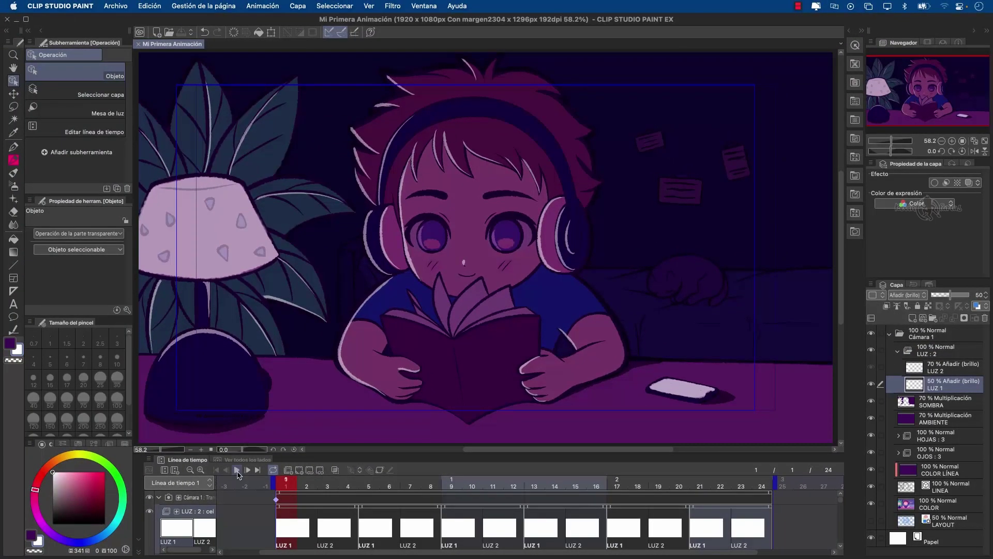
left_click(237, 470)
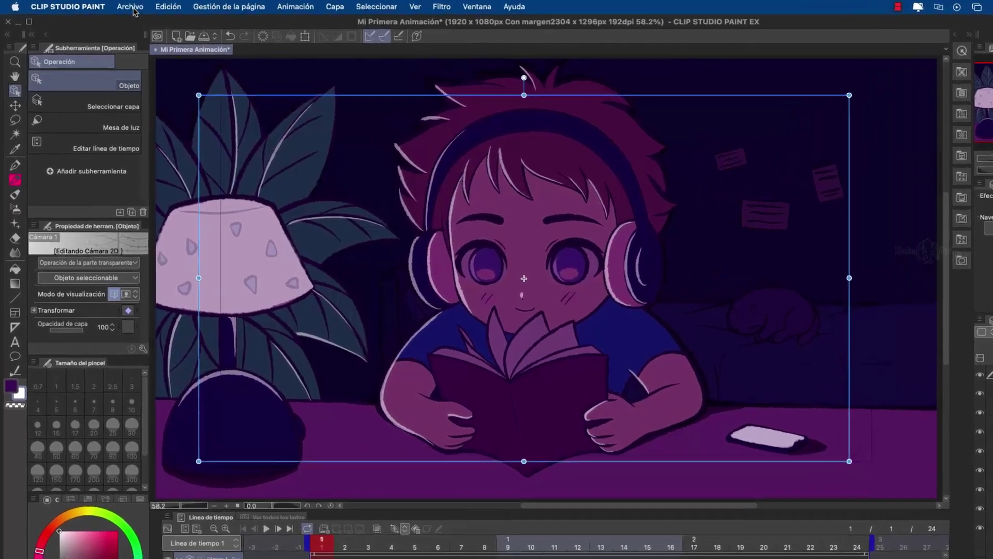
Export the animation as an MP4 movie named Mi Primera Animación at 1920 × 1080 with 2D camera effects applied
left_click(103, 5)
mouse_move(168, 202)
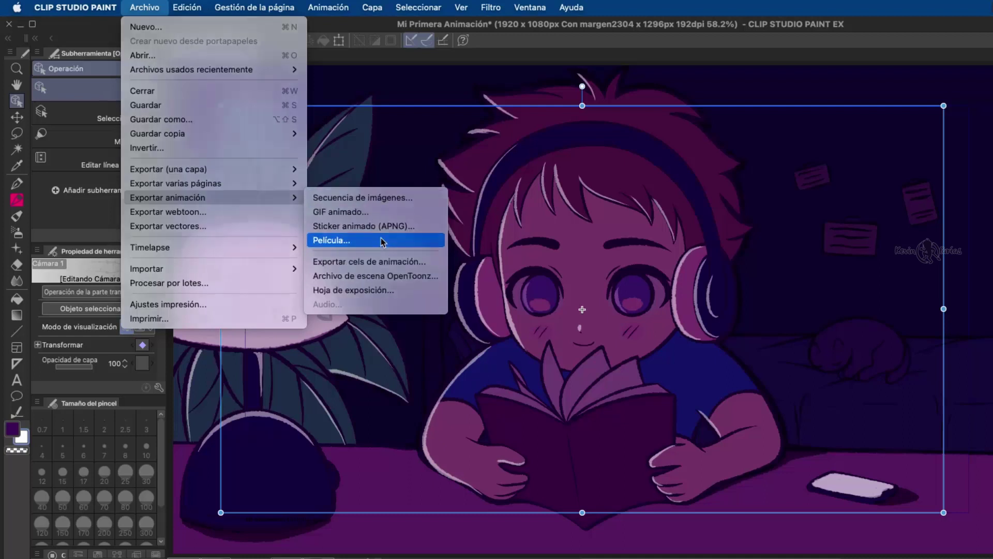
left_click(357, 240)
left_click(805, 411)
left_click(805, 410)
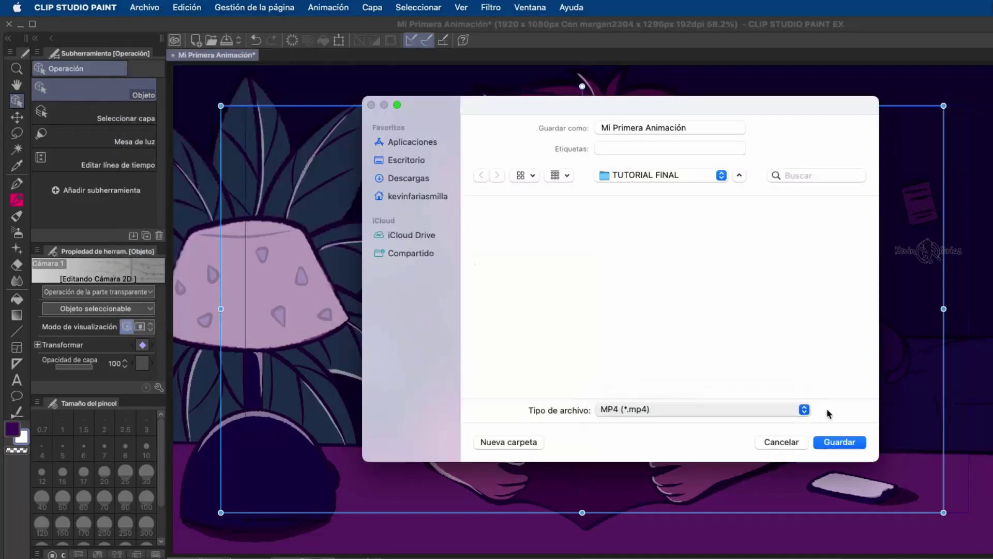
left_click(840, 442)
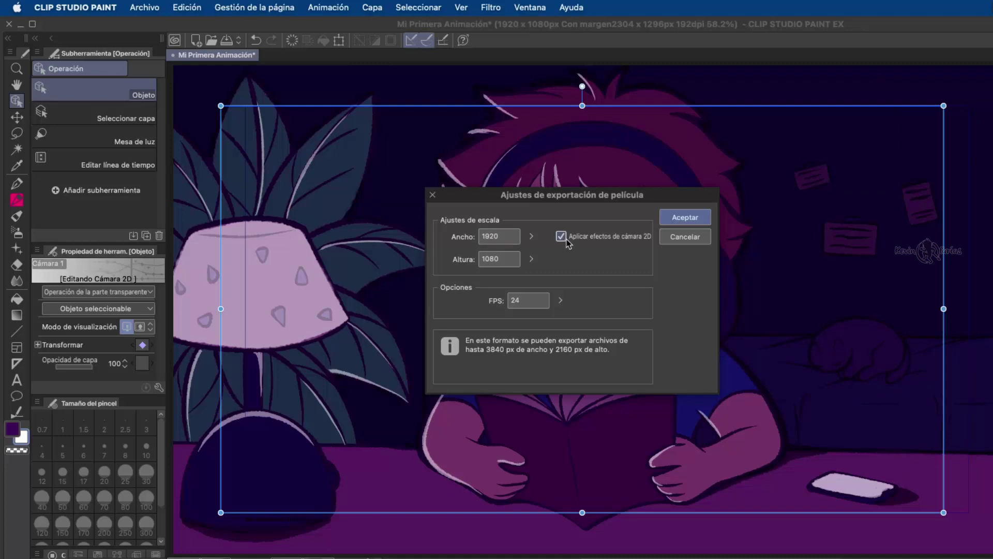
key("Tab")
left_click(701, 218)
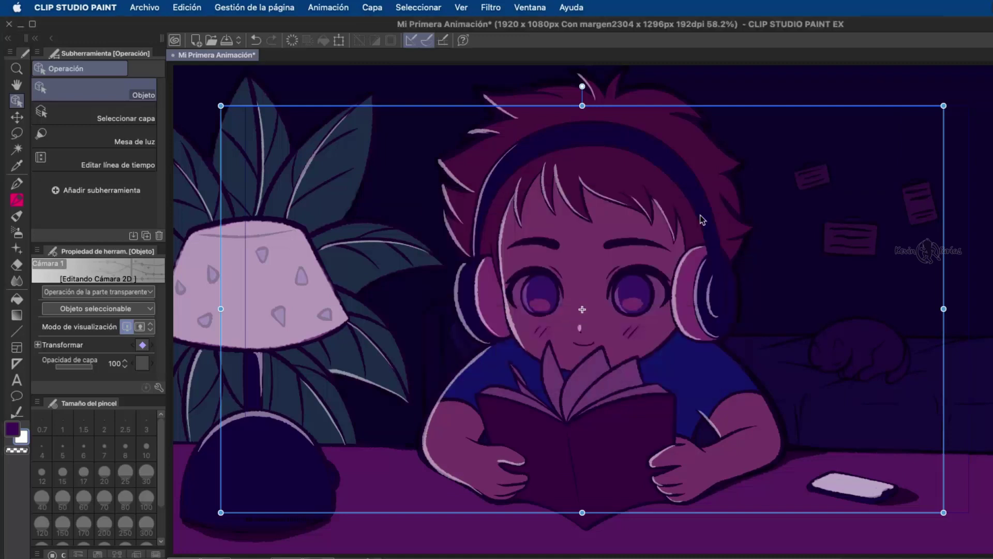